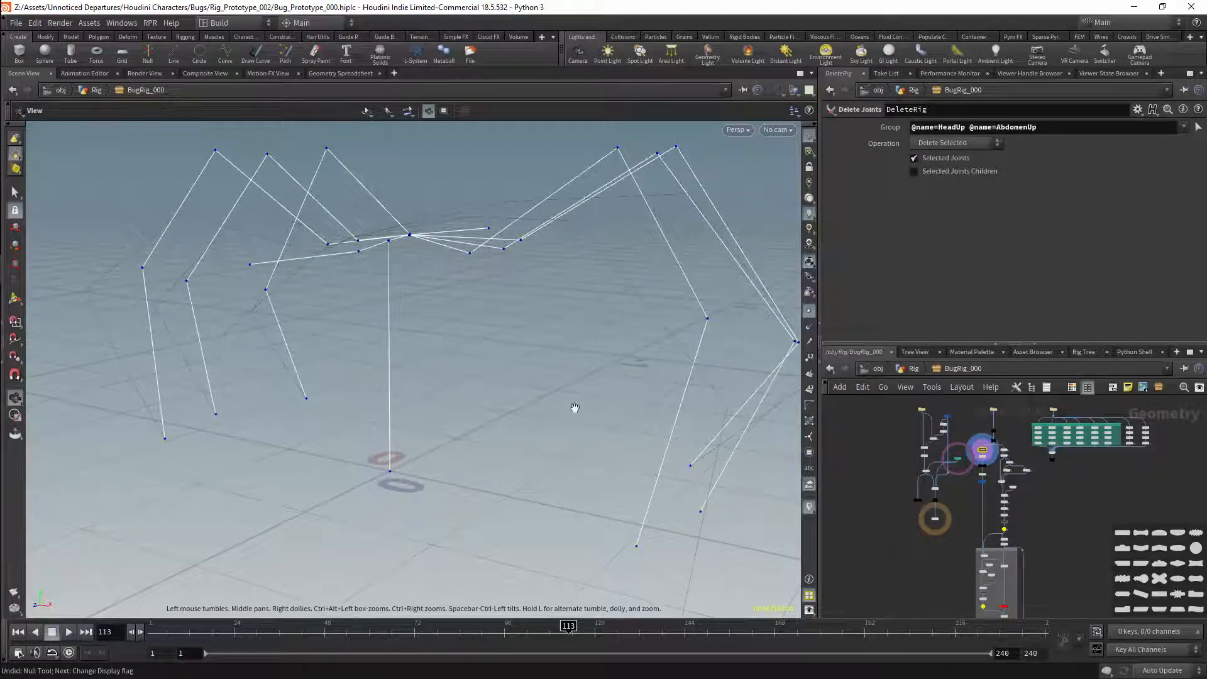
- Display the ANIMATIONOUT null to view the animated bug skeleton
middle_click_drag(1059, 548, 1024, 393)
scroll(1014, 504, "up", 3)
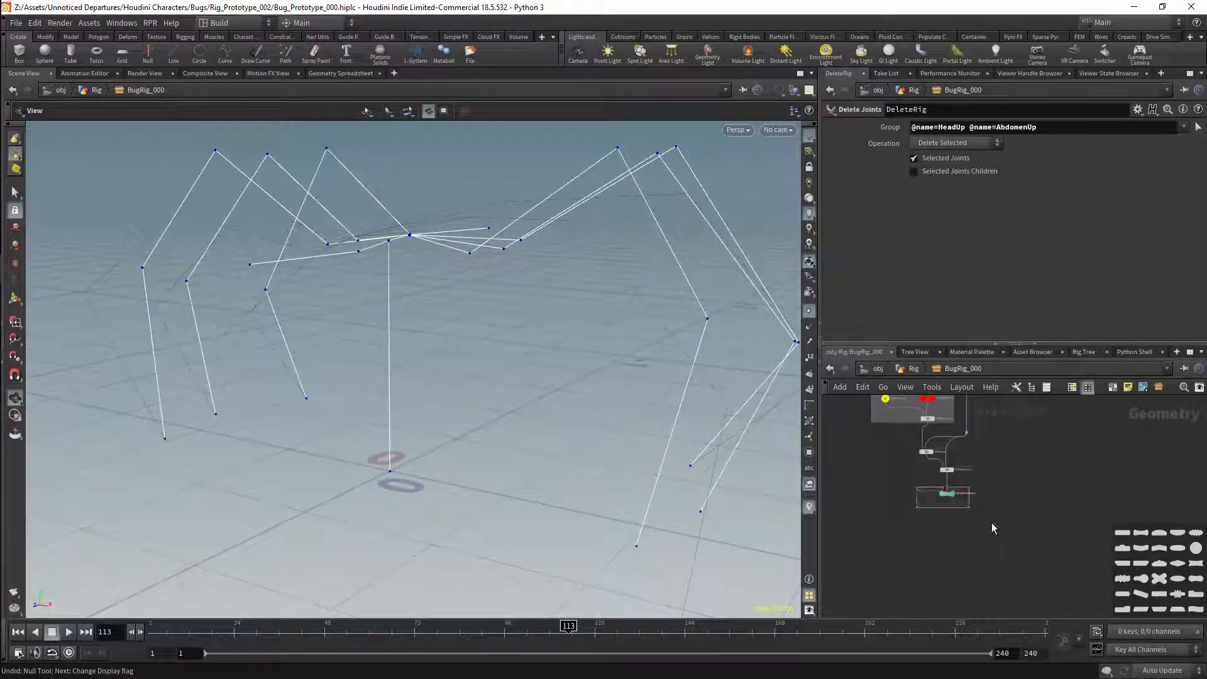
left_click_drag(992, 528, 994, 528)
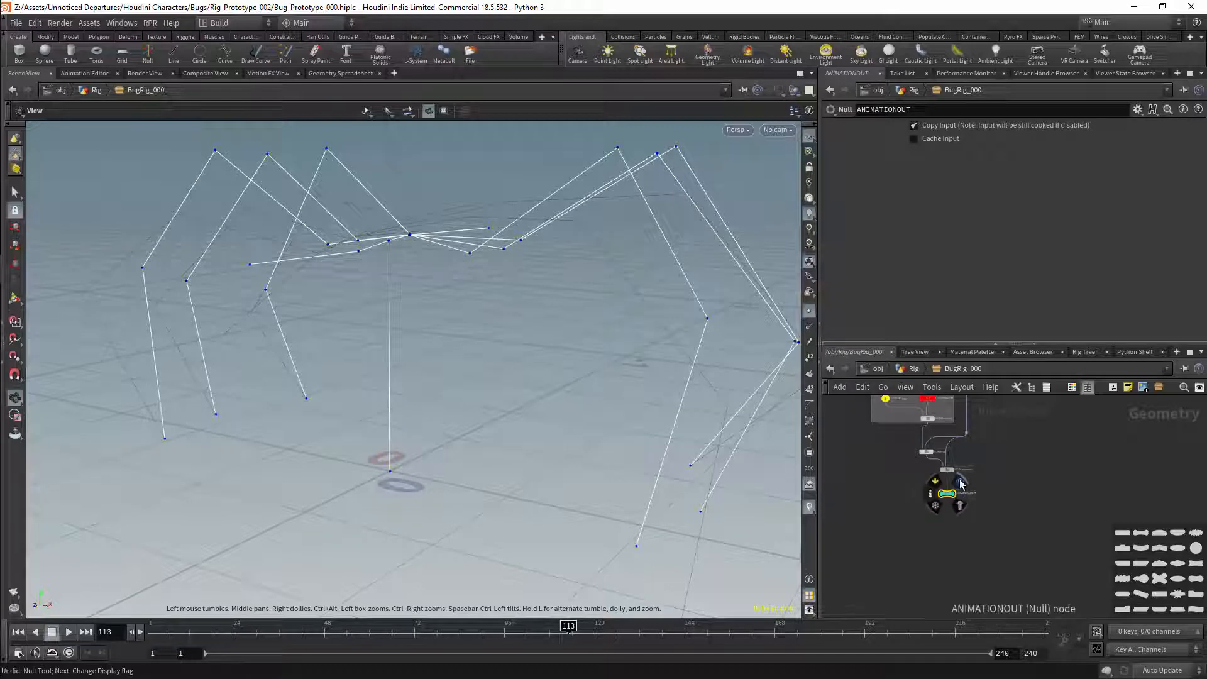
left_click(960, 480)
right_click_drag(558, 371, 523, 436)
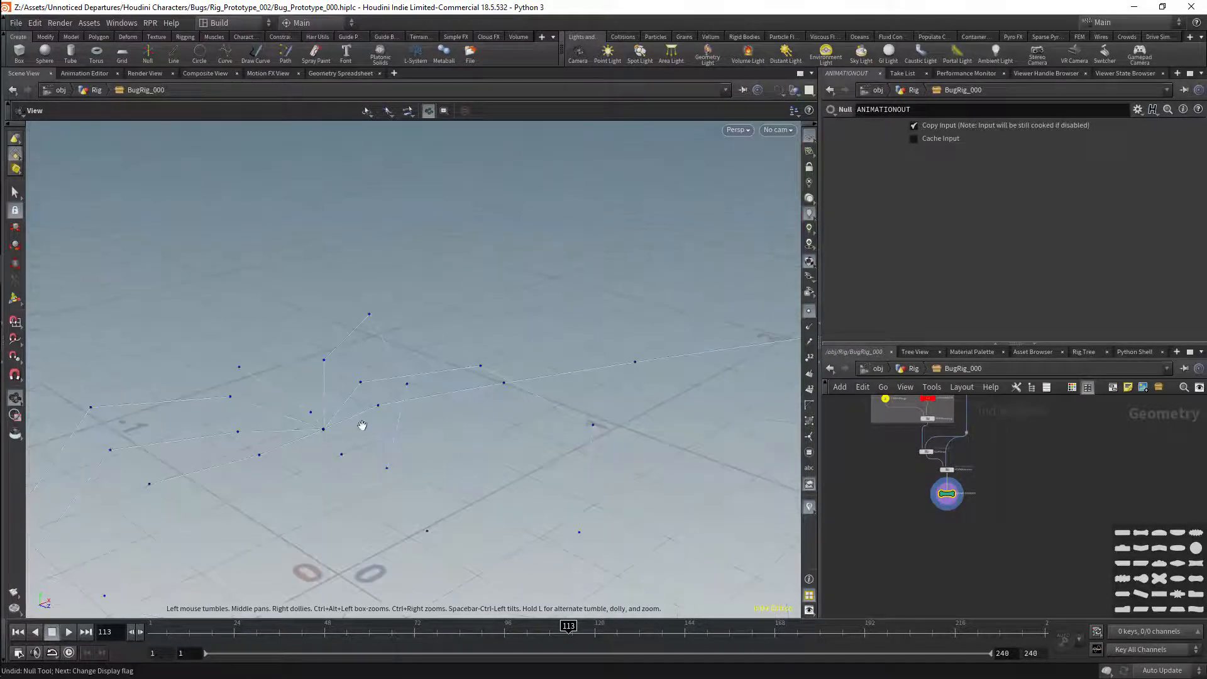
- Display the WEIGHTSOUT null to inspect the undeformed bug mesh from several angles
middle_click_drag(1014, 444, 1018, 511)
scroll(1017, 511, "down", 4)
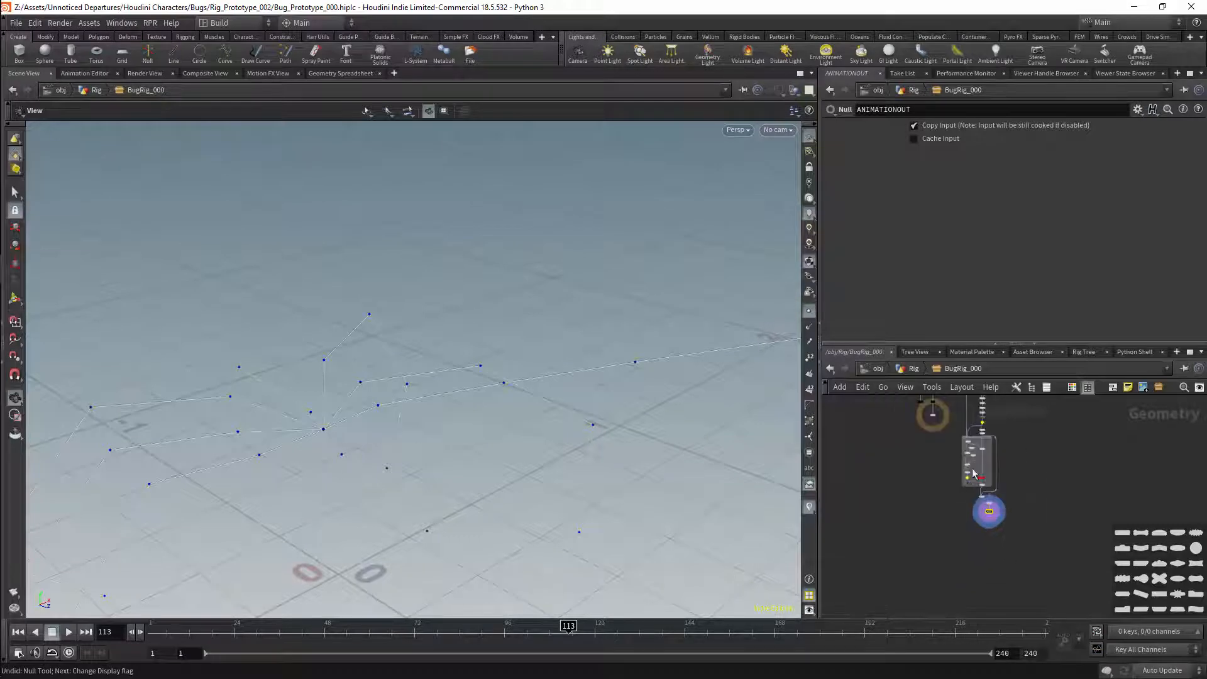
mouse_move(984, 420)
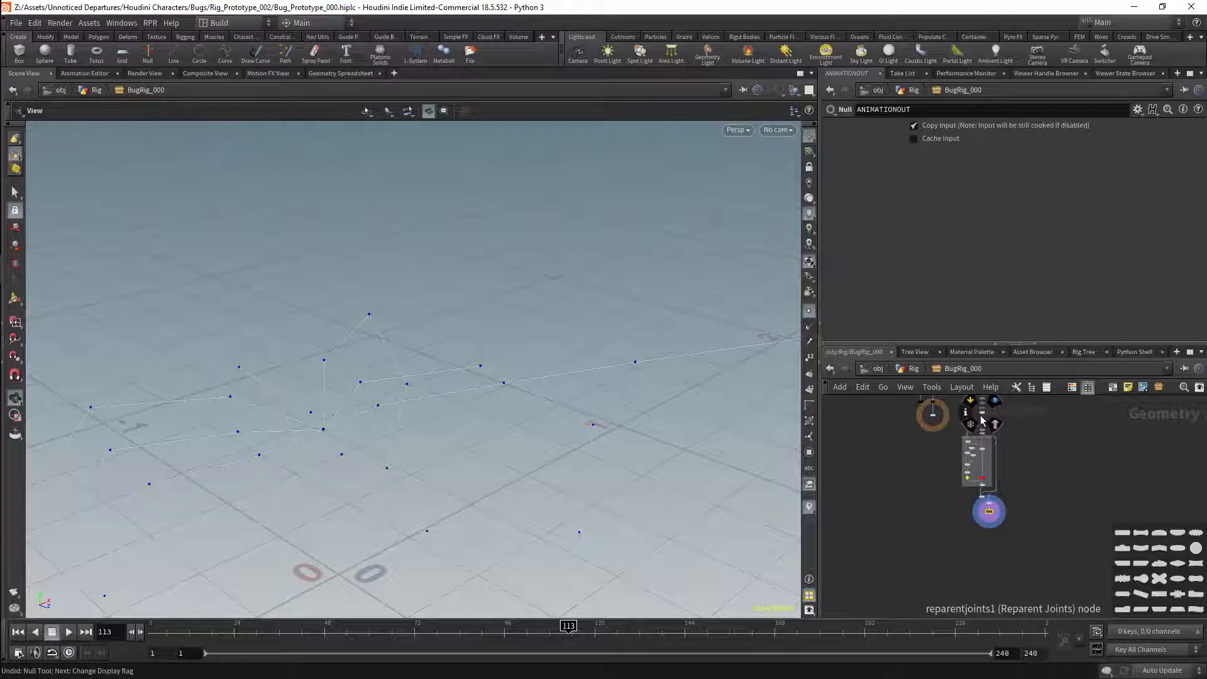
middle_click_drag(1029, 446, 1034, 485)
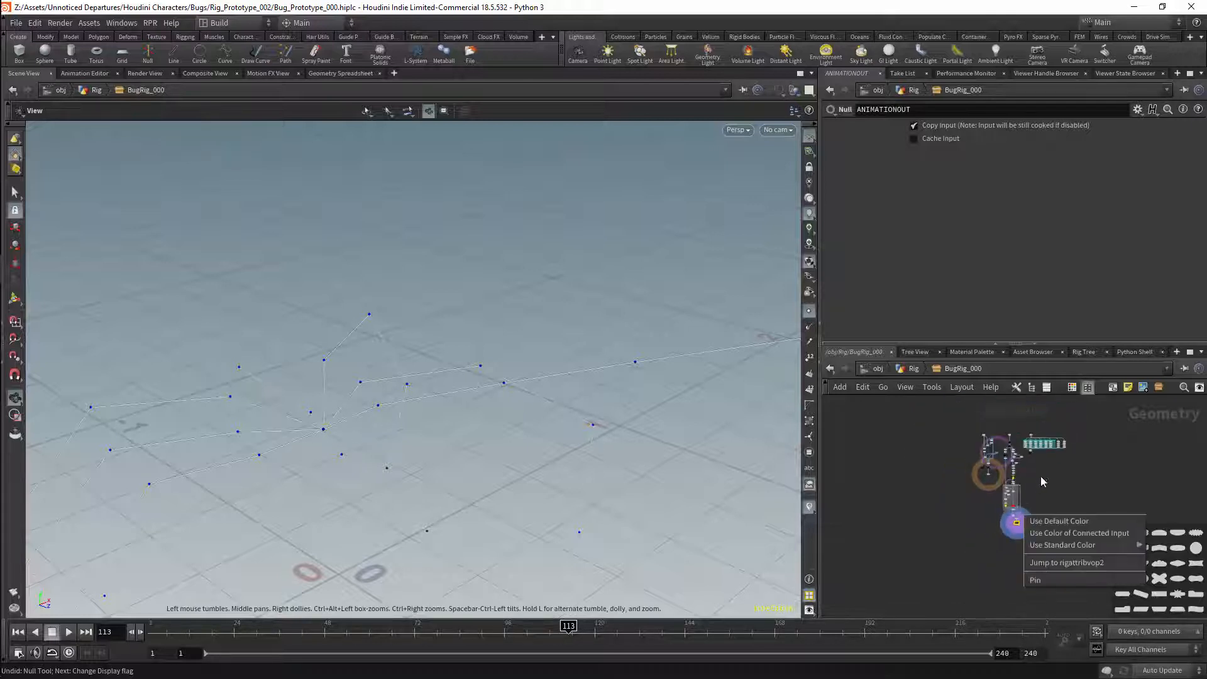
scroll(1040, 477, "up", 4)
middle_click_drag(979, 479, 1014, 540)
middle_click_drag(969, 453, 927, 363)
scroll(944, 485, "up", 3)
left_click(956, 518)
left_click_drag(502, 412, 408, 383)
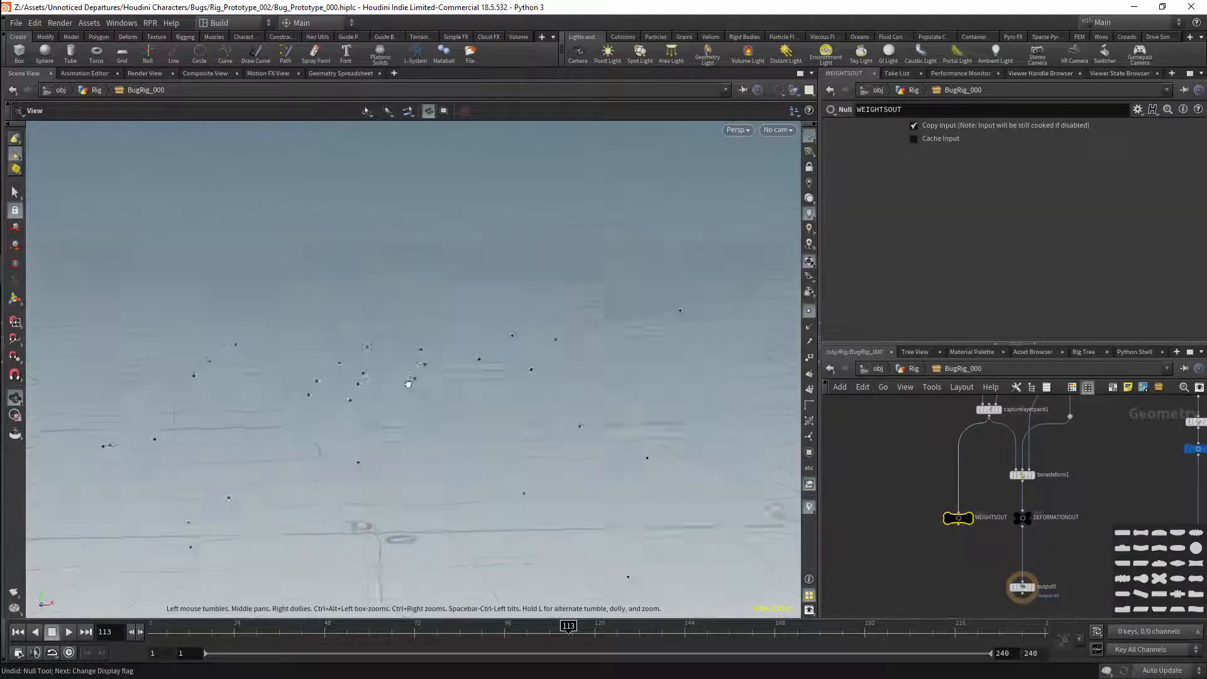
left_click(967, 518)
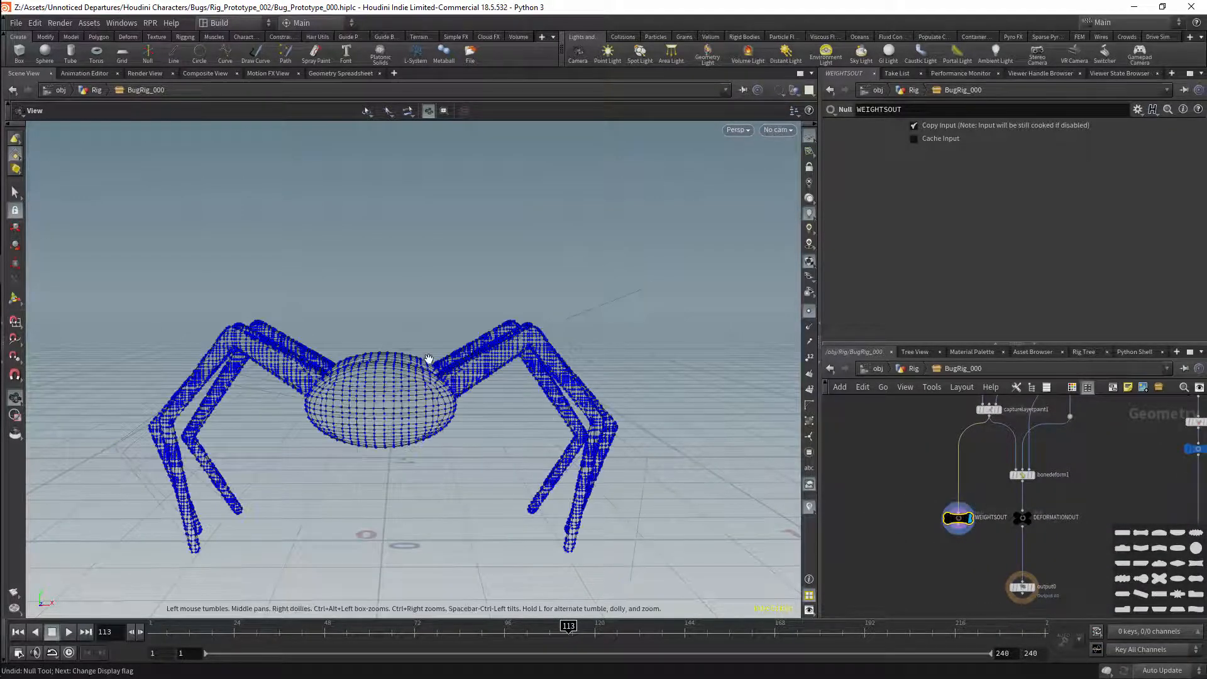
left_click_drag(540, 316, 390, 315)
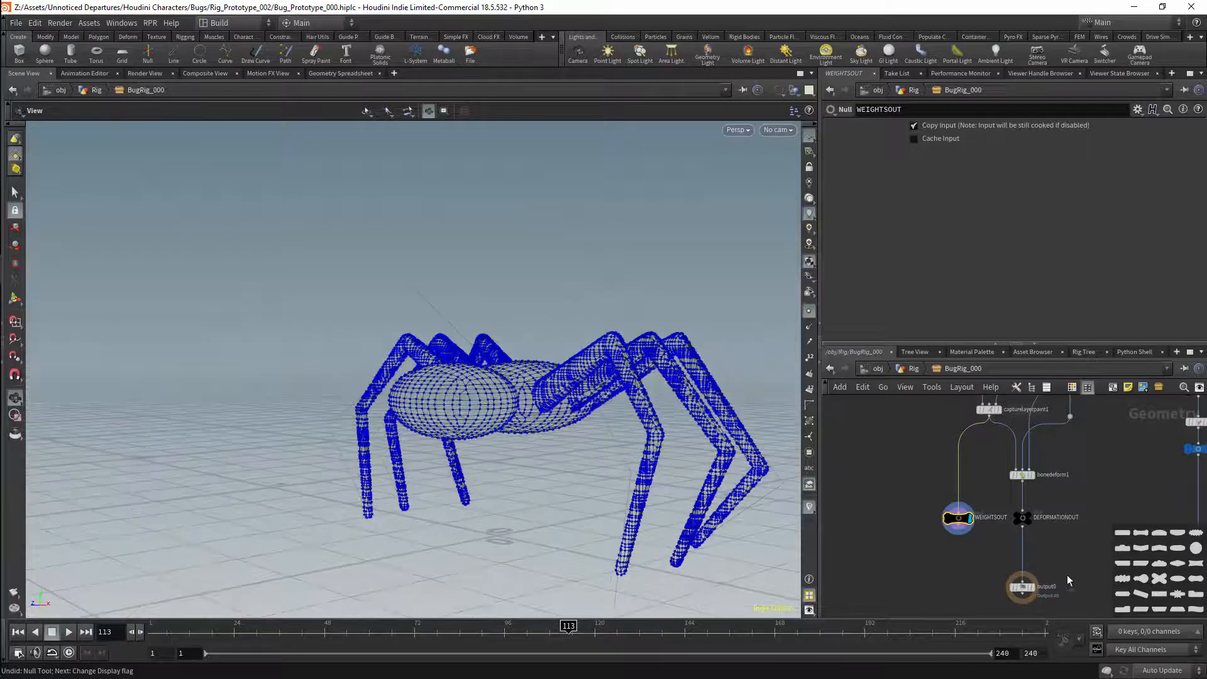
- Display the bonedeform1 node and inspect the deformed bug mesh from several angles
left_click(1031, 475)
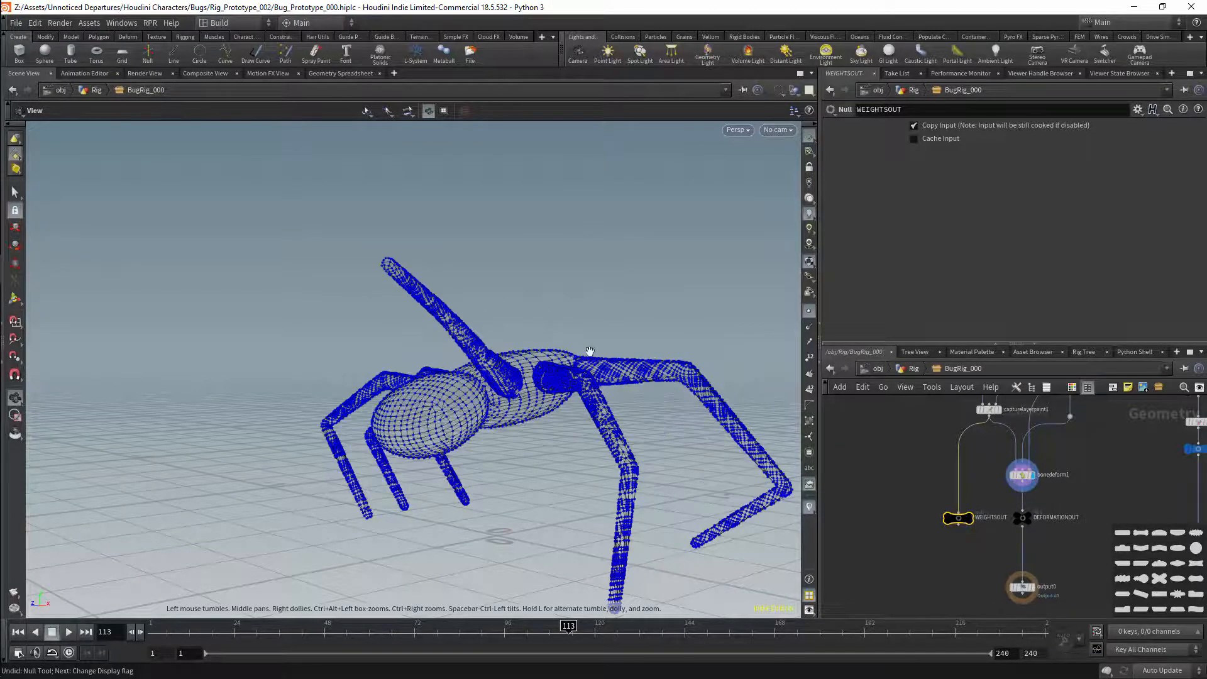
left_click_drag(504, 324, 549, 356)
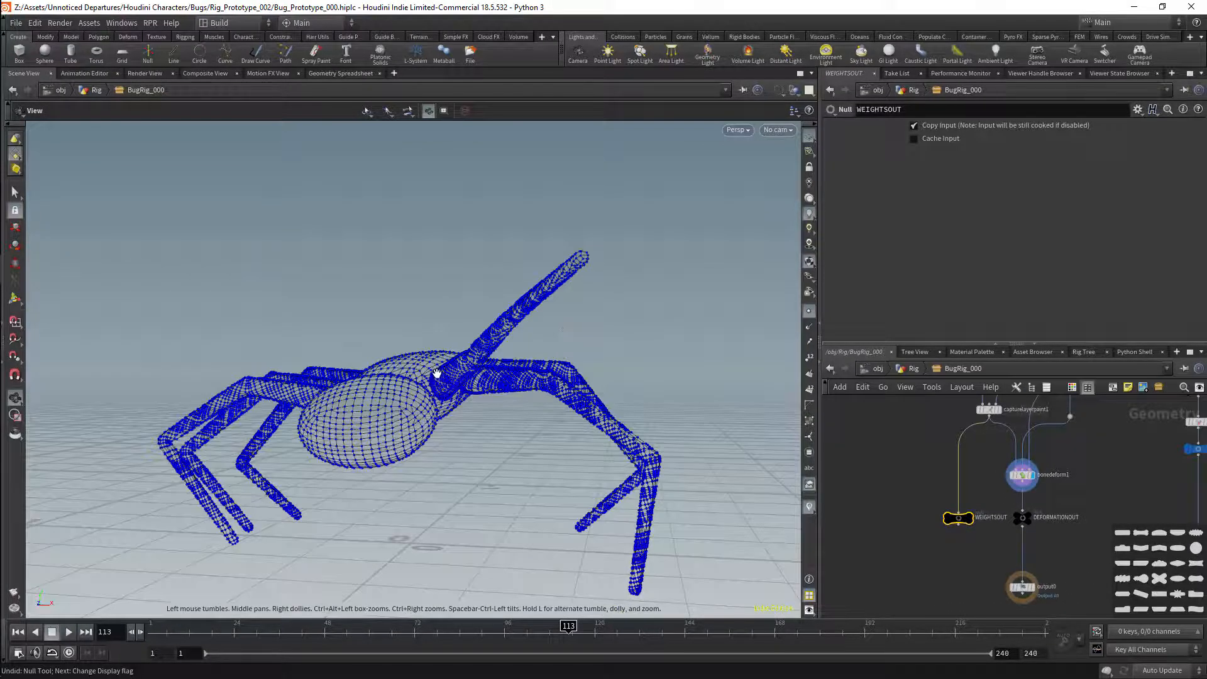
left_click_drag(438, 373, 438, 401)
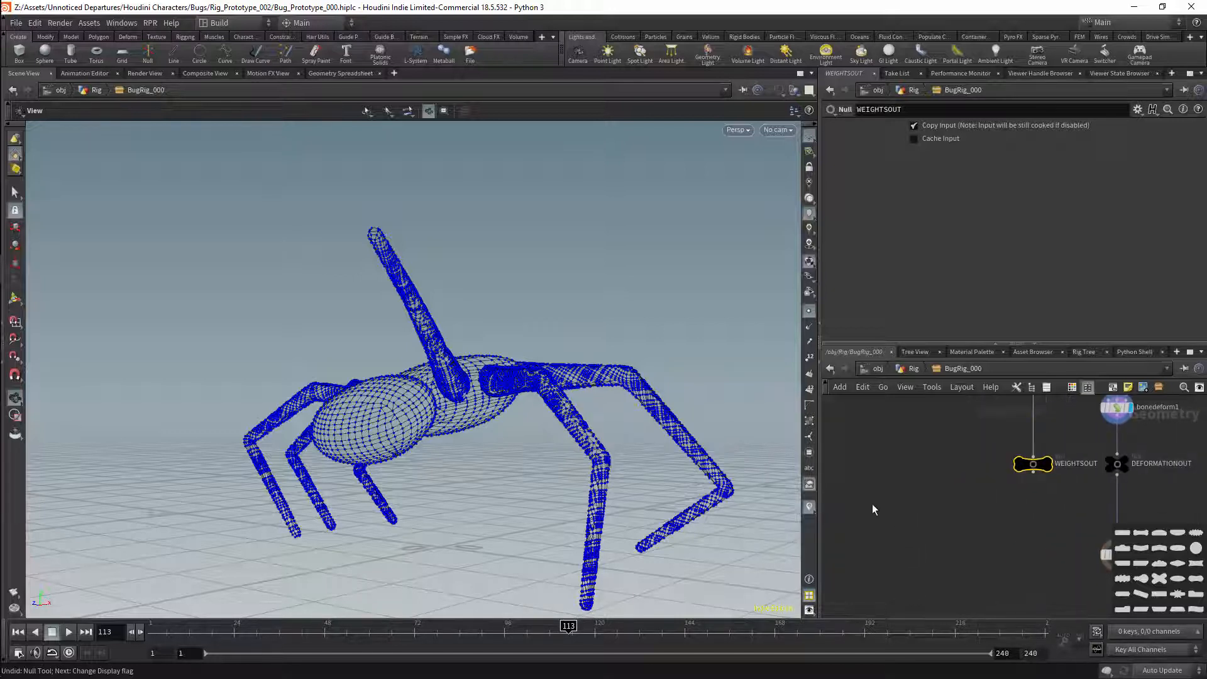
- Add a PolyReduce node in the empty space beside the WEIGHTSOUT null
key("Tab")
mouse_move(895, 497)
left_click(932, 619)
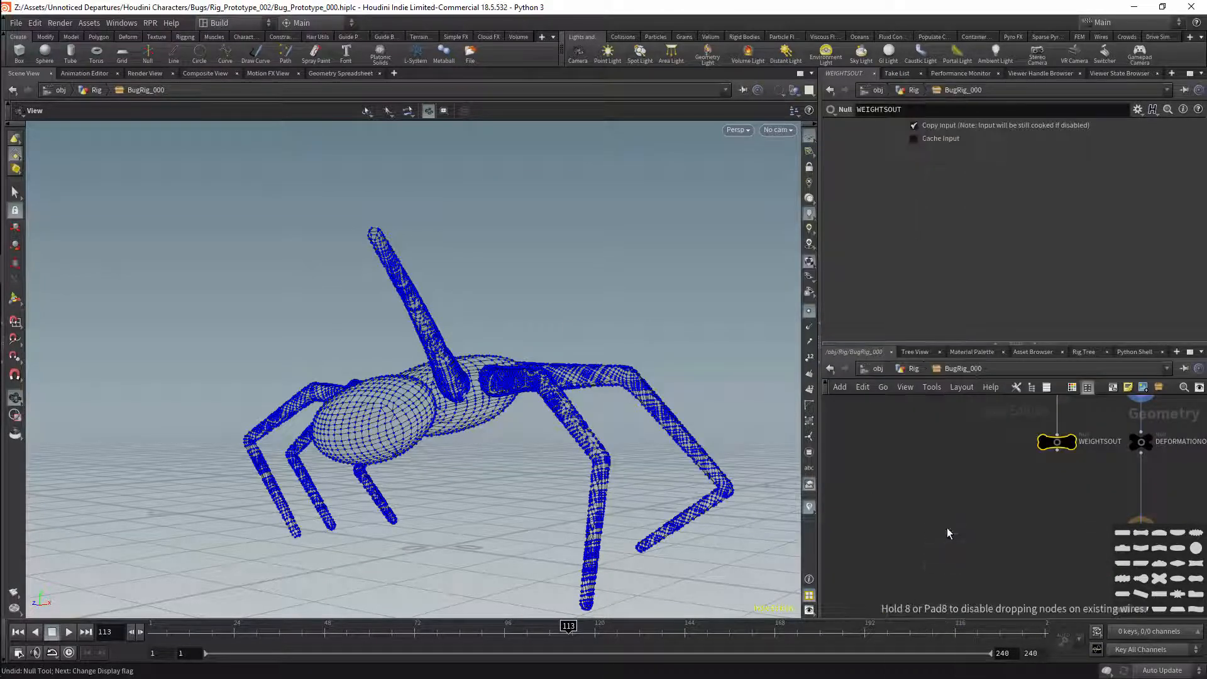
left_click(943, 528)
- Add an Attribute Paint node above polyreduce1 and connect its output to polyreduce1's first input
key("Tab")
type("pai")
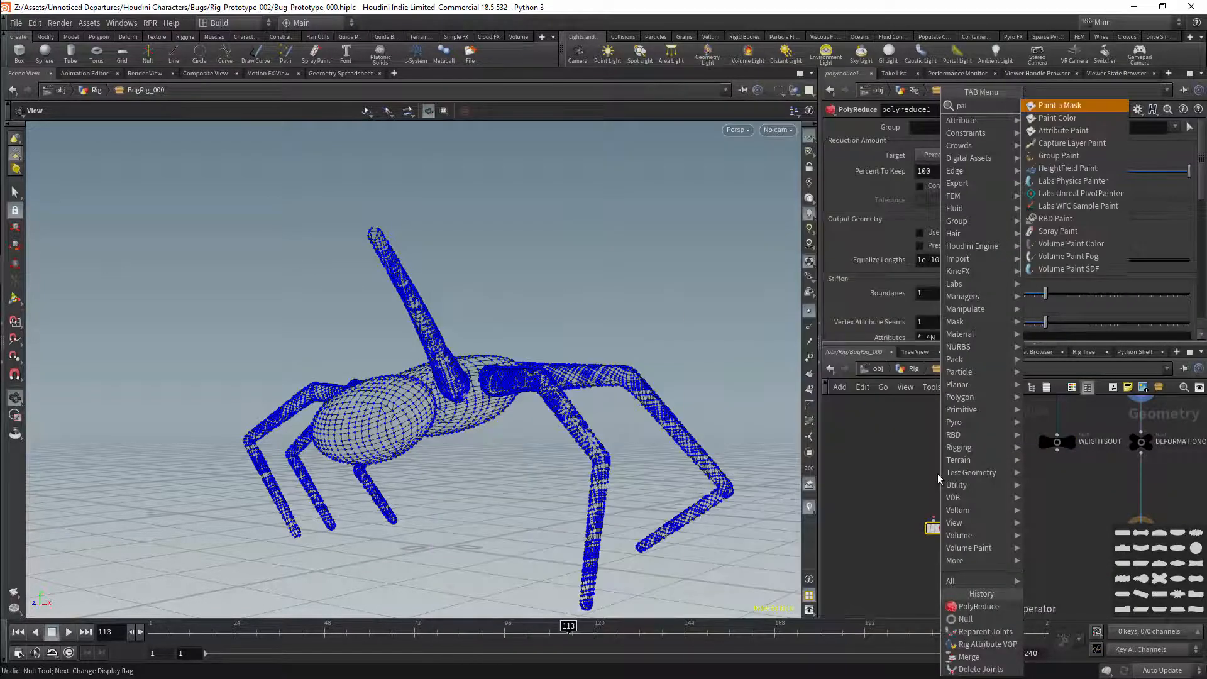
left_click(1068, 130)
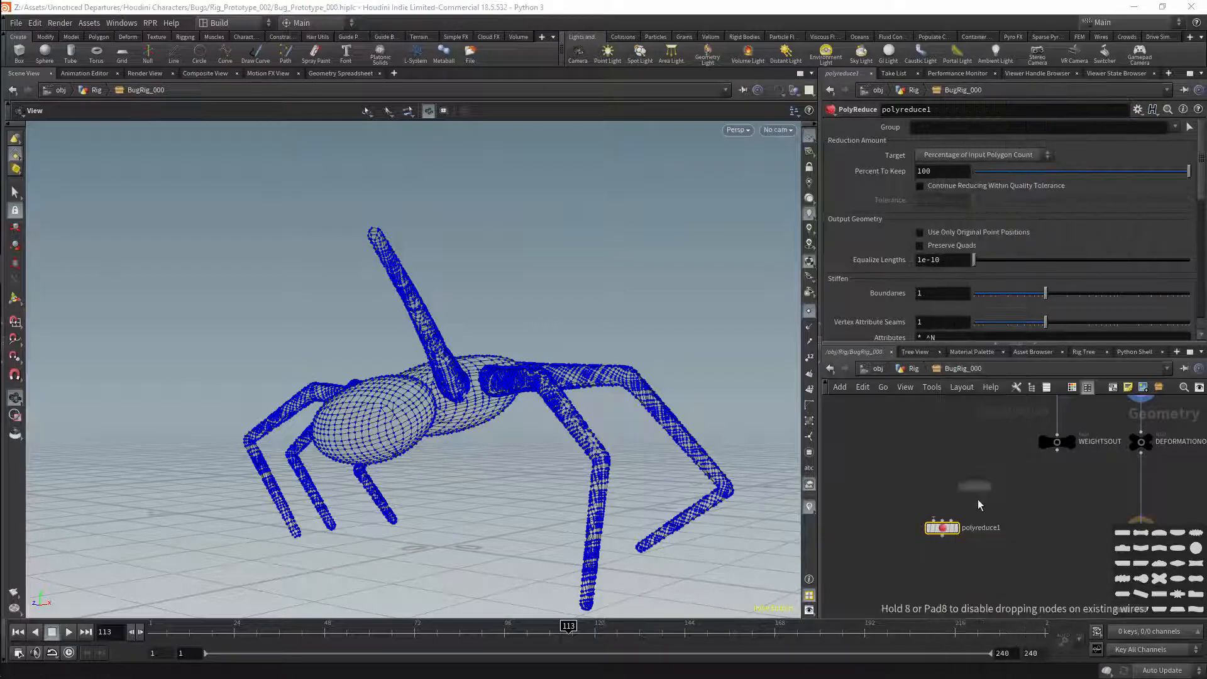
left_click(945, 499)
left_click_drag(946, 503, 943, 522)
left_click(943, 528)
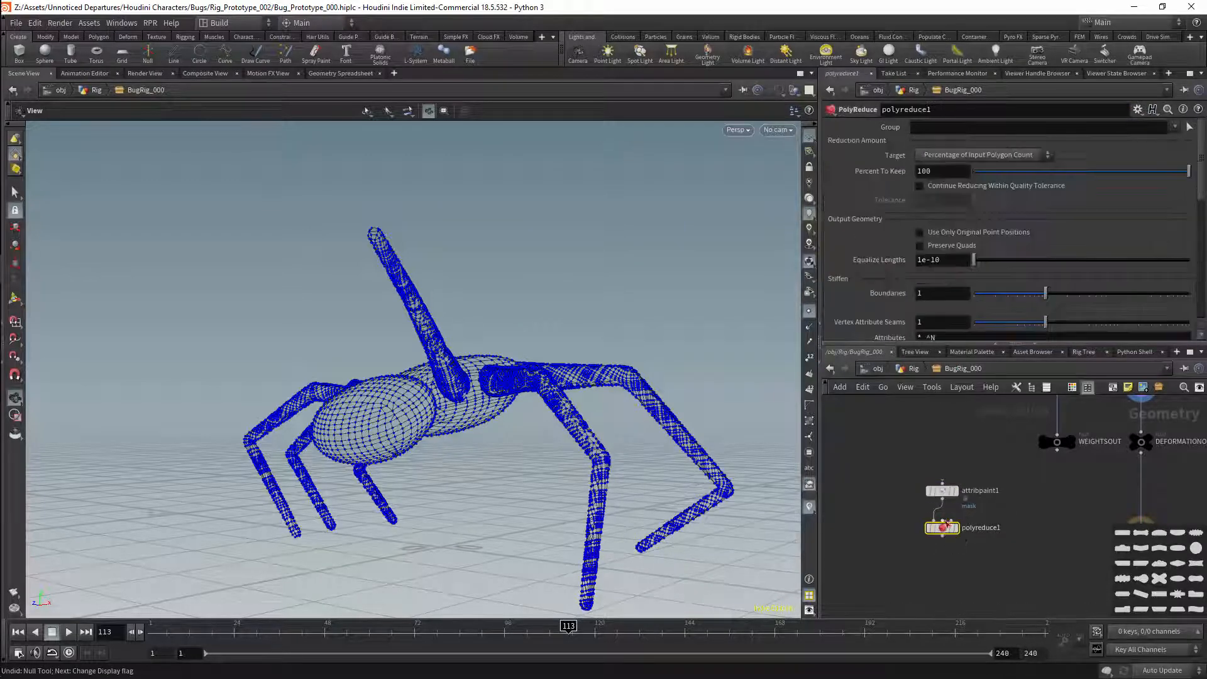
- Enable Retain Density by Attribute on polyreduce1 and copy its attribute name, retention
scroll(1202, 190, "down", 8)
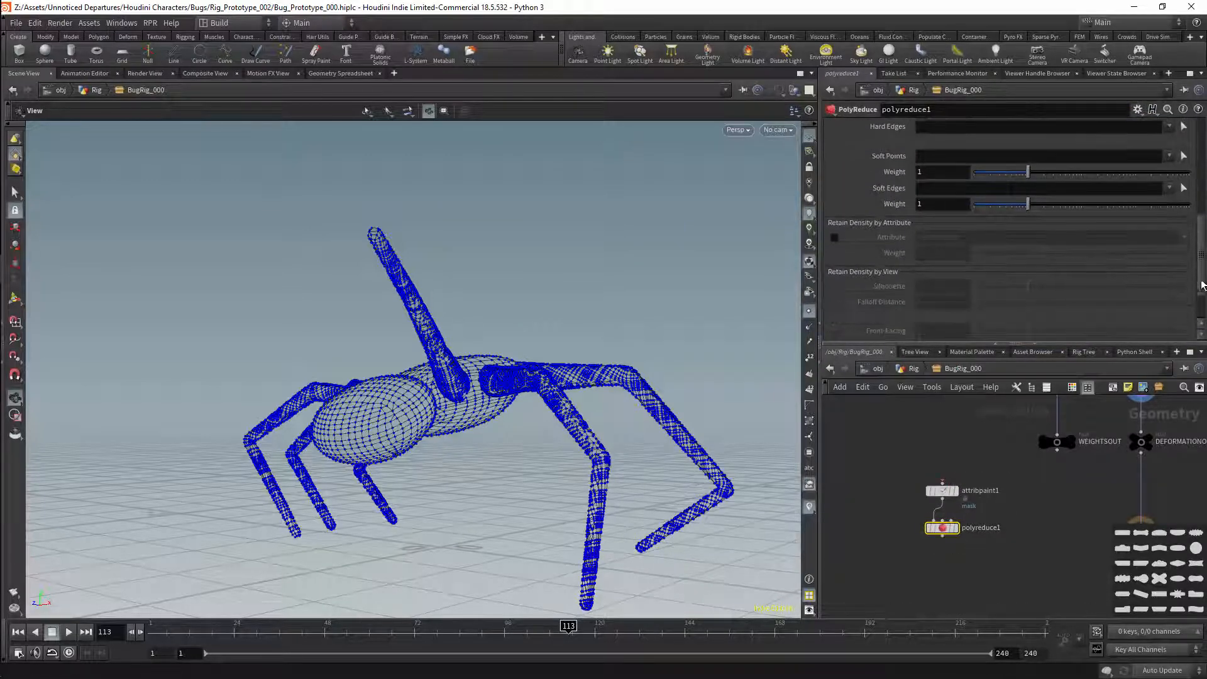
left_click(835, 238)
left_click(957, 237)
key("ctrl+c")
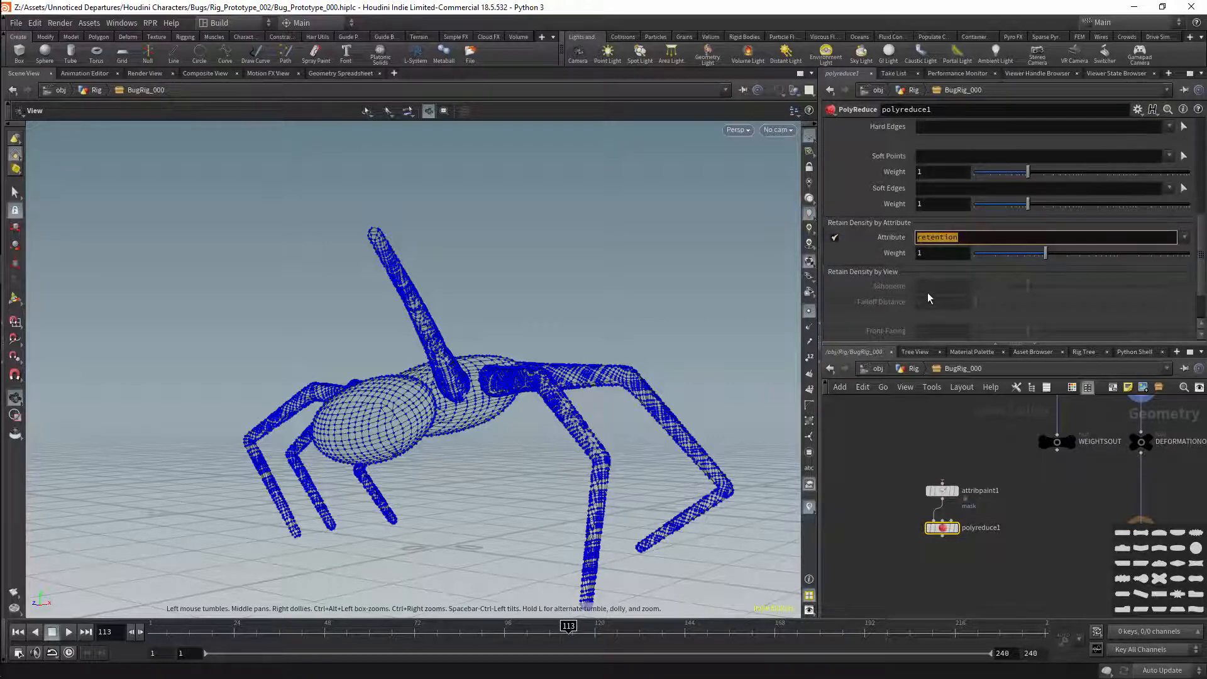
- Set the painted attribute name on attribpaint1 to retention
left_click(943, 491)
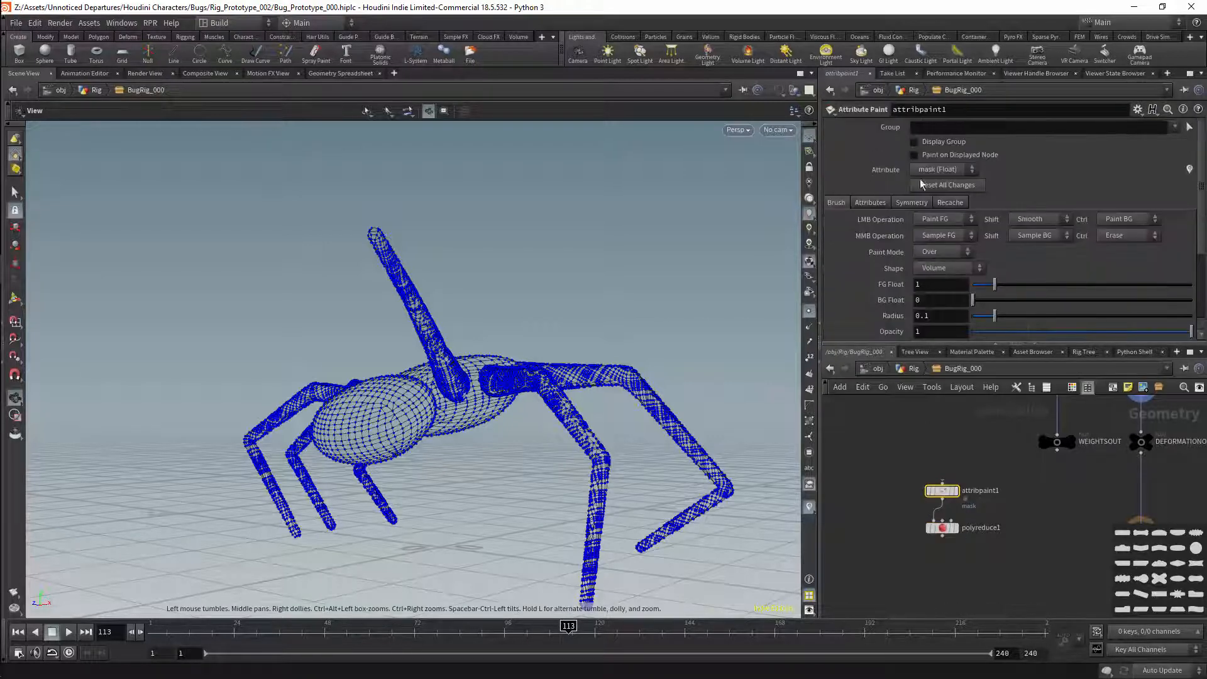
left_click(871, 202)
left_click_drag(982, 240, 828, 293)
key("ctrl+v")
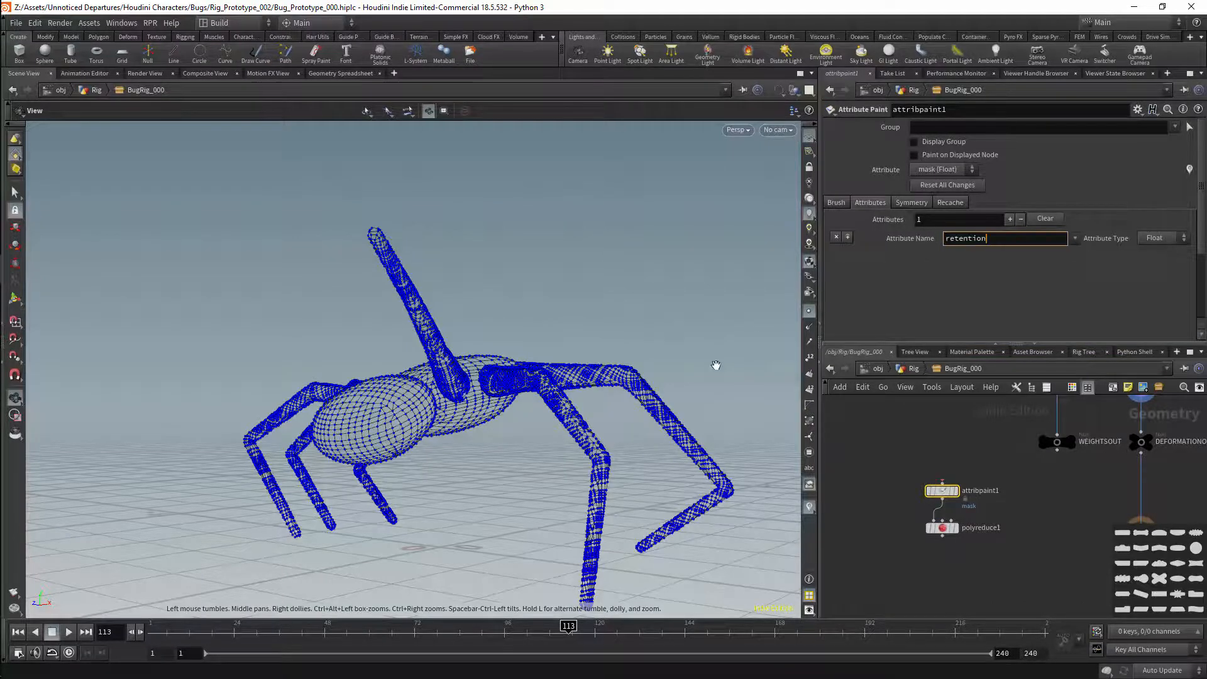
- Display attribpaint1 with WEIGHTSOUT wired directly into it, and delete that wire
left_click_drag(428, 312, 565, 377)
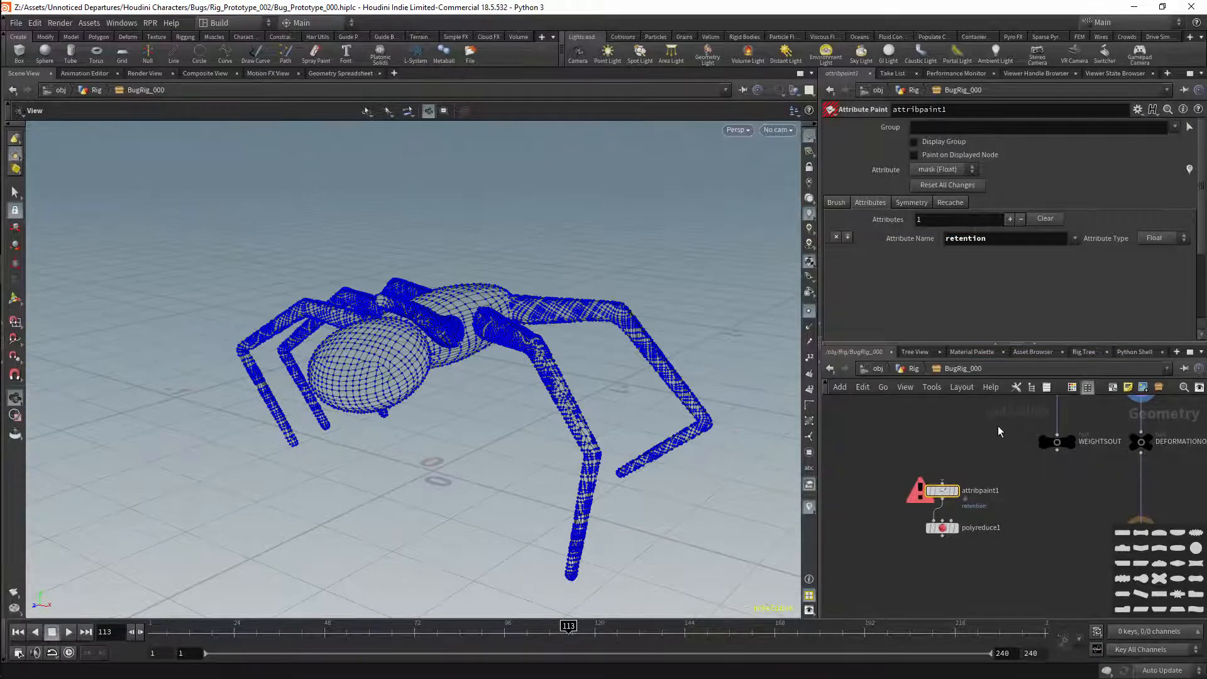
left_click_drag(1057, 451, 960, 465)
left_click(942, 482)
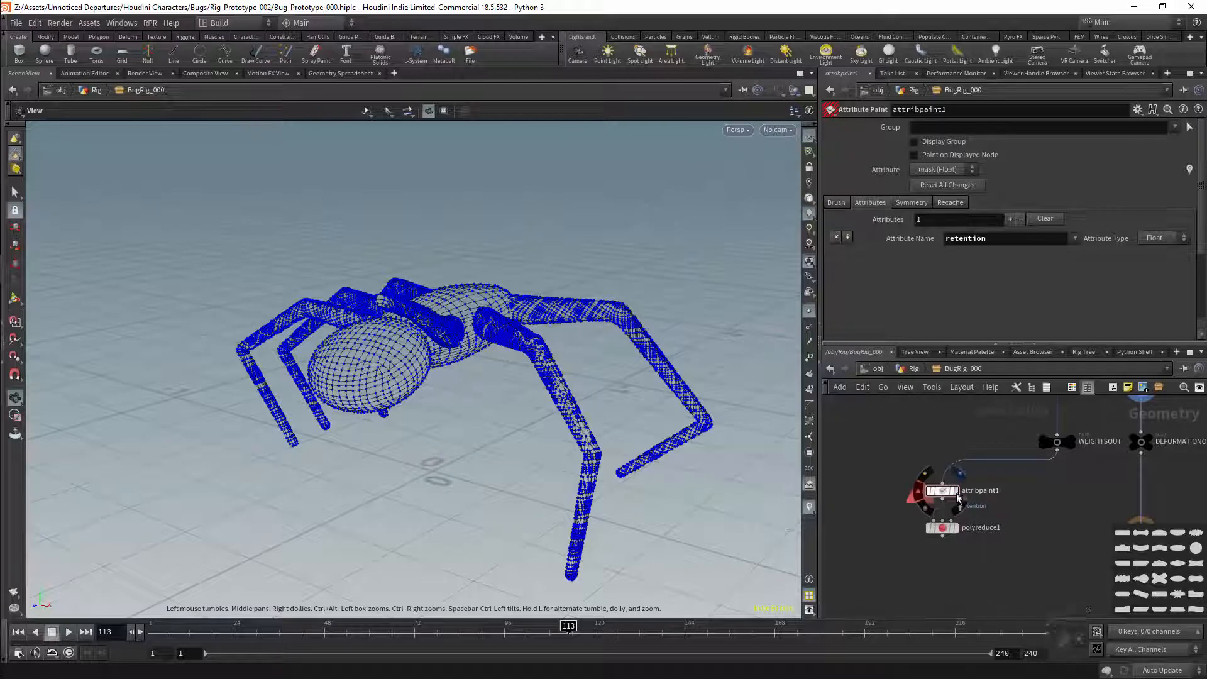
left_click(947, 447)
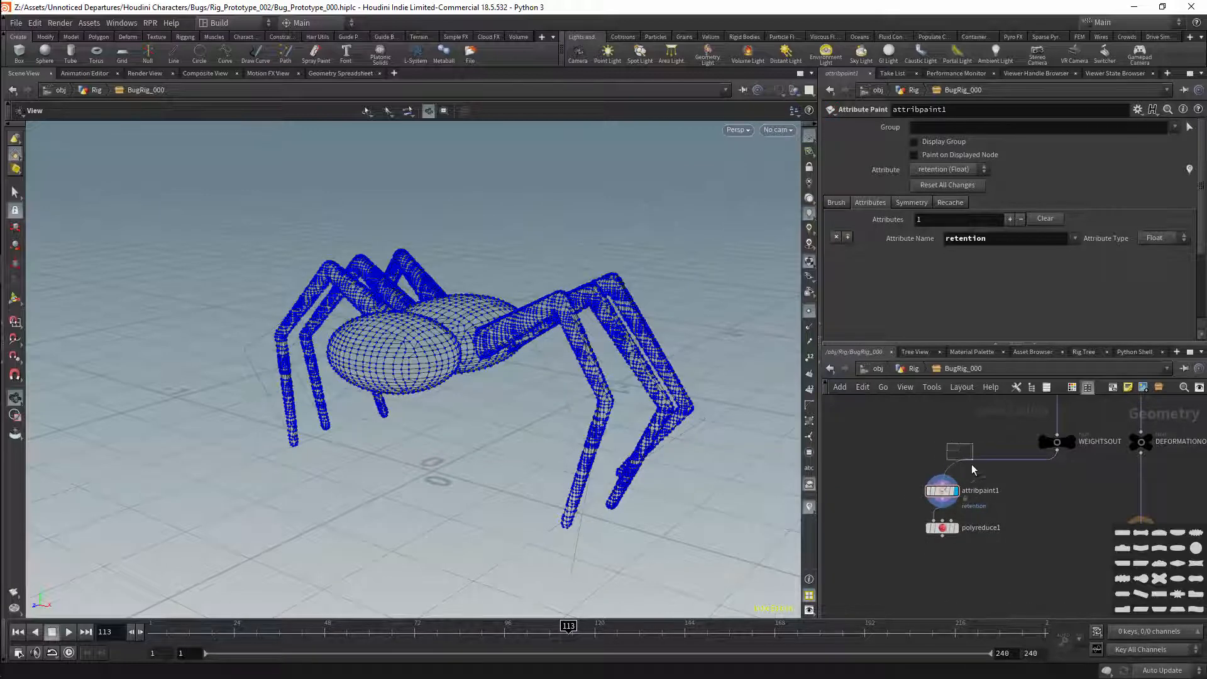
key("Delete")
- Add an Object Merge node feeding attribpaint1 and set its Transform to Into This Object
key("Tab")
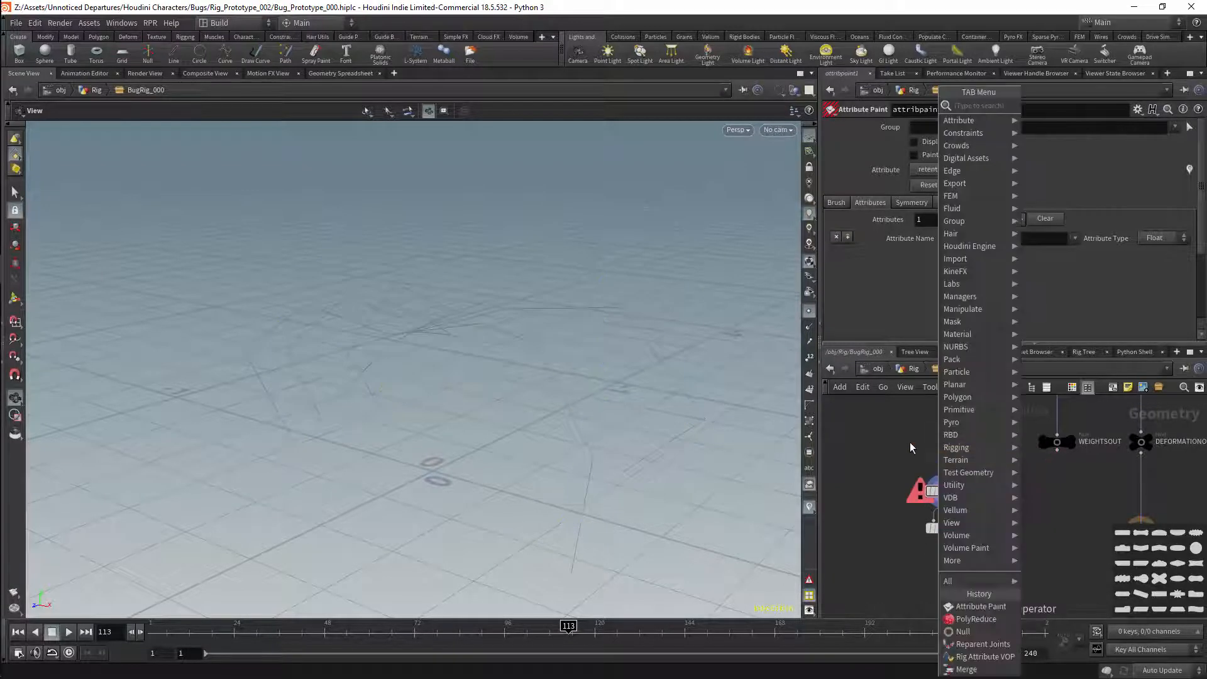
type("objec")
key("Return")
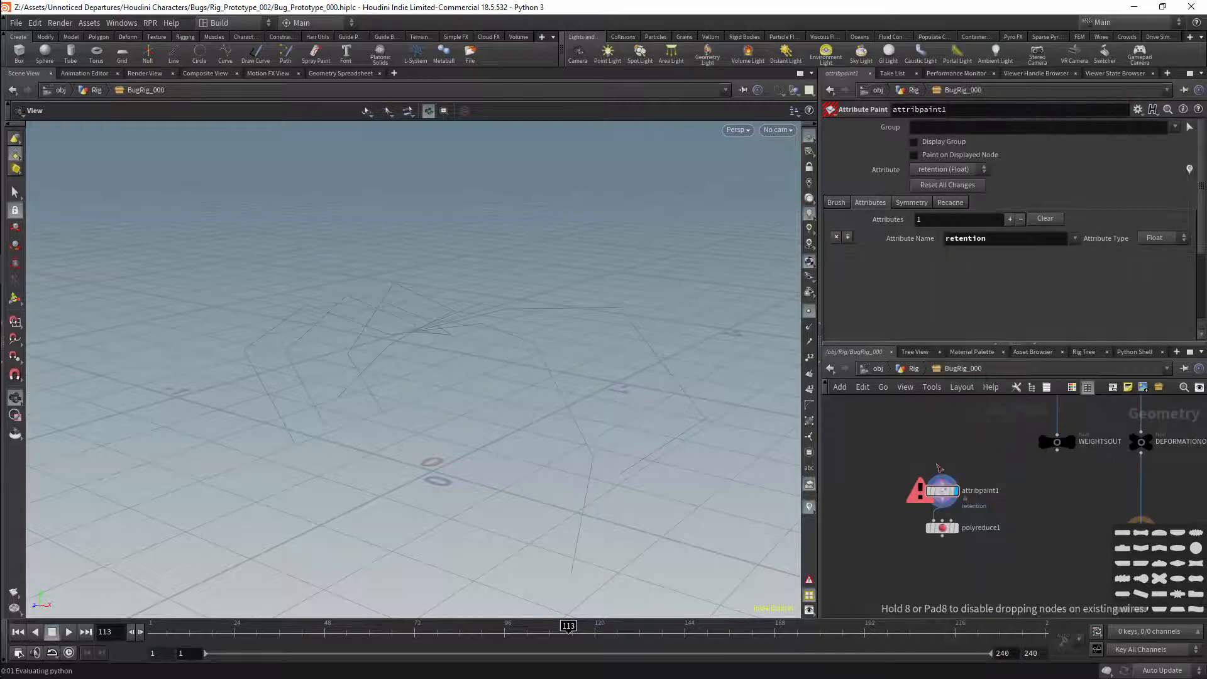
left_click(942, 450)
left_click(956, 220)
left_click(949, 234)
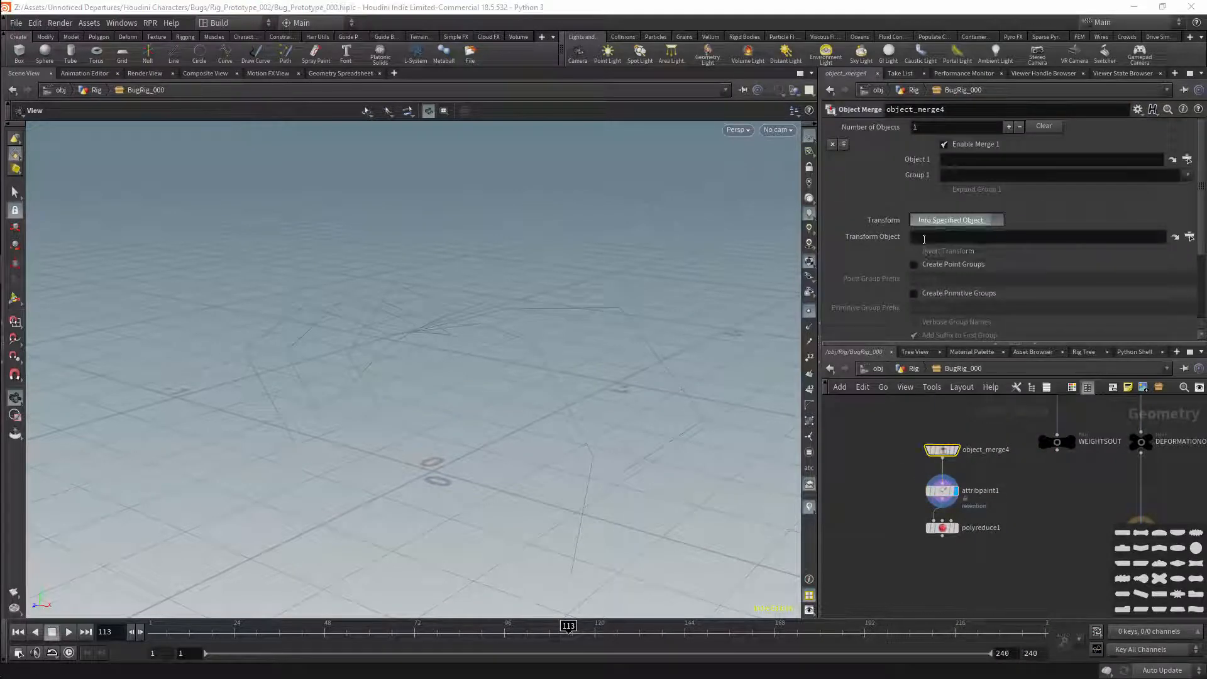
- Set the Object Merge node's Object 1 path to ../WEIGHTSOUT/
left_click(1101, 160)
type("../WEIGHTSOUT/")
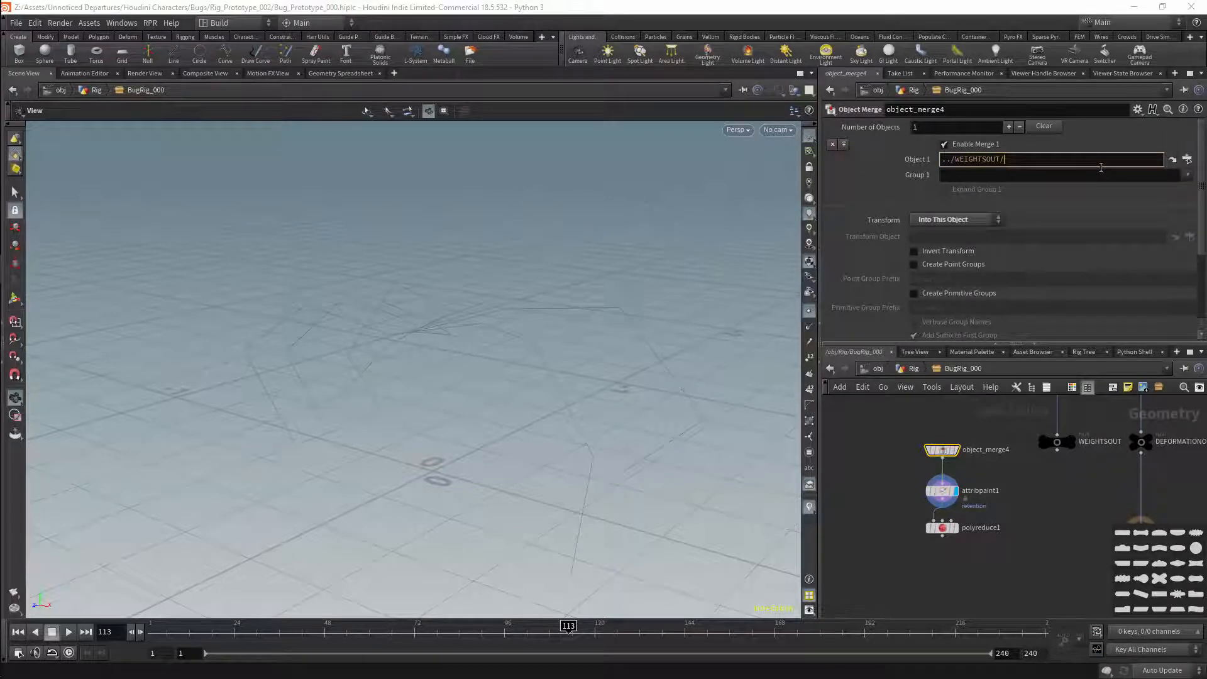
key("Return")
- Enable mirroring on attribpaint1 and show its brush settings
left_click(981, 506)
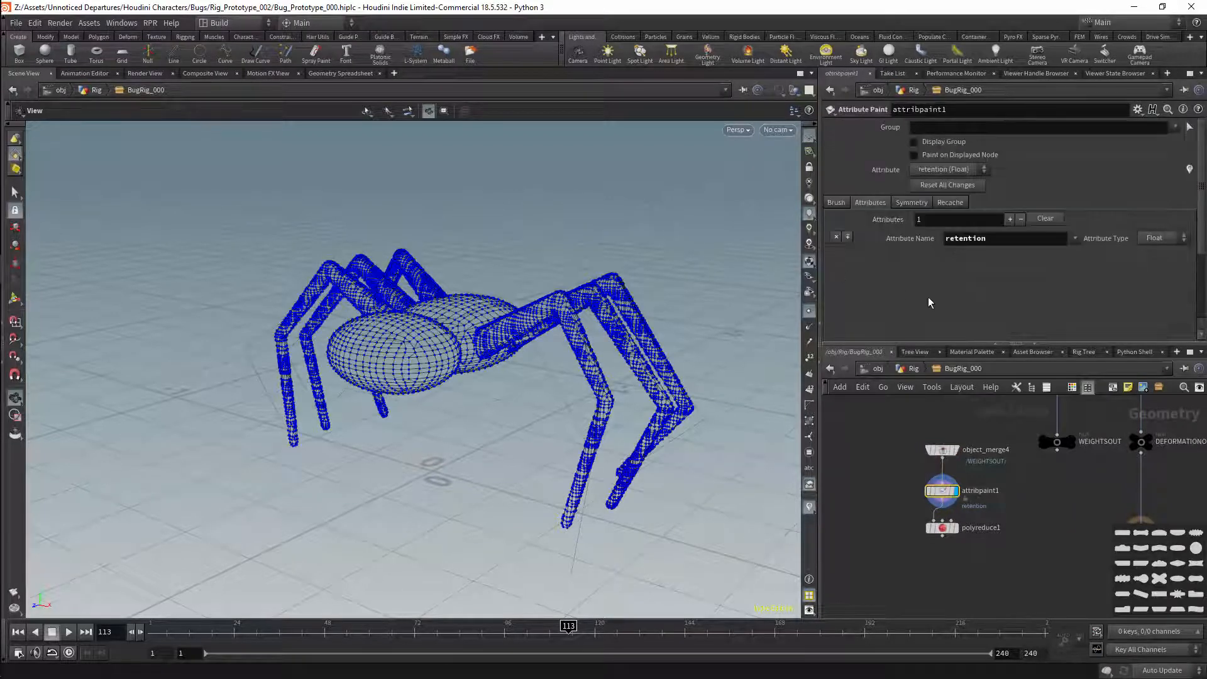
left_click(912, 203)
left_click(918, 218)
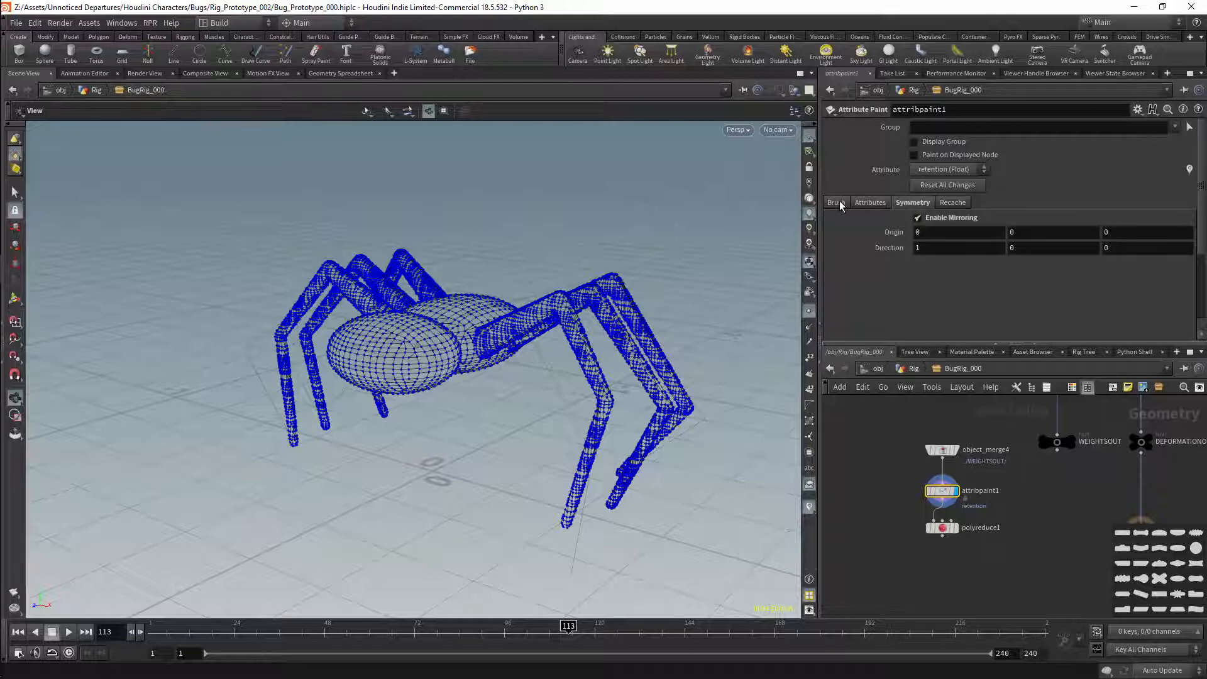
left_click(837, 202)
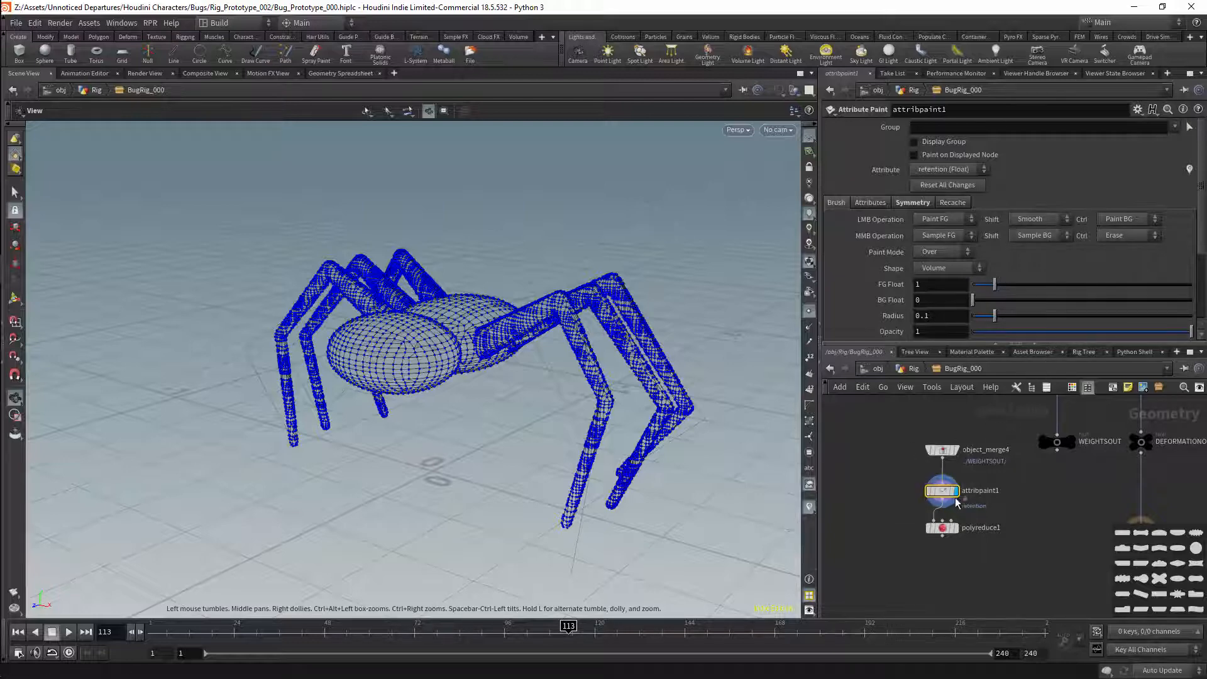
- Paint the retention attribute onto the lower knee joint of the bug's front leg
left_click_drag(657, 396, 628, 389)
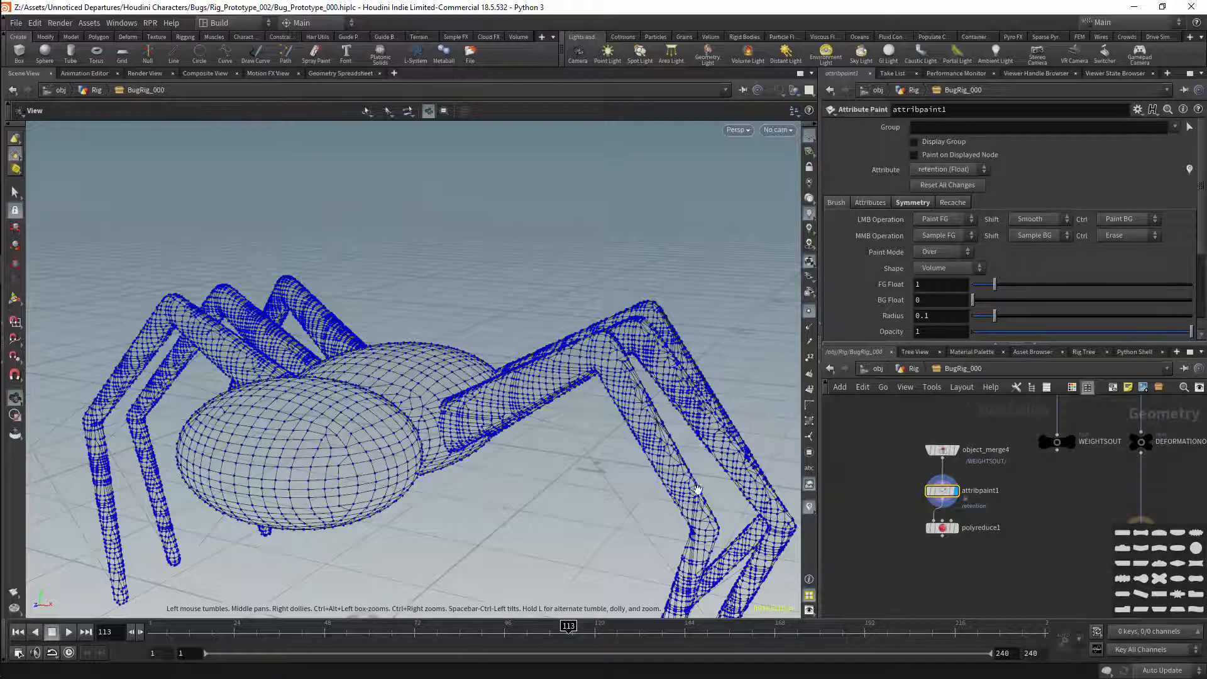
key("Return")
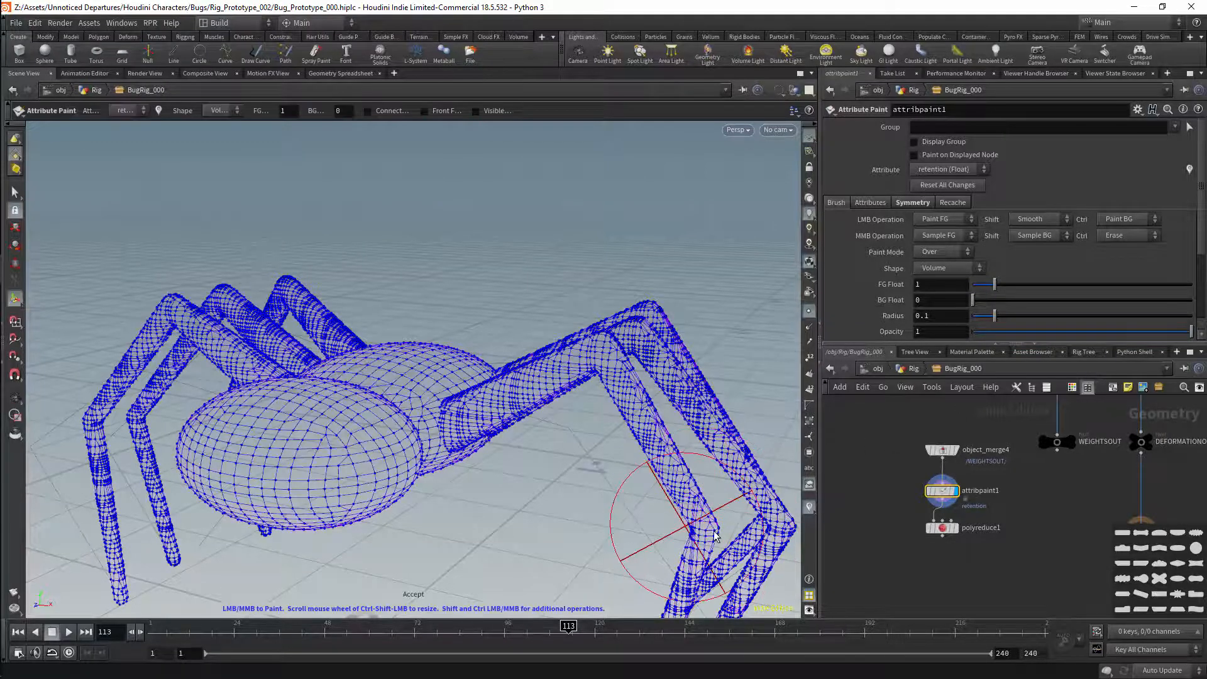
left_click(698, 525)
key("Escape")
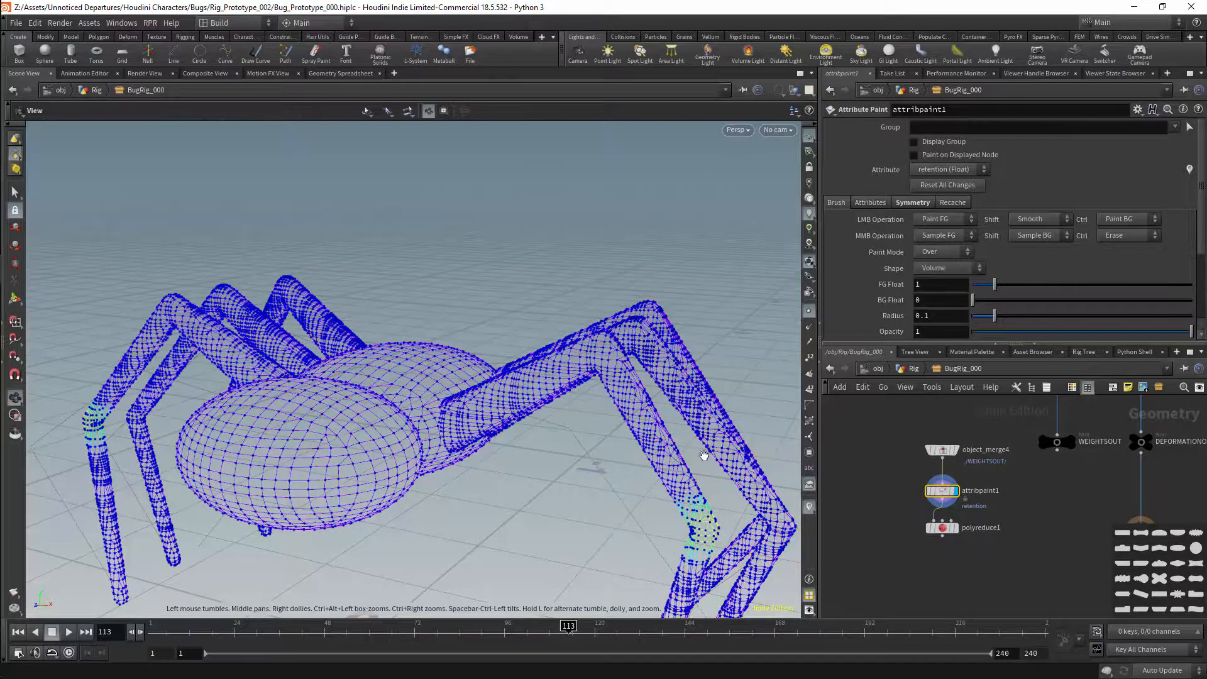
- Return to painting on attribpaint1 and set the viewport shading to Smooth Wire Shaded
left_click_drag(704, 456, 440, 597)
key("Return")
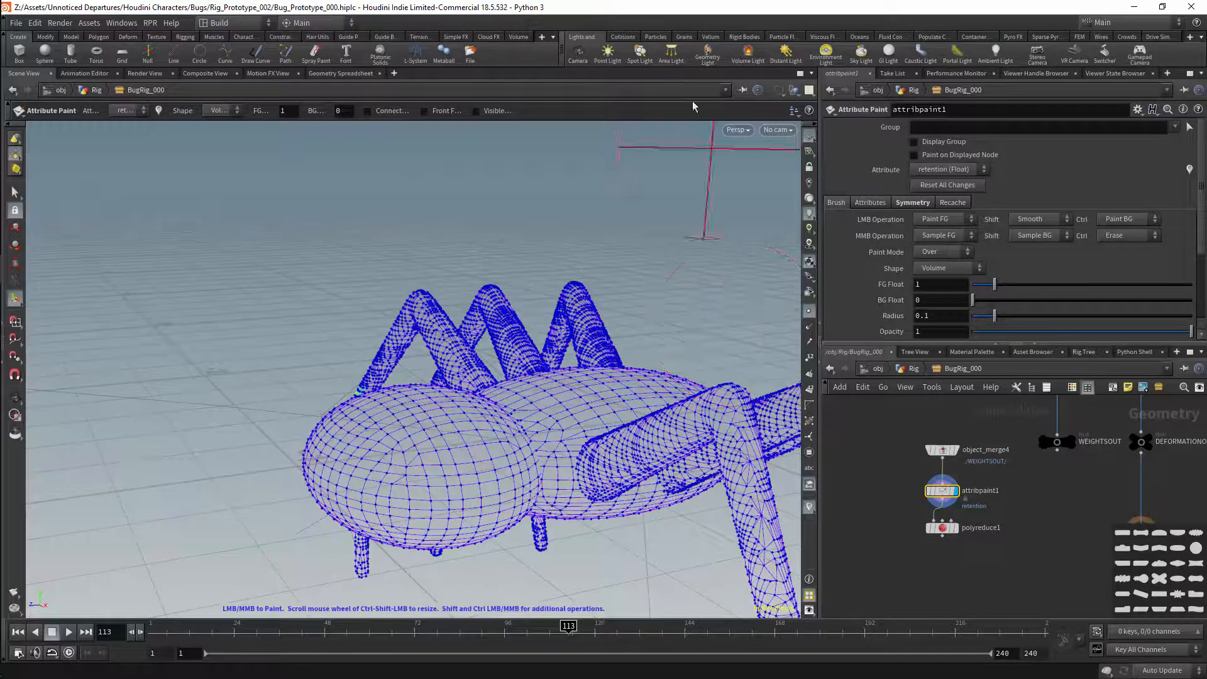
left_click(779, 90)
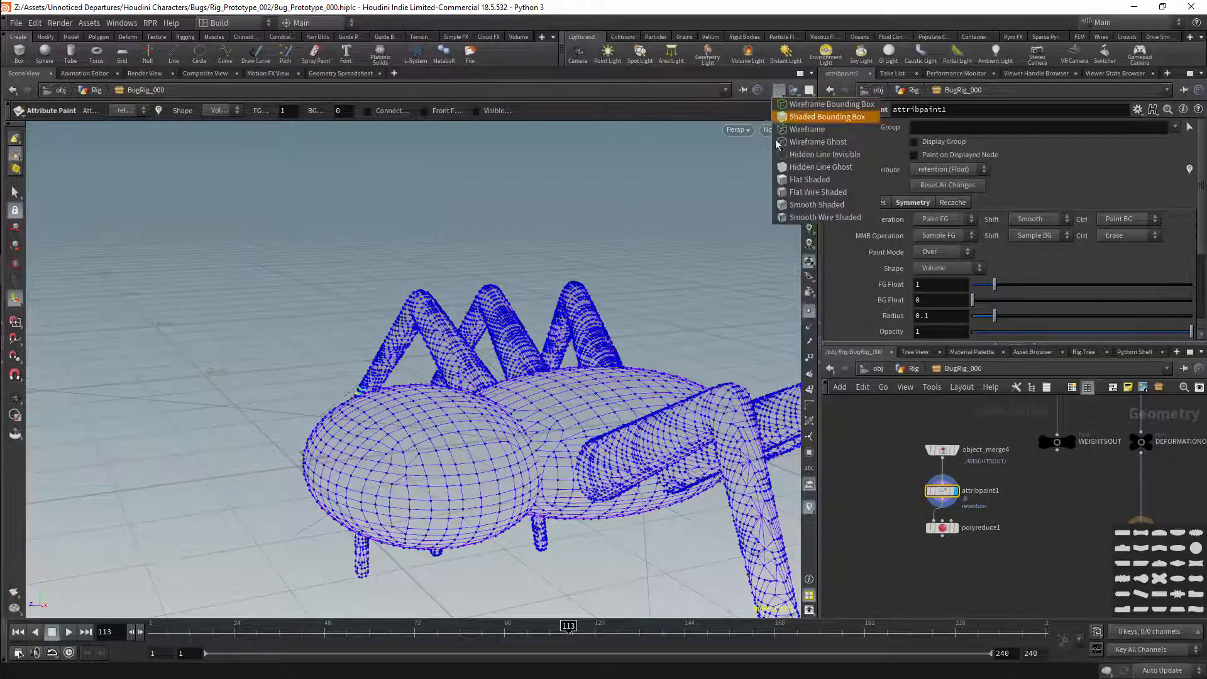
left_click(791, 219)
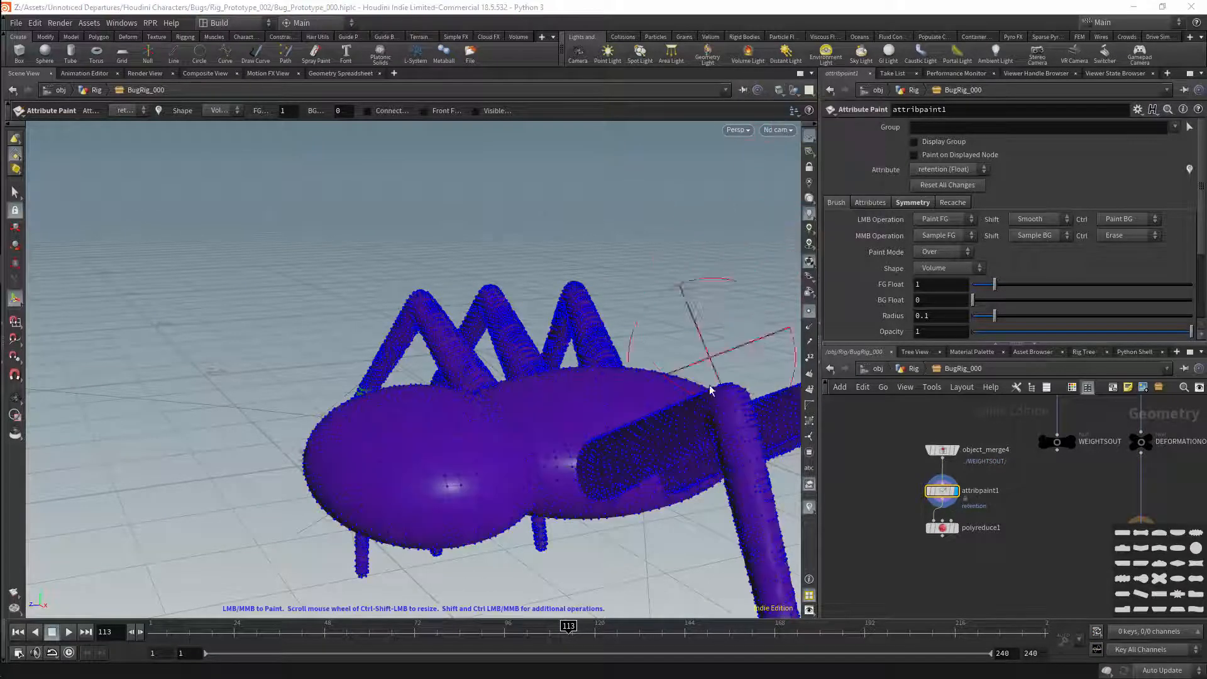
- Paint the retention attribute onto the front leg's lower knee, all three upper leg joints and the rear leg's lower knee
middle_click_drag(702, 442, 582, 252, "alt")
left_click_drag(586, 352, 591, 355)
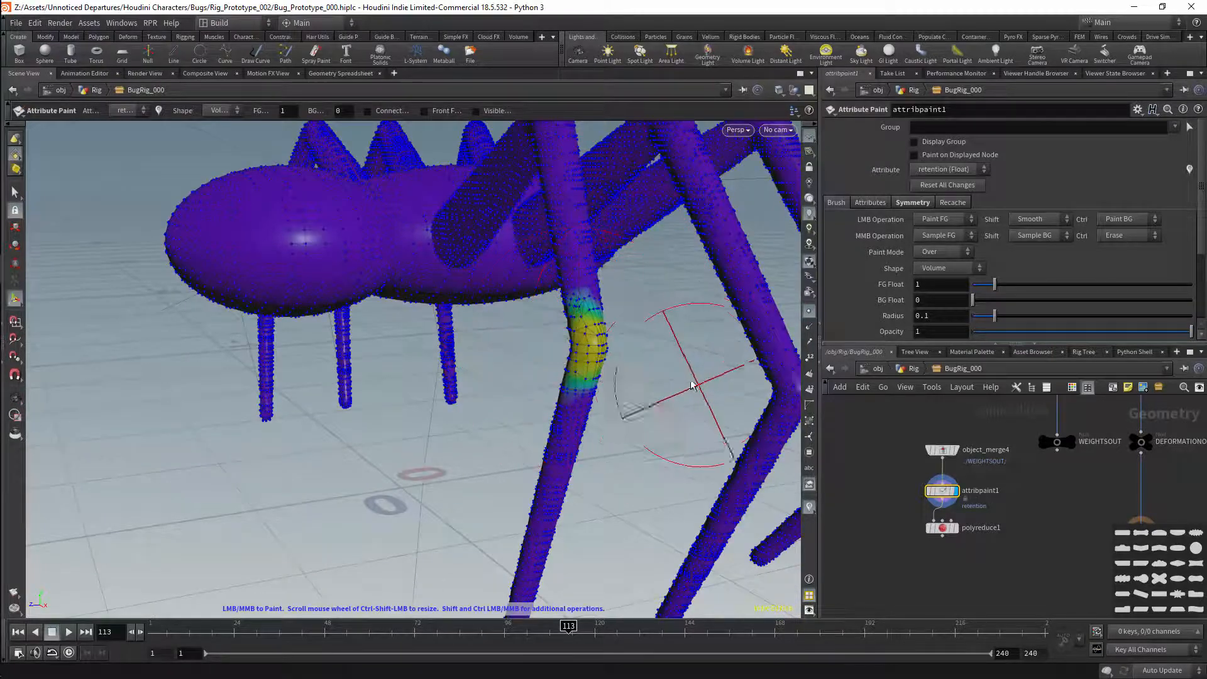
mouse_move(663, 379)
left_mouse_down("alt")
mouse_move(709, 434)
mouse_move(703, 468)
left_mouse_up("alt")
middle_click_drag(702, 469, 731, 585, "alt")
left_click(576, 291)
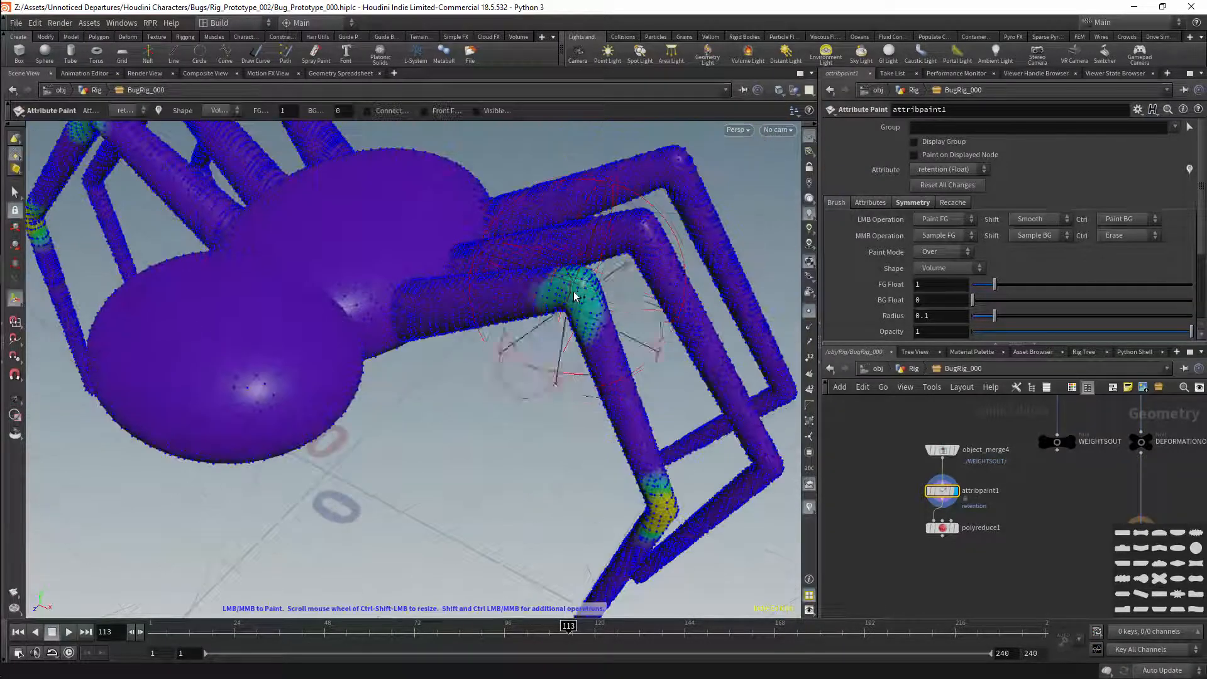
left_click(649, 217)
left_click(676, 165)
left_click(784, 389)
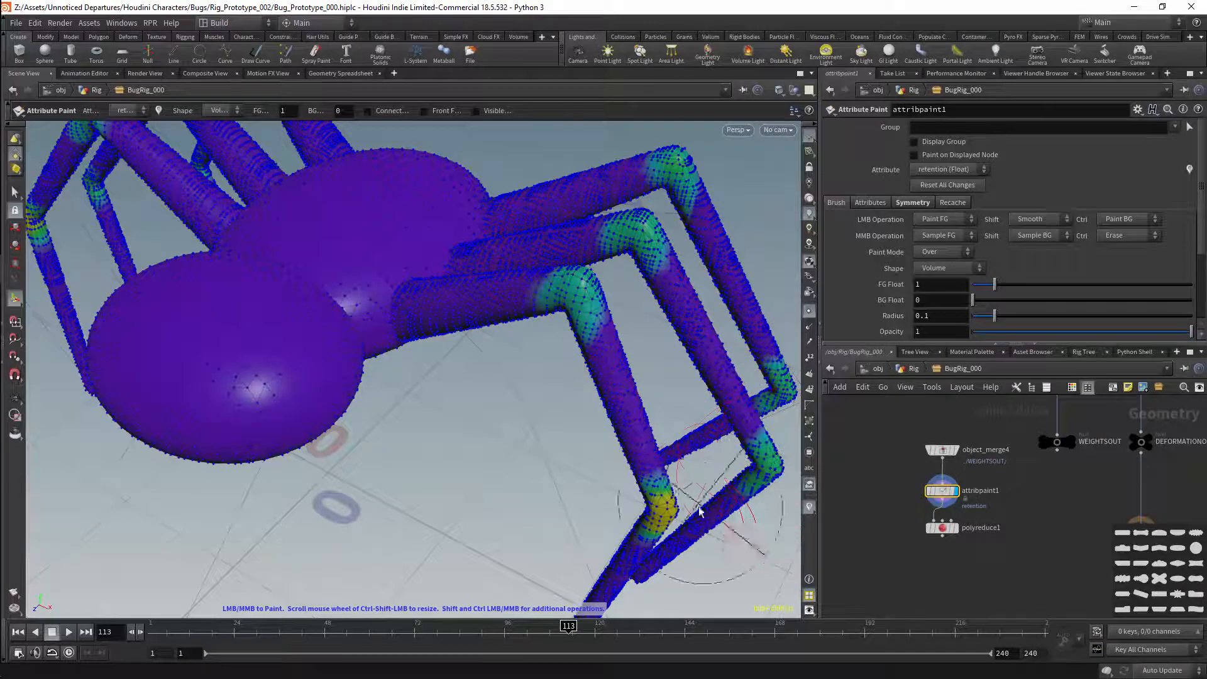
- Build up stronger retention on the front and middle legs' lower knees and on all three upper leg joints
left_click(656, 503)
left_click(769, 448)
left_click(584, 286)
left_click(645, 228)
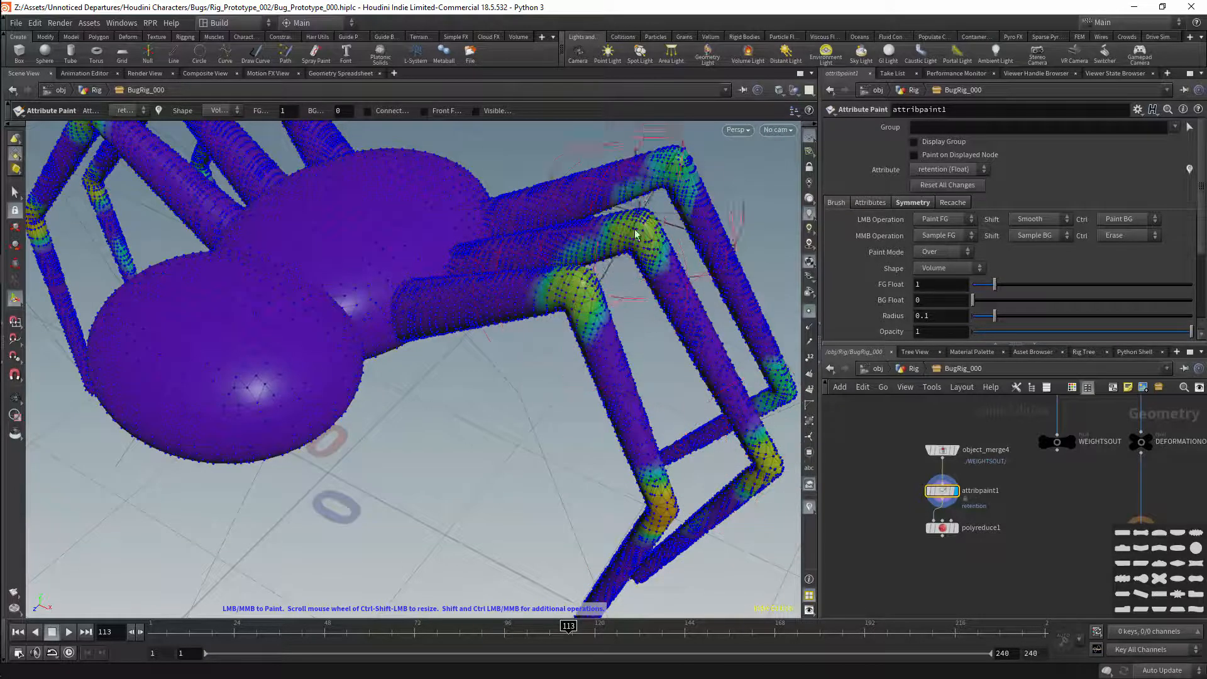
left_click(671, 163)
left_click_drag(674, 165, 695, 189)
- Undo the last paint stroke and repaint retention on the rear leg's upper joint
middle_click_drag(709, 277, 566, 303, "alt")
key("ctrl+z")
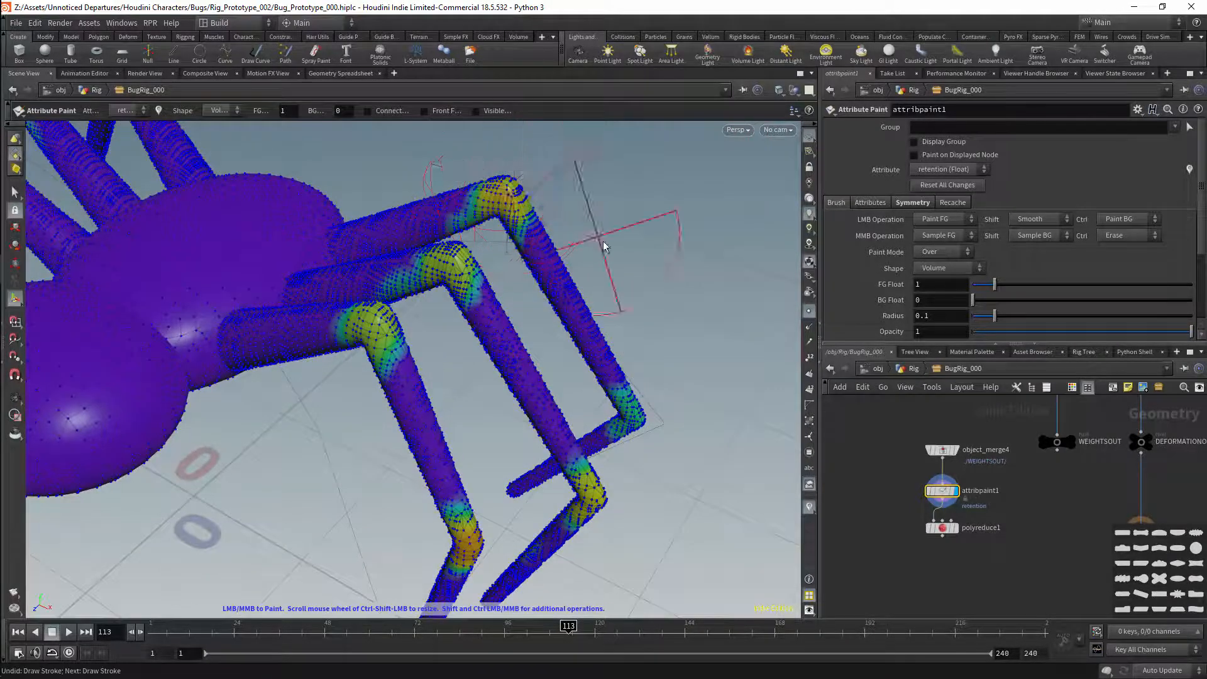
left_click(519, 188)
mouse_move(708, 267)
left_mouse_down("alt")
mouse_move(643, 234)
mouse_move(585, 289)
left_mouse_up("alt")
key("Return")
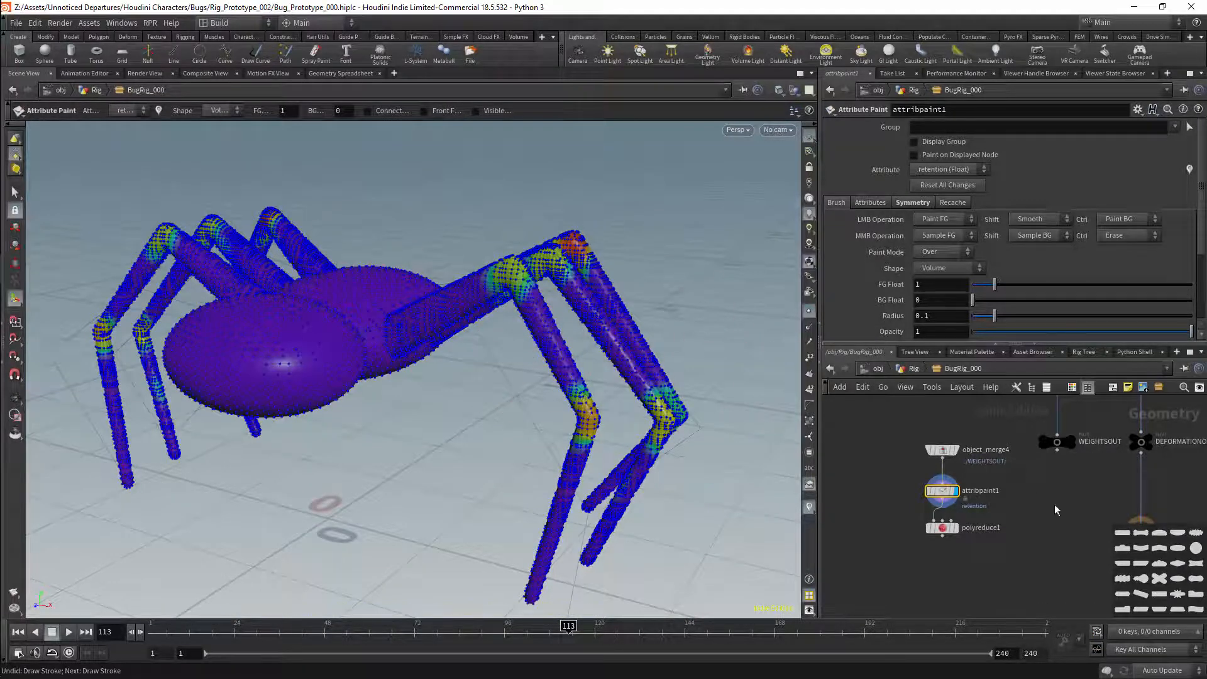
- Edit the parameter interface of polyreduce1 and add an Integer parameter at the start of the existing parameters
middle_click_drag(1012, 510, 998, 485)
left_click(943, 502)
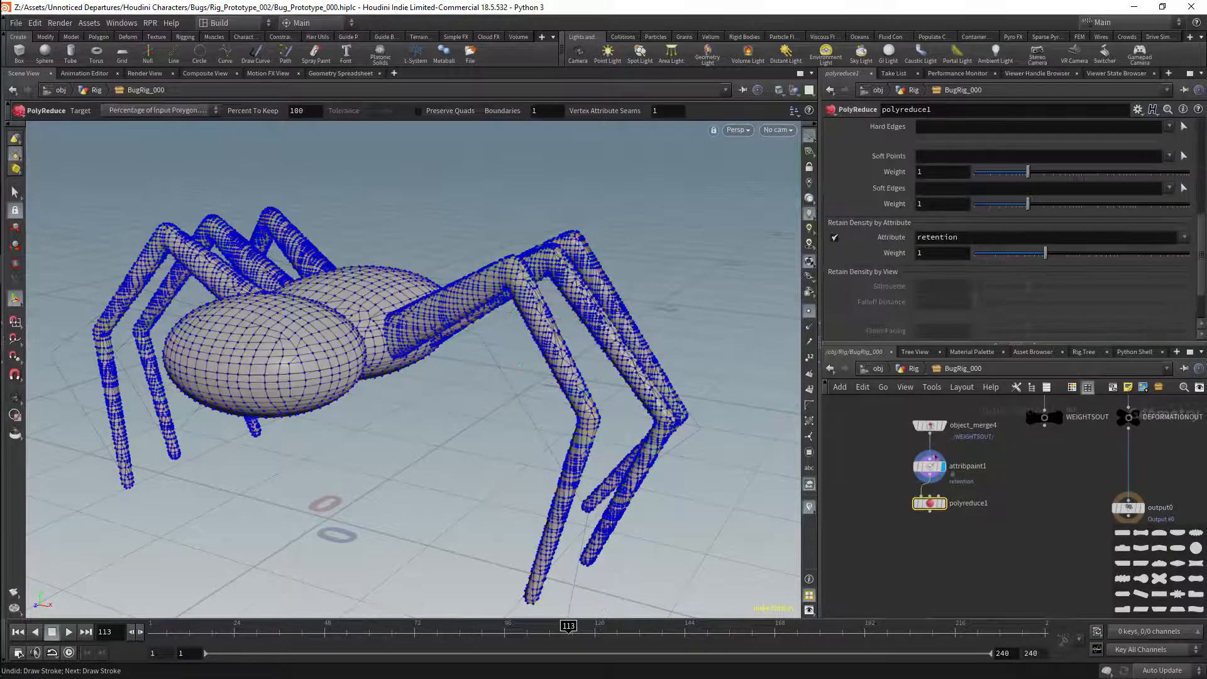
left_click(1137, 109)
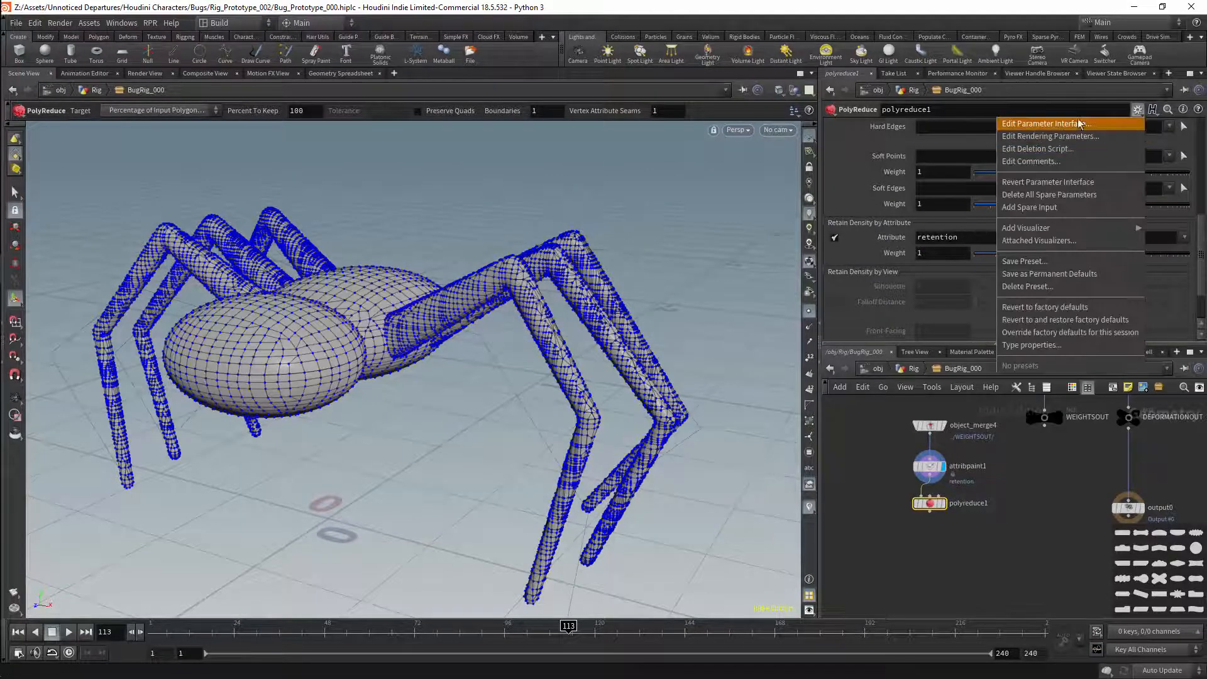
left_click(1067, 125)
left_click_drag(547, 289, 806, 96)
left_click_drag(831, 443, 807, 85)
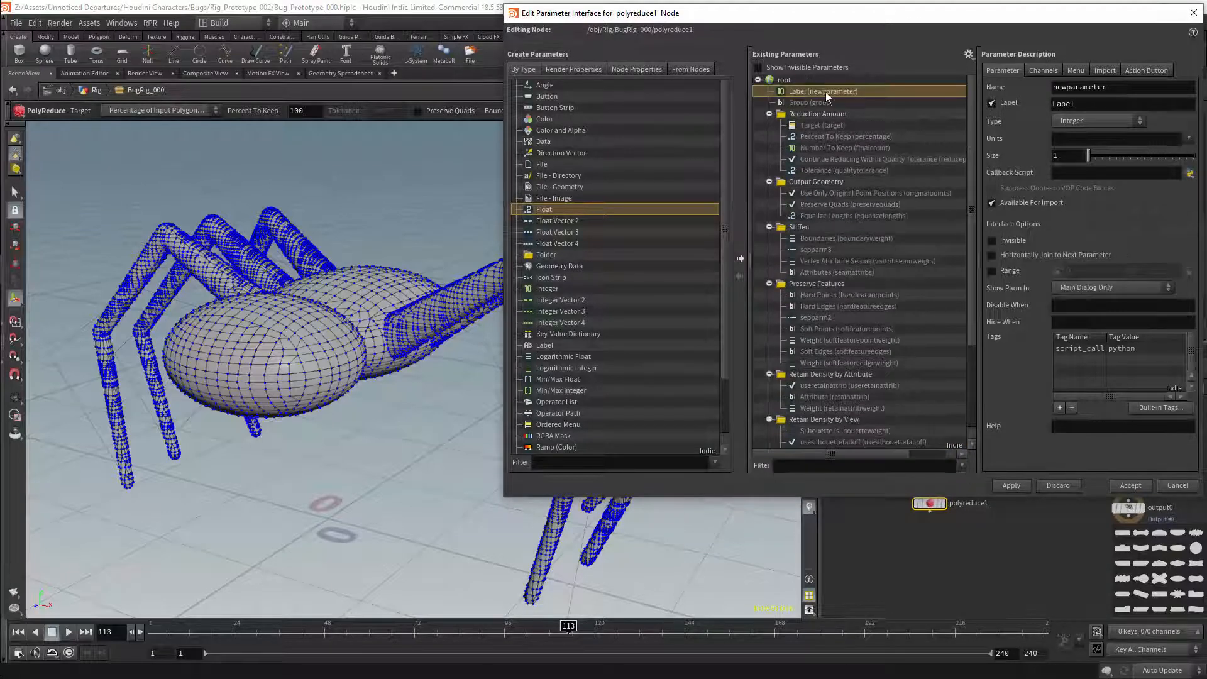
- Set both the name and label of the new integer parameter to Count and apply the change
double_click(1118, 92)
type("Count")
key("Return")
double_click(1061, 86)
left_click_drag(1061, 86, 1063, 105)
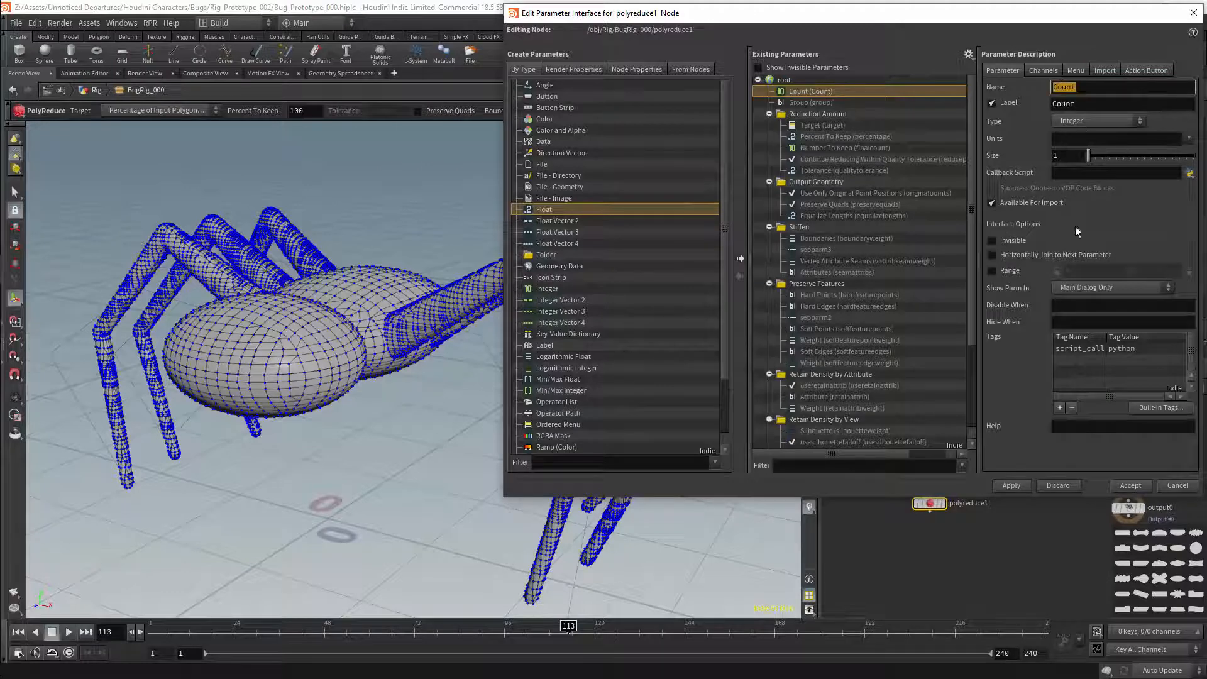
left_click(1010, 489)
- Enable a range with a maximum of 5000 for the Count parameter and accept the interface changes
left_click(1009, 272)
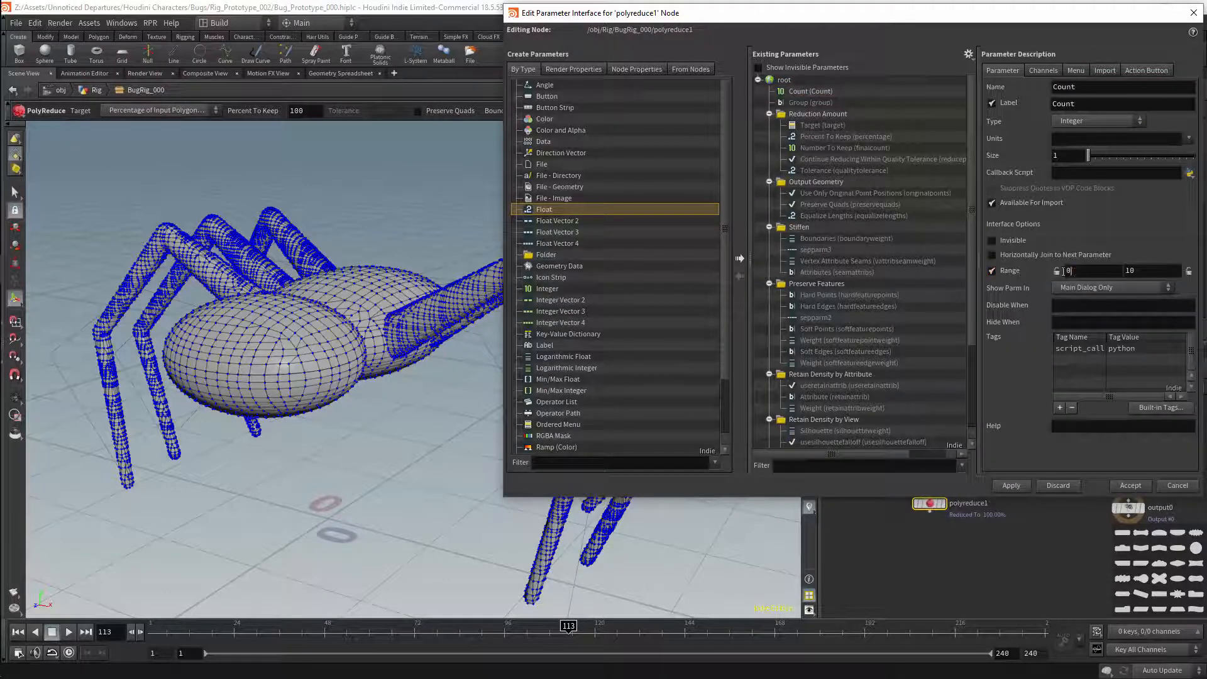
key("Return")
left_click(1138, 269)
key("Return")
left_click(1147, 268)
type("5000")
key("Return")
left_click(1129, 486)
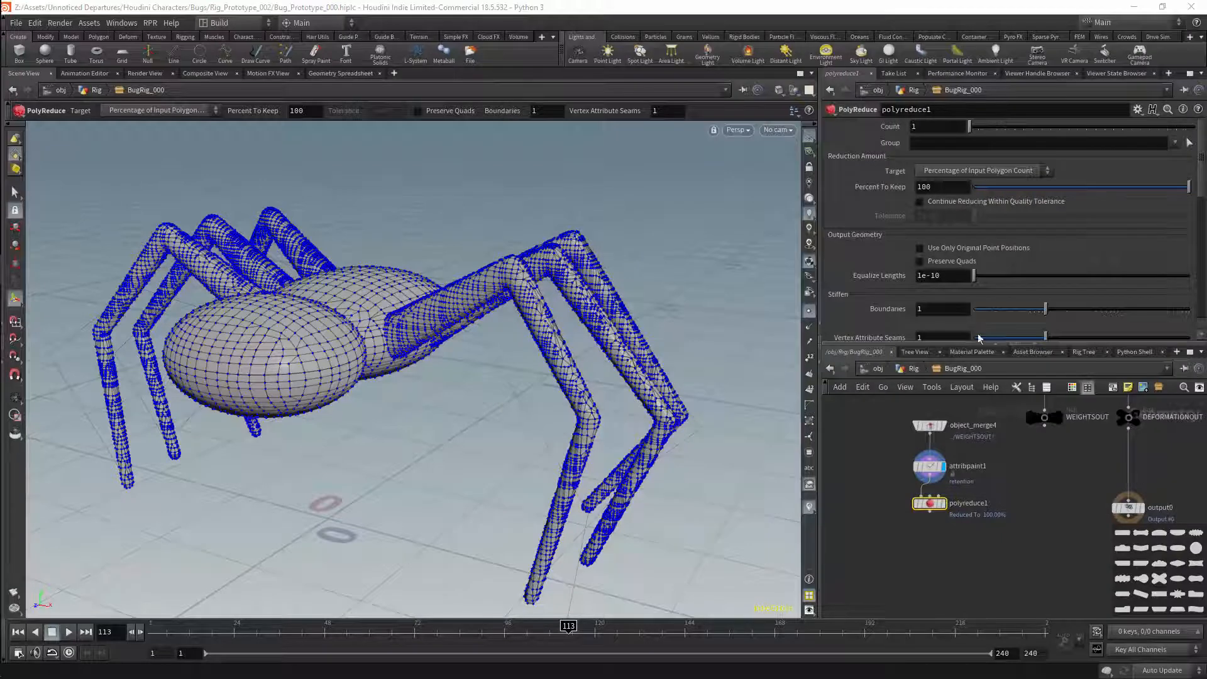
- Enable Preserve Quads on polyreduce1 and set the reduction Target to Output Polygon Count
left_click(920, 261)
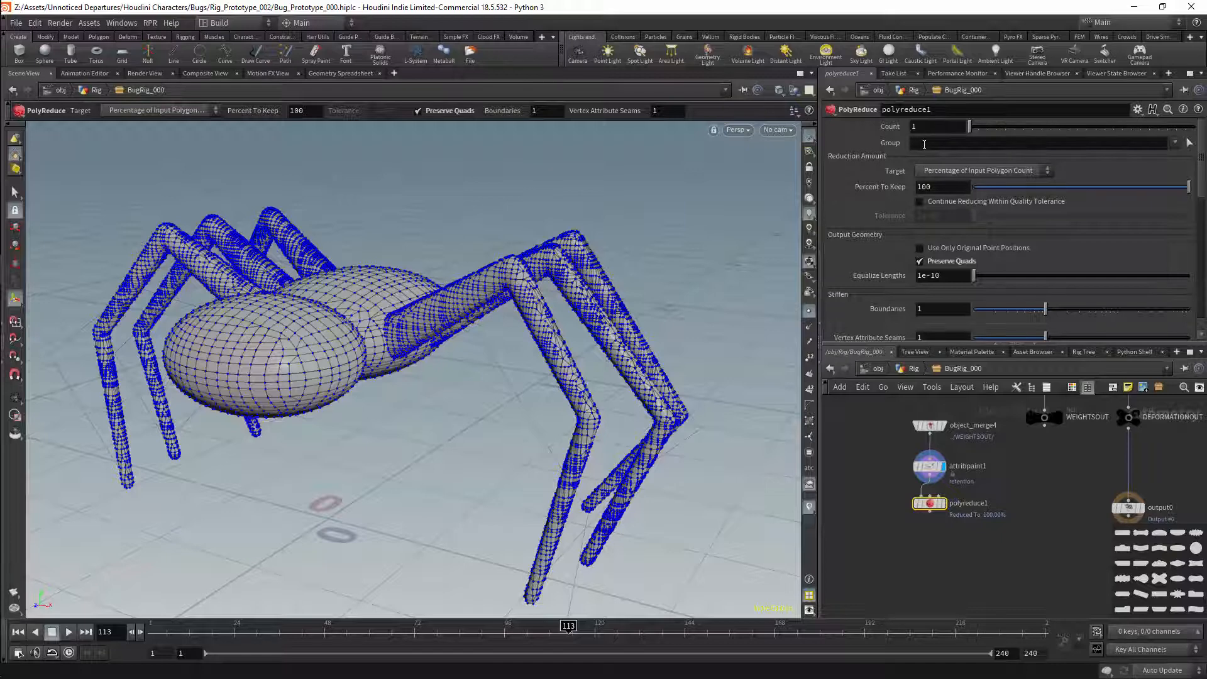
left_click(980, 170)
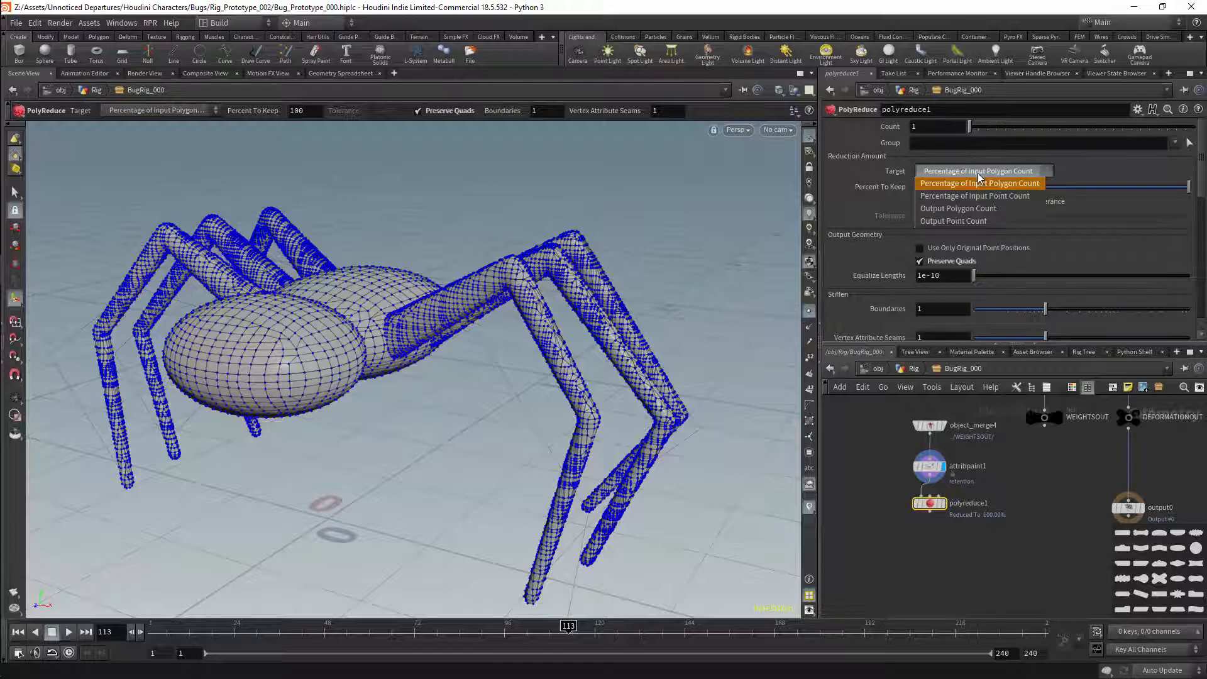
left_click(941, 211)
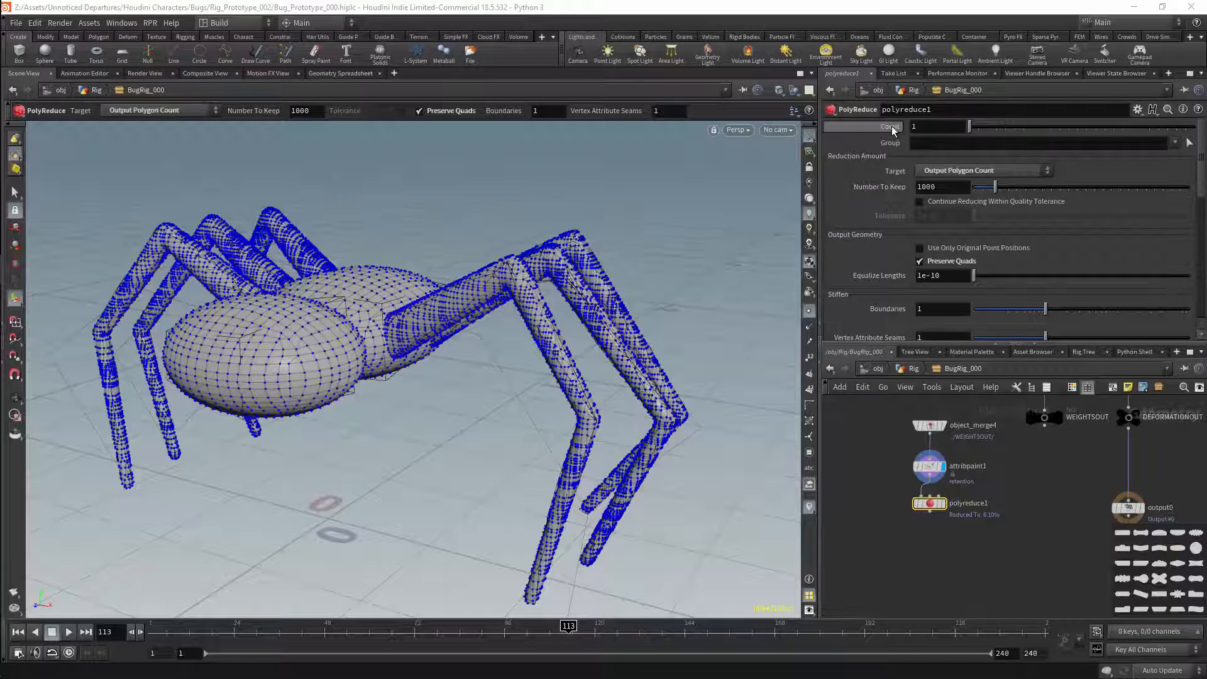
- Drive Number To Keep with the expression ch("Count") * 16 and set Count to 336
left_click_drag(890, 189, 928, 186)
left_click(950, 205)
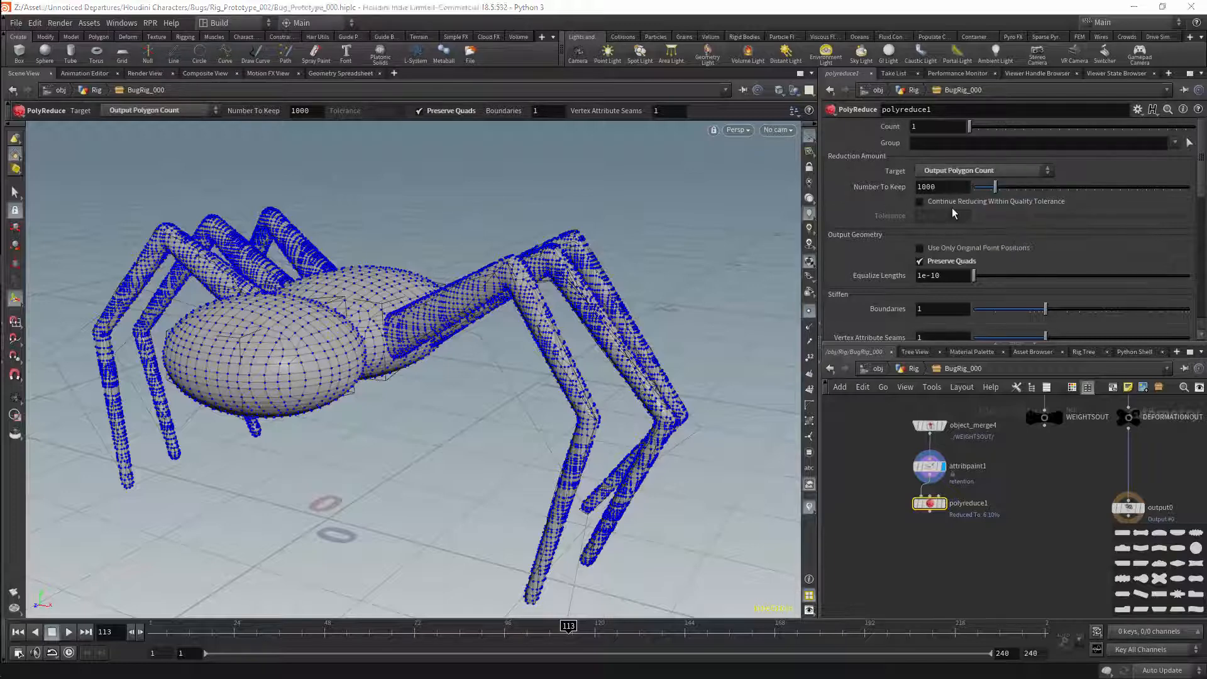
left_click(968, 186)
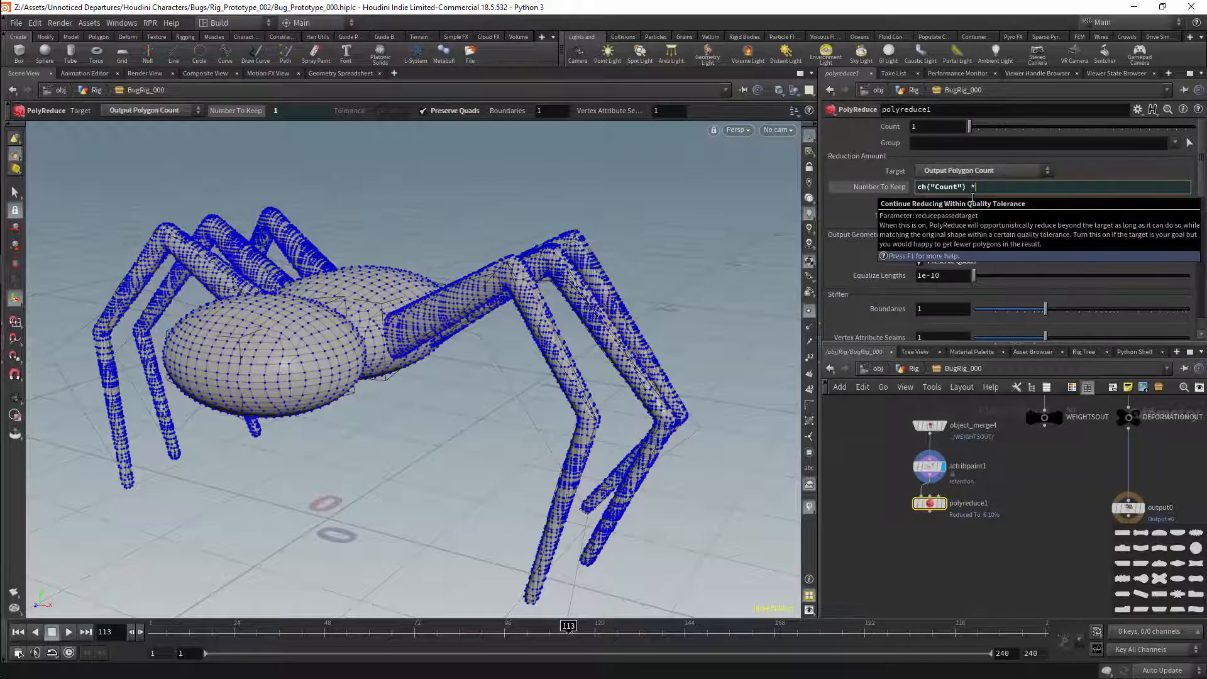
type("* 16")
key("Return")
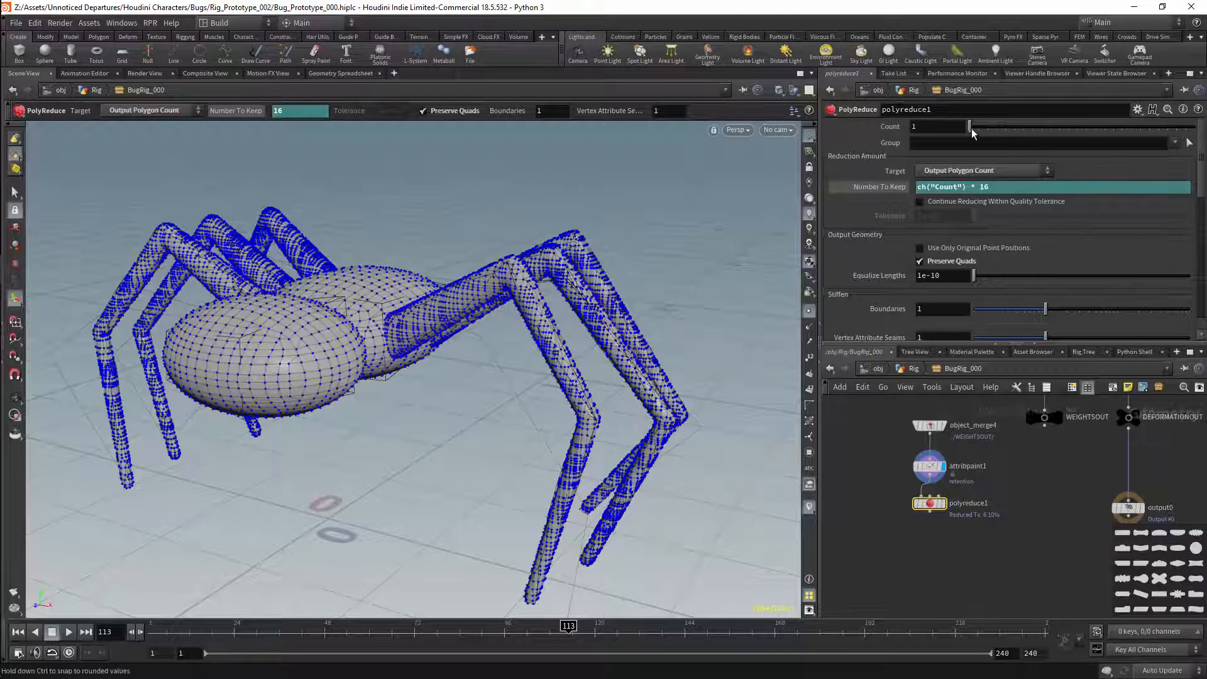
mouse_move(969, 126)
left_mouse_down()
mouse_move(1005, 134)
mouse_move(954, 136)
mouse_move(995, 132)
mouse_move(984, 131)
left_mouse_up()
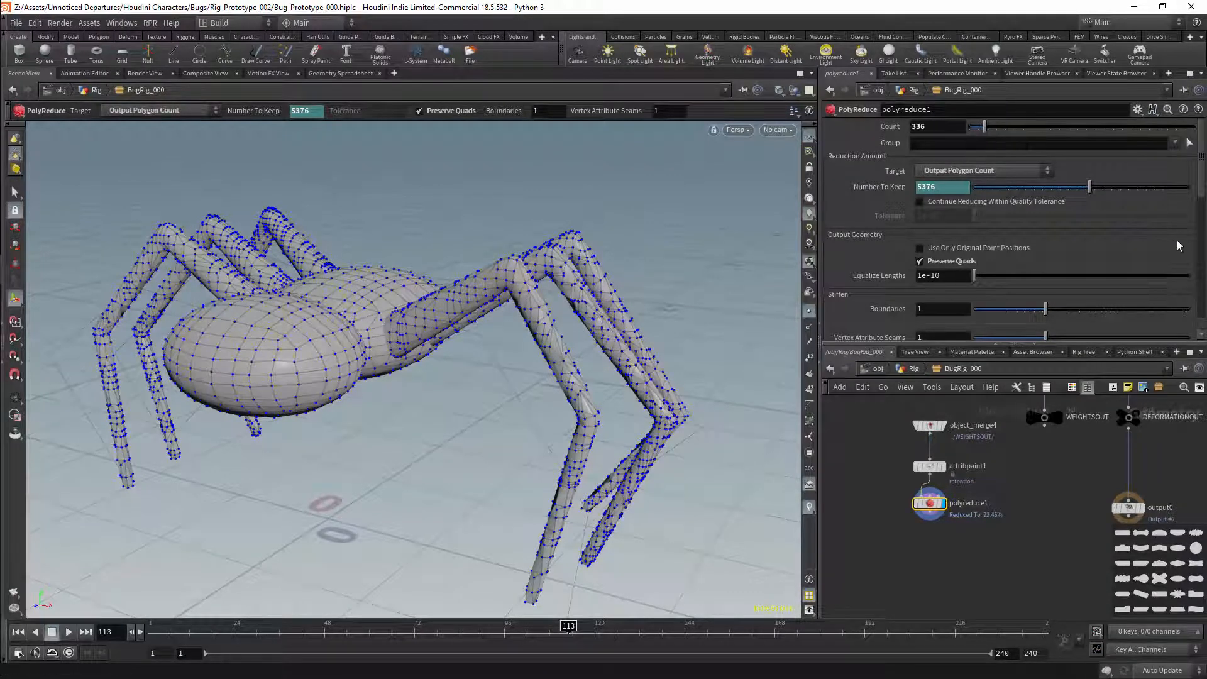
- Set the Retain Density by Attribute weight for retention to 8 on polyreduce1
scroll(1201, 197, "down", 1)
scroll(1198, 207, "down", 3)
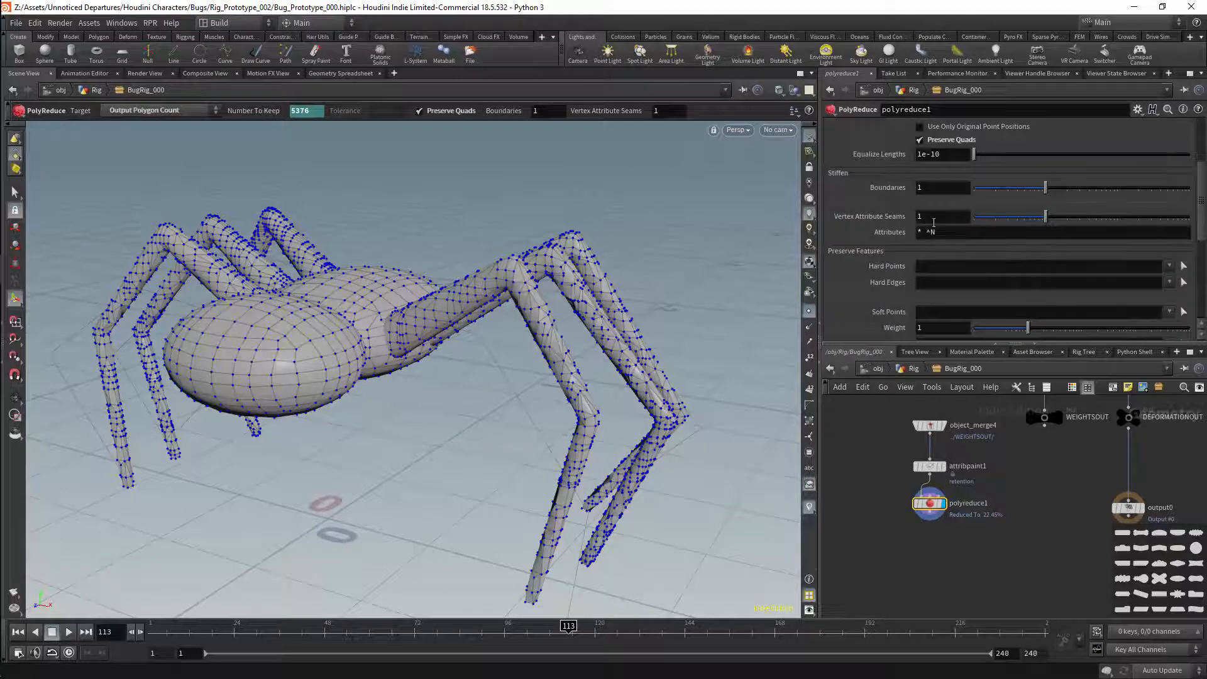
scroll(1203, 214, "down", 4)
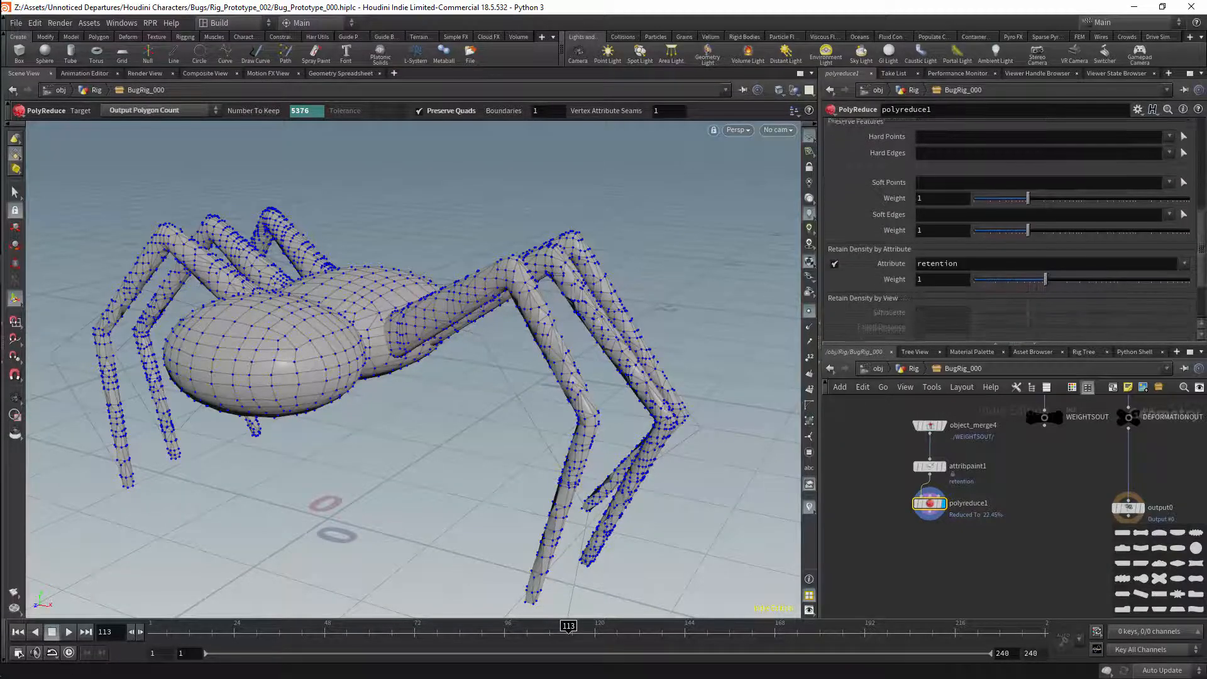
double_click(937, 278)
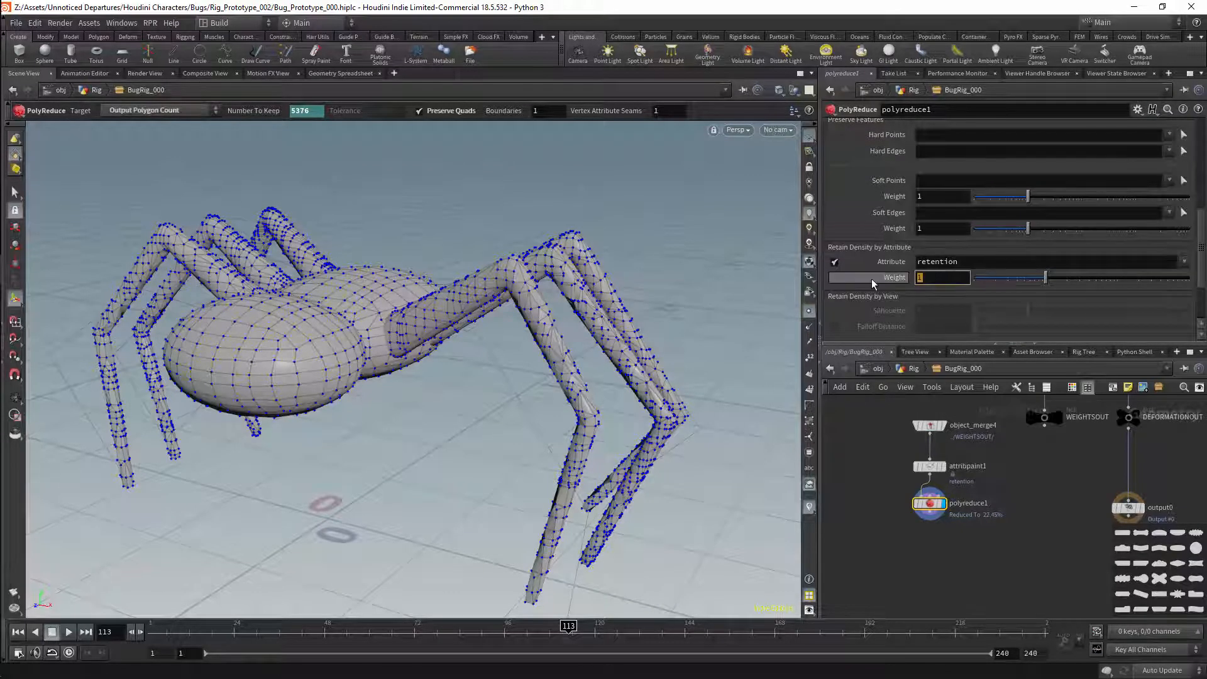
type("8")
key("Return")
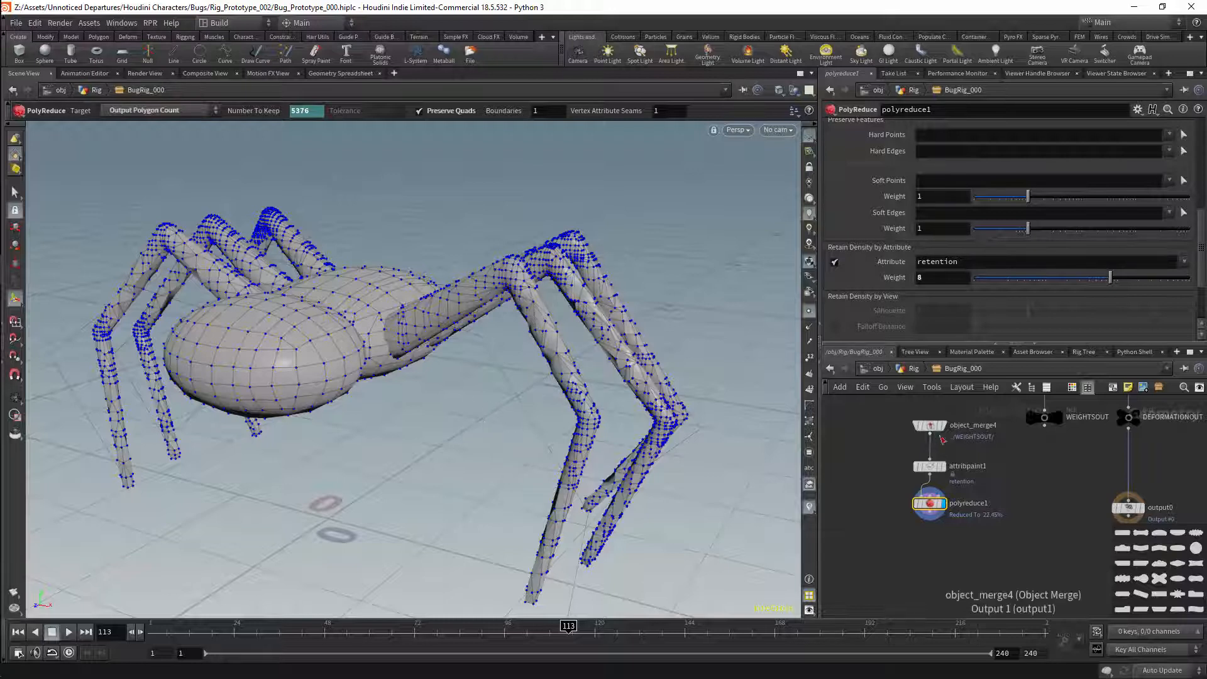
- Wire polyreduce1 into the first input of bonedeform1 and display output0 to inspect the deformed low-poly bug
middle_click_drag(1028, 440, 967, 528)
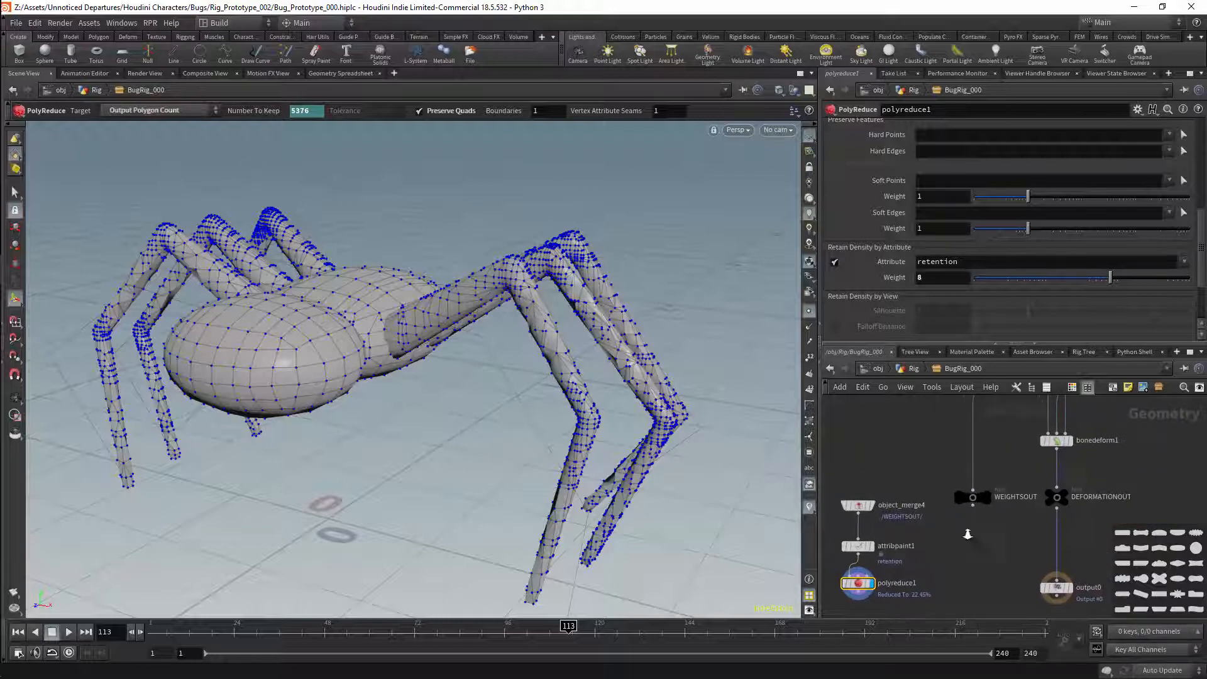
scroll(967, 528, "down", 3)
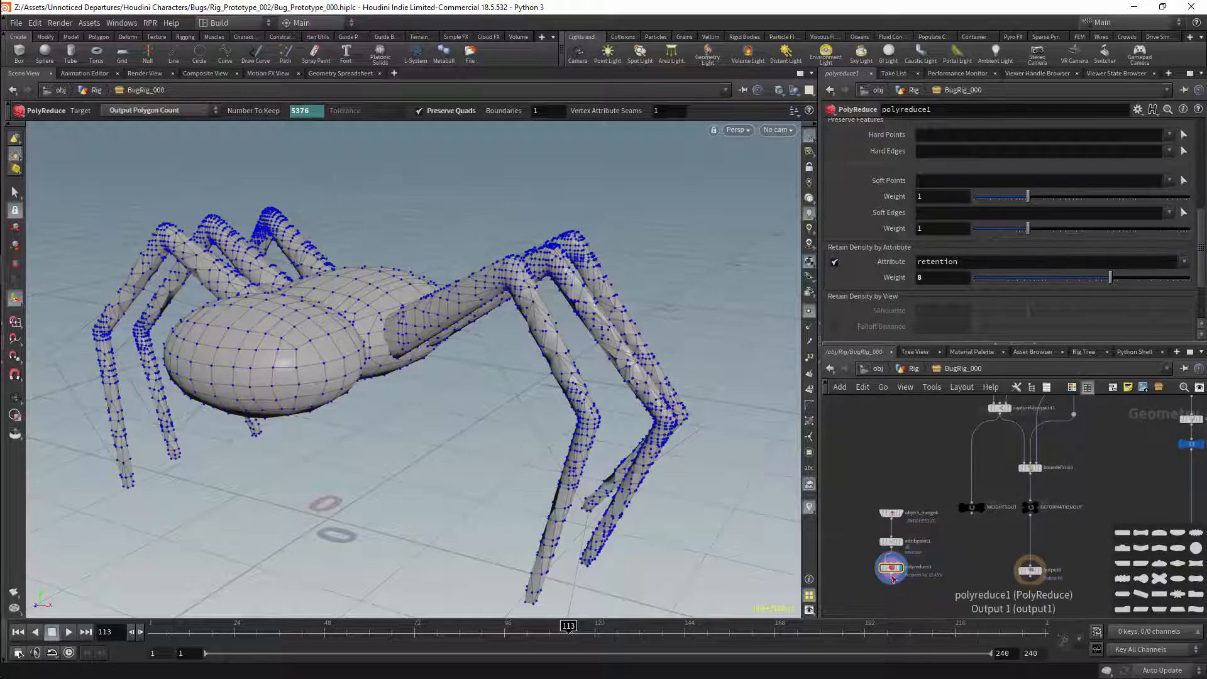
left_click_drag(893, 578, 1022, 464)
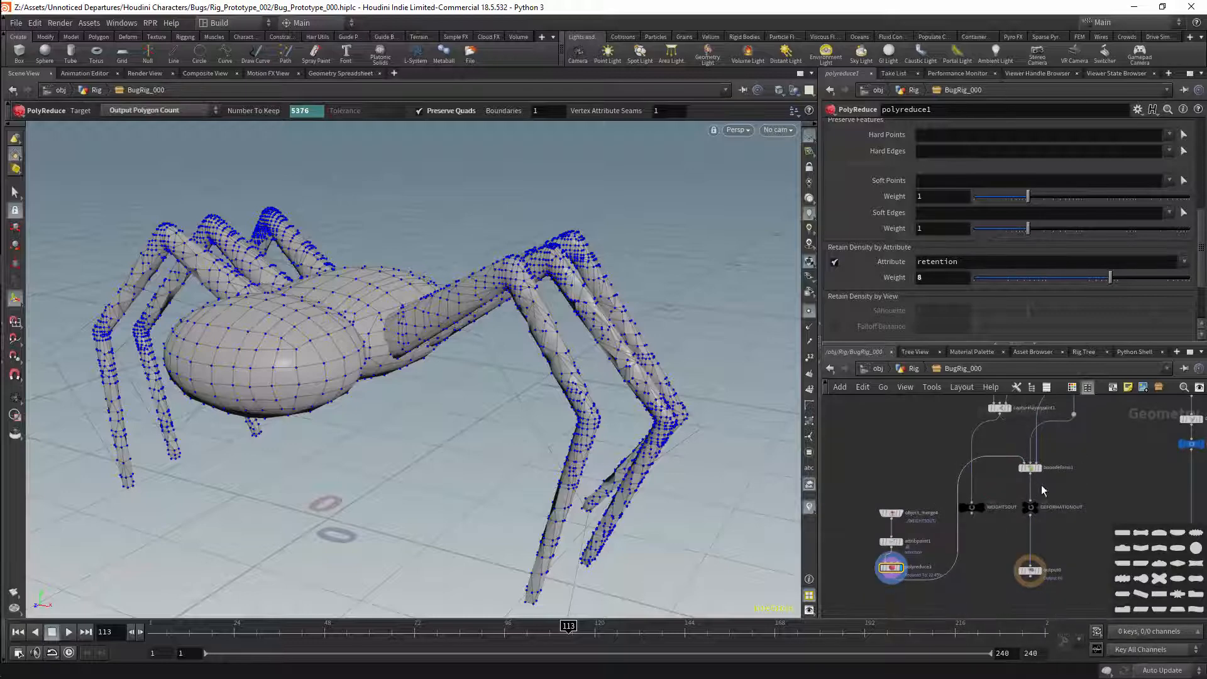
left_click(1040, 572)
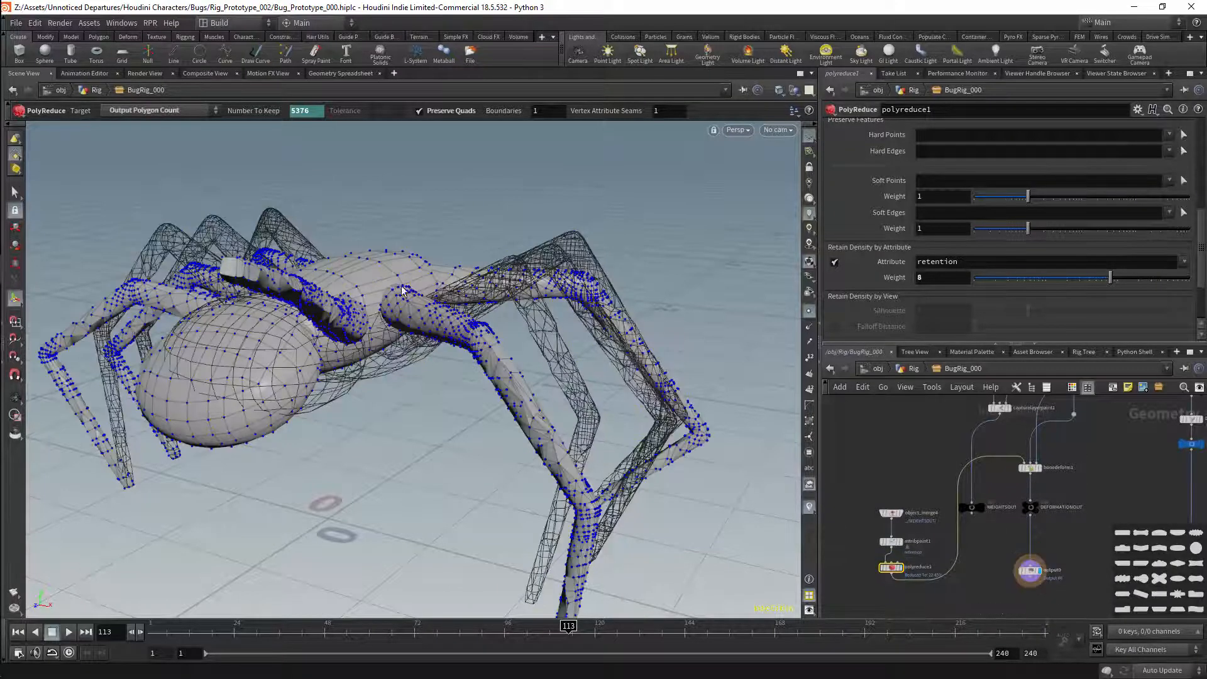
key("Escape")
left_click_drag(403, 290, 352, 264)
key("Return")
- Show the RIGSKELTON null and examine the rig skeleton in the viewport
middle_click_drag(1095, 446, 1039, 495)
left_click(902, 531)
left_click_drag(654, 371, 415, 377, "alt")
left_click(454, 359)
left_click(550, 341)
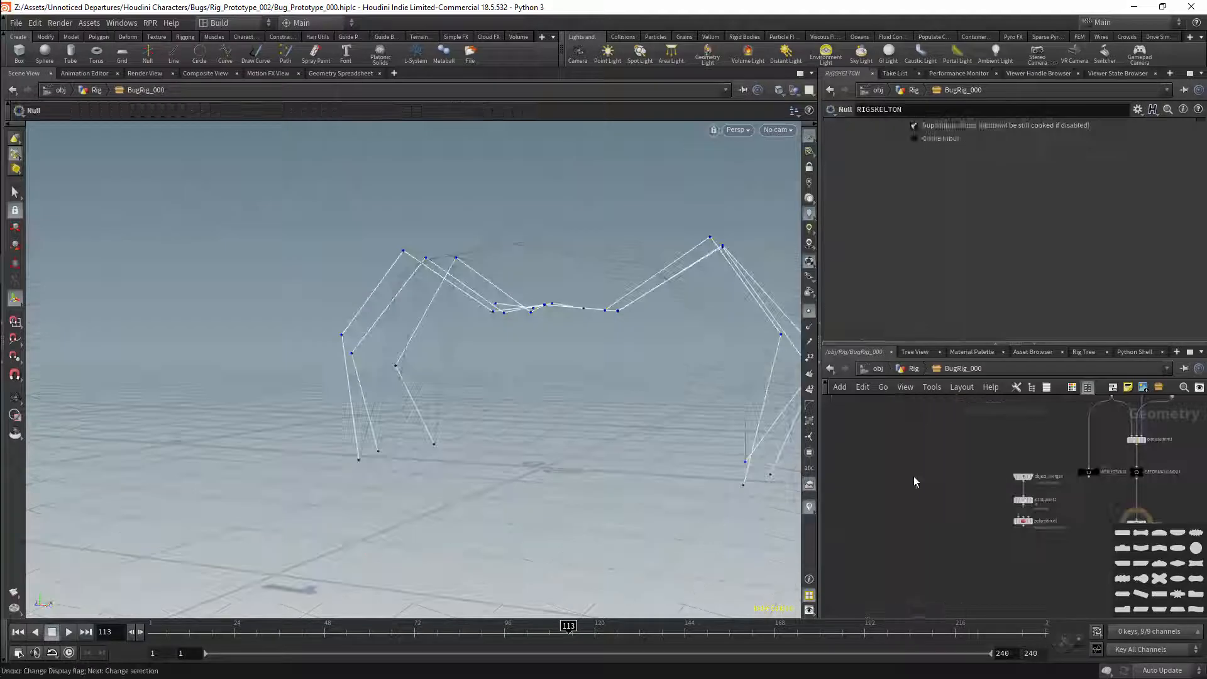
- Add an Object Merge node with Object 1 set to ../ANIMATIONOUT/ and display it to view the animated skeleton
key("Tab")
type("obj")
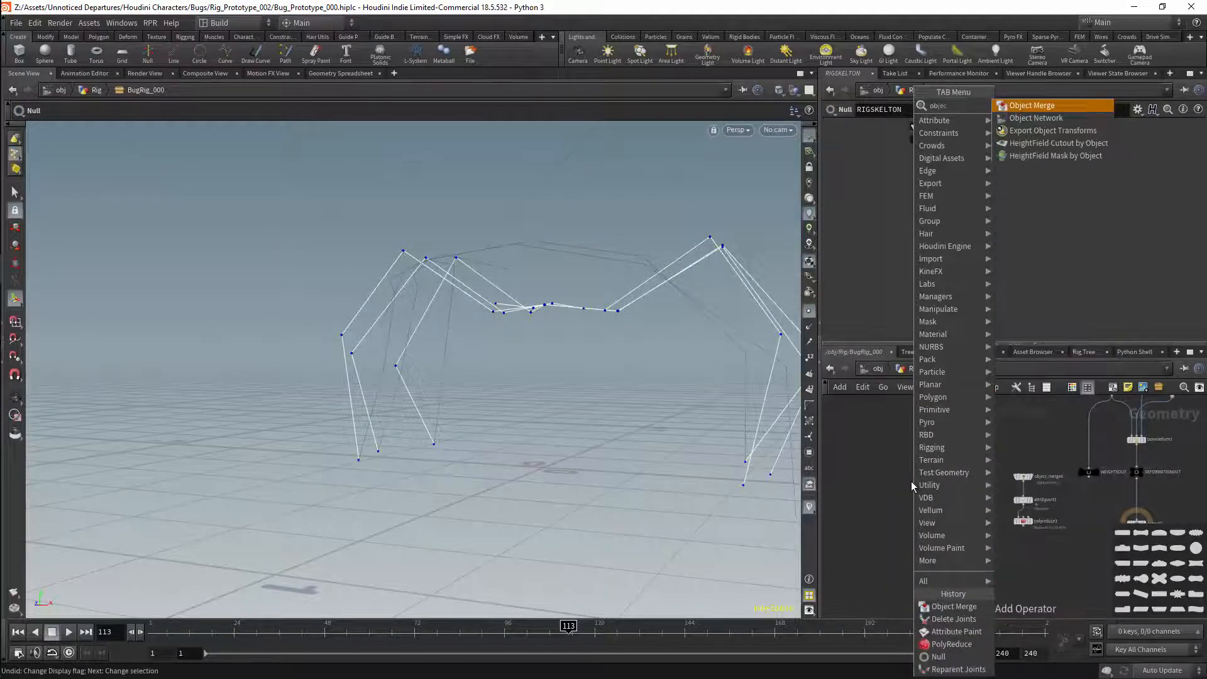
key("Return")
left_click(906, 476)
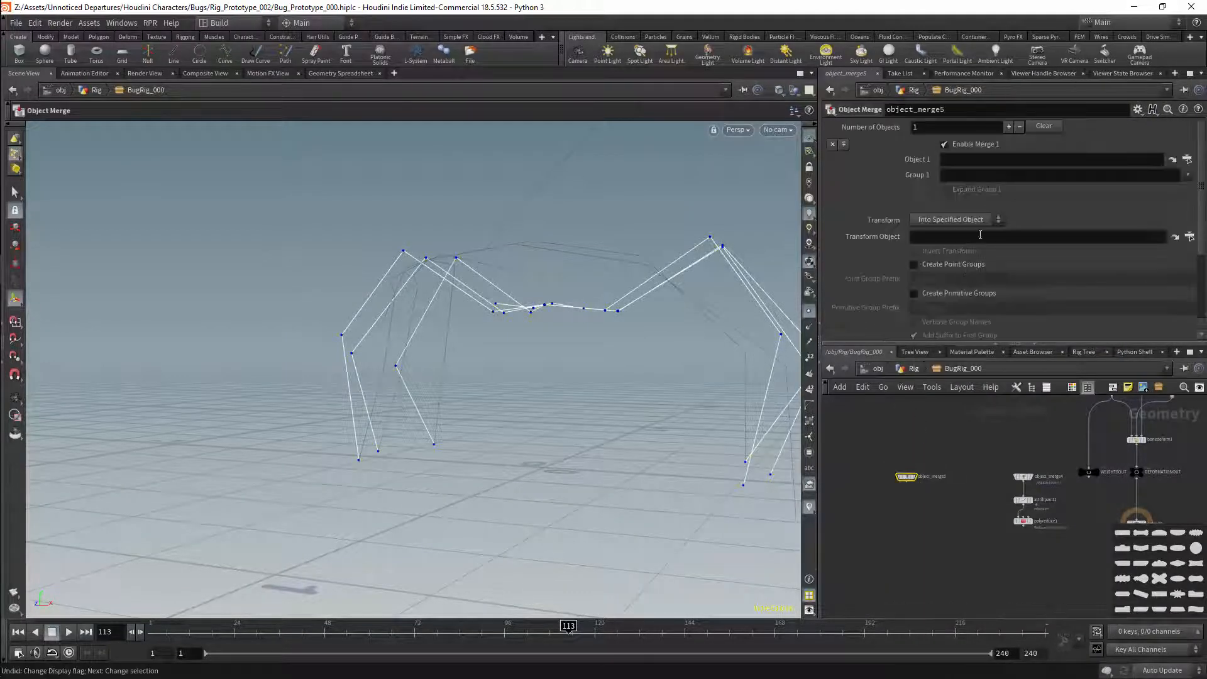
left_click(957, 162)
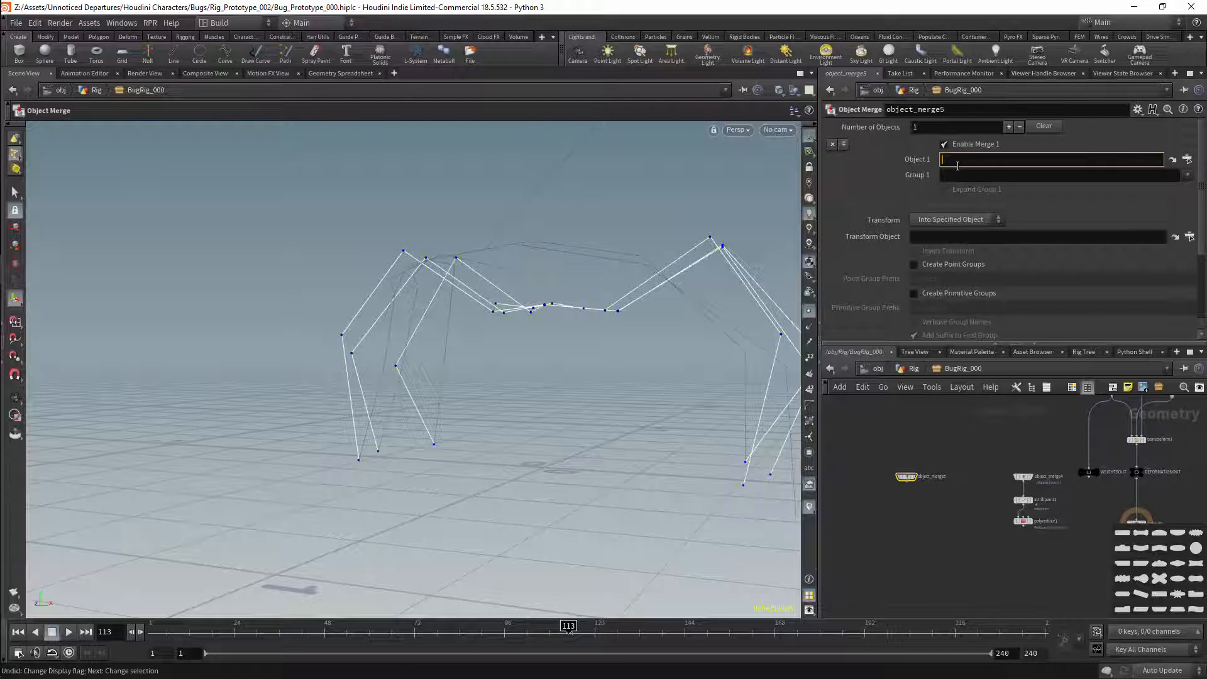
type("../A")
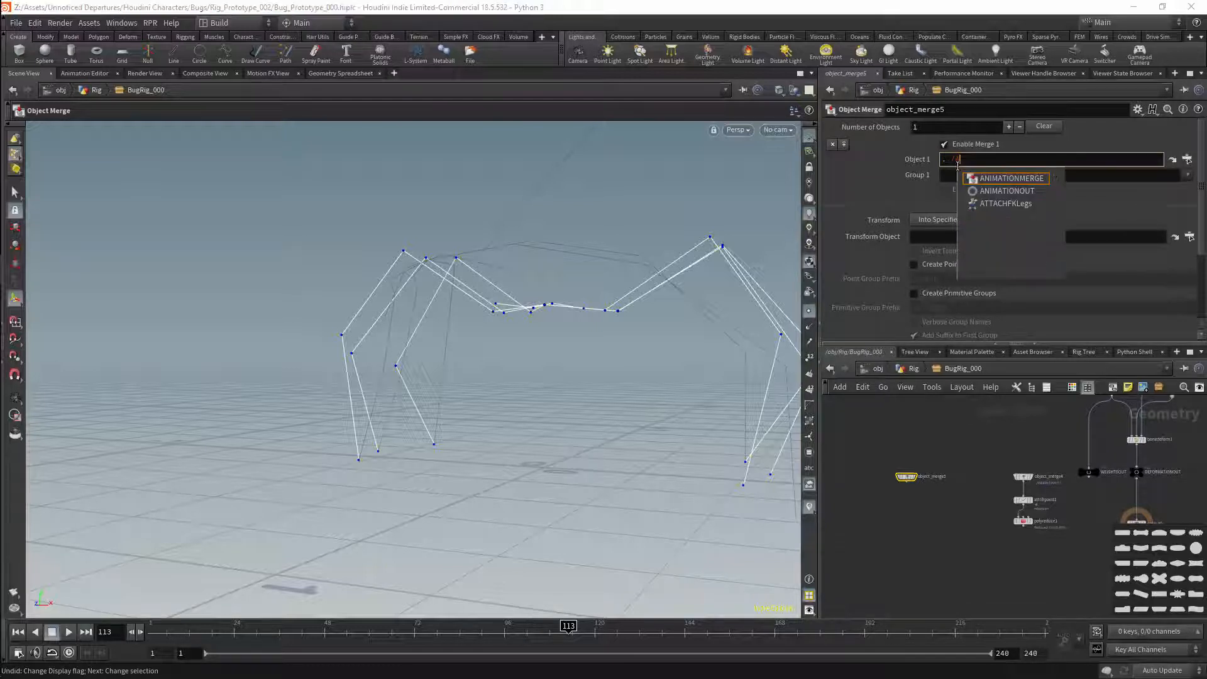
key("Down")
key("Tab")
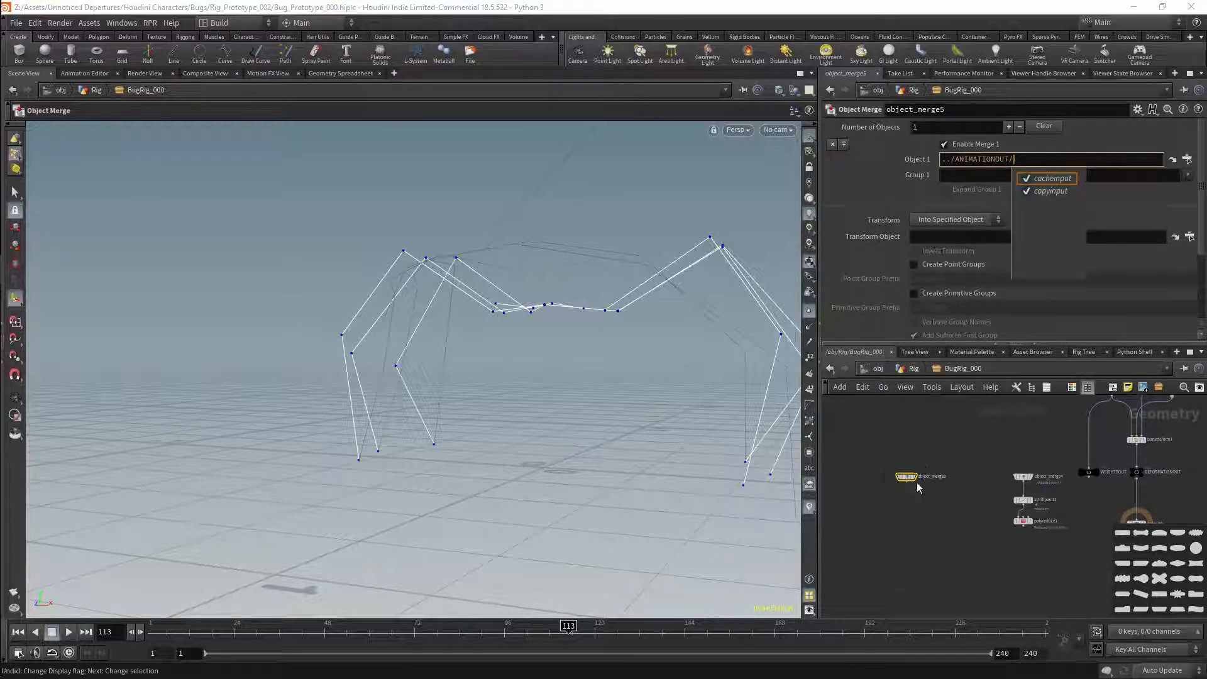
left_click(918, 485)
left_click_drag(558, 314, 458, 269, "alt")
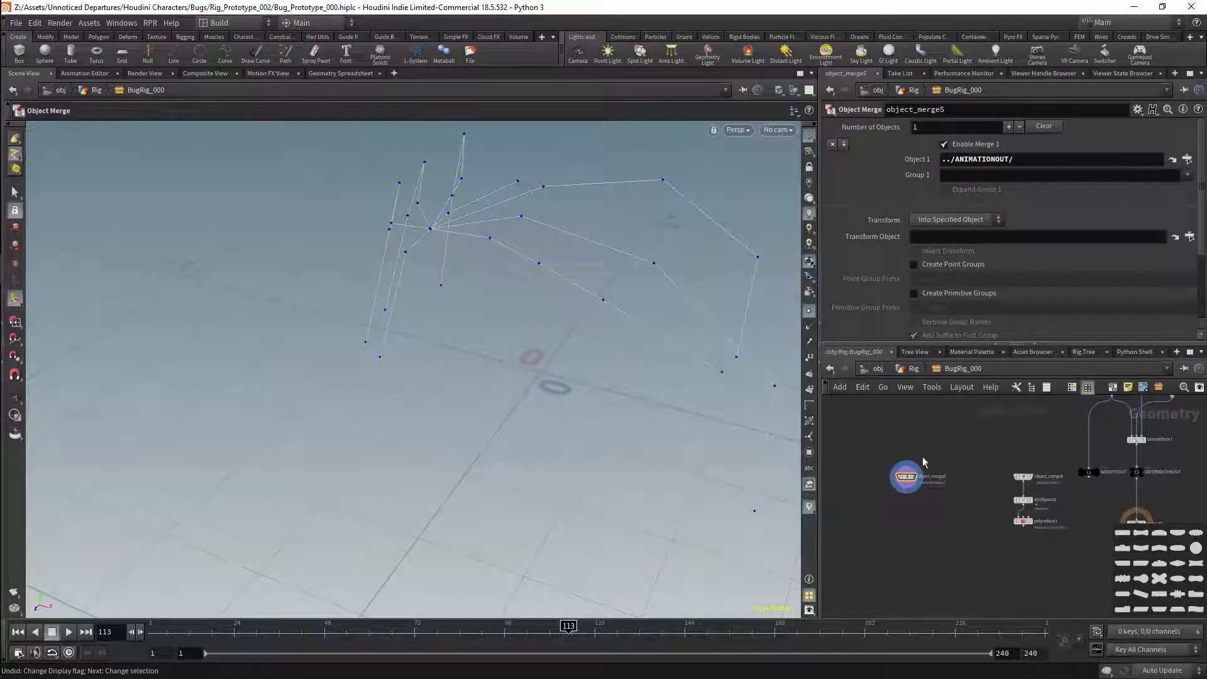
- Duplicate the ANIMATIONOUT Object Merge, with Transform set to Into This Object, and point the copy's Object 1 to ../ROOTSKELETON/
left_click_drag(907, 476, 959, 476, "alt")
left_click(955, 220)
left_click(943, 243)
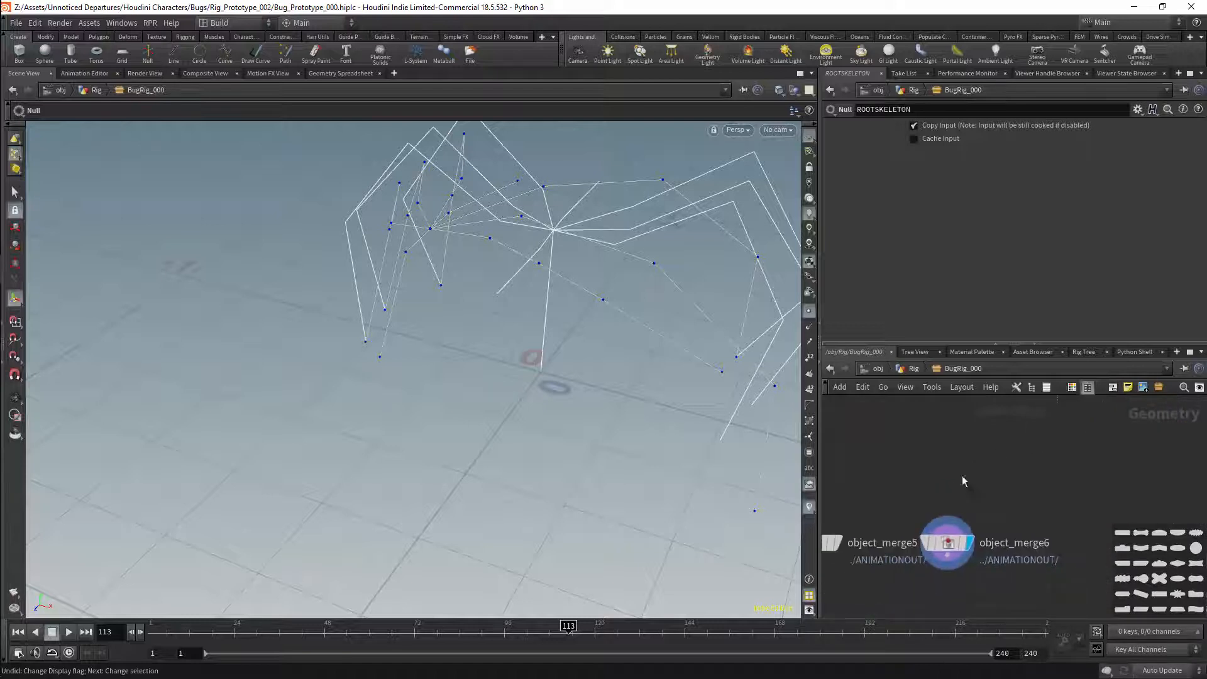
left_click(953, 158)
type("../")
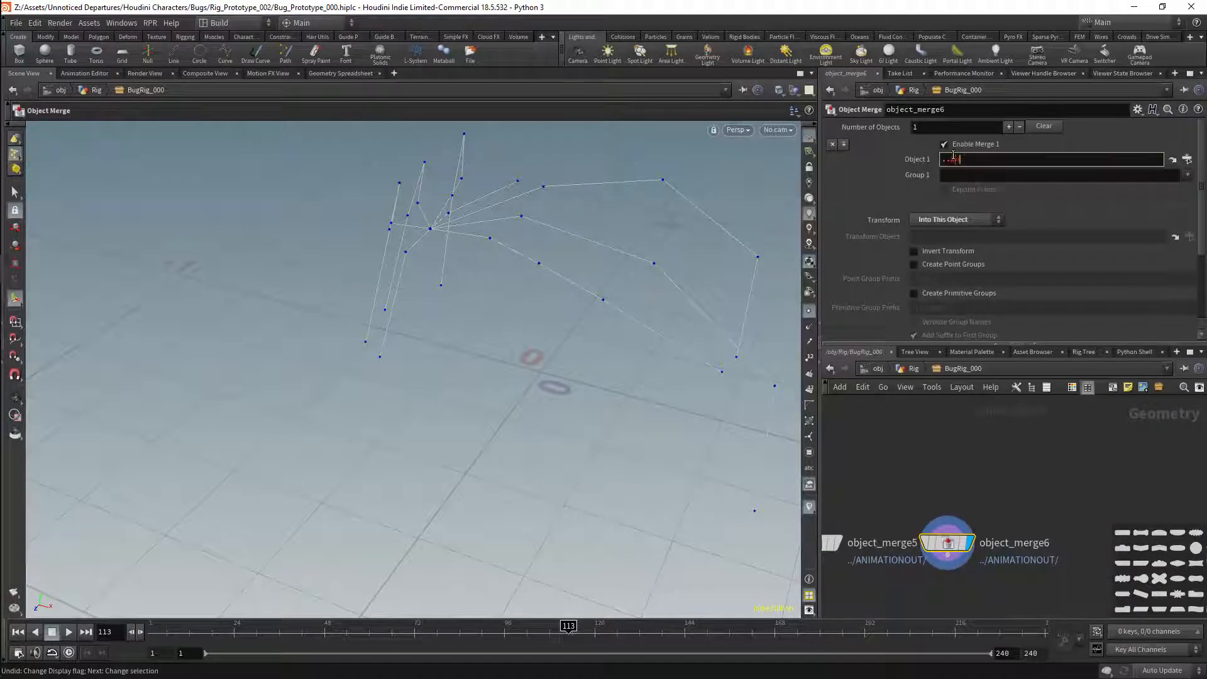
type("ANROOTSKELETON/")
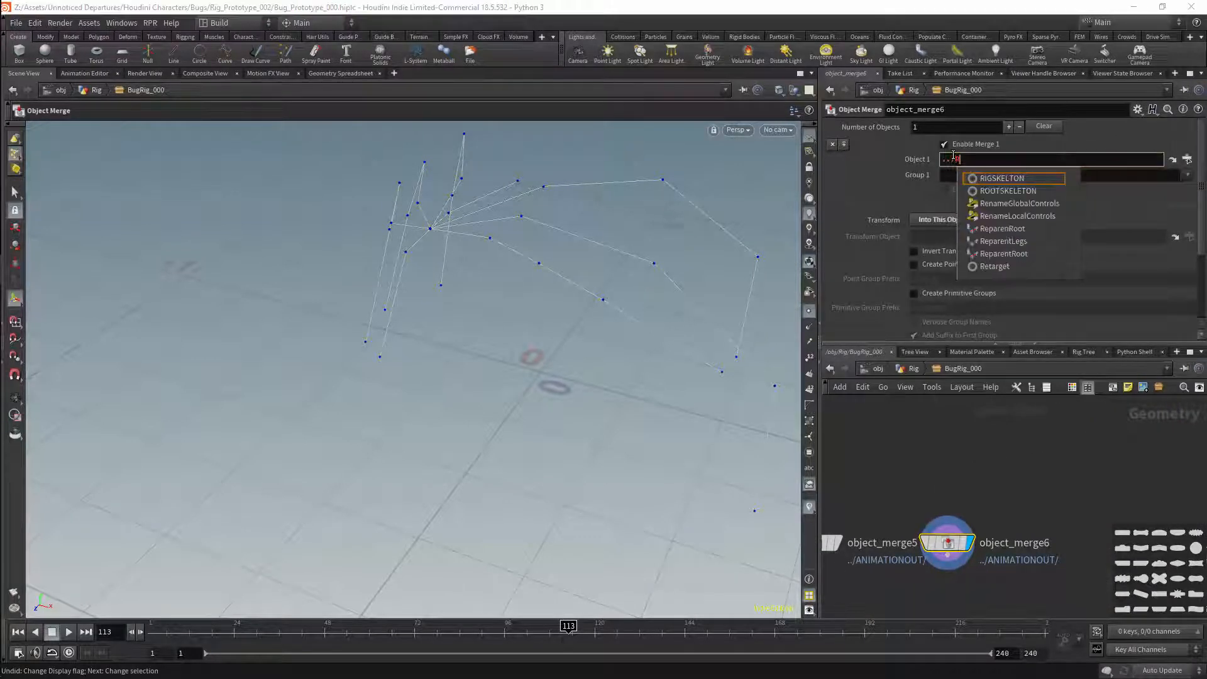
key("Return")
- Combine the ANIMATIONOUT and ROOTSKELETON Object Merge nodes with a displayed Merge node, arranged below them
left_click_drag(840, 507, 964, 568)
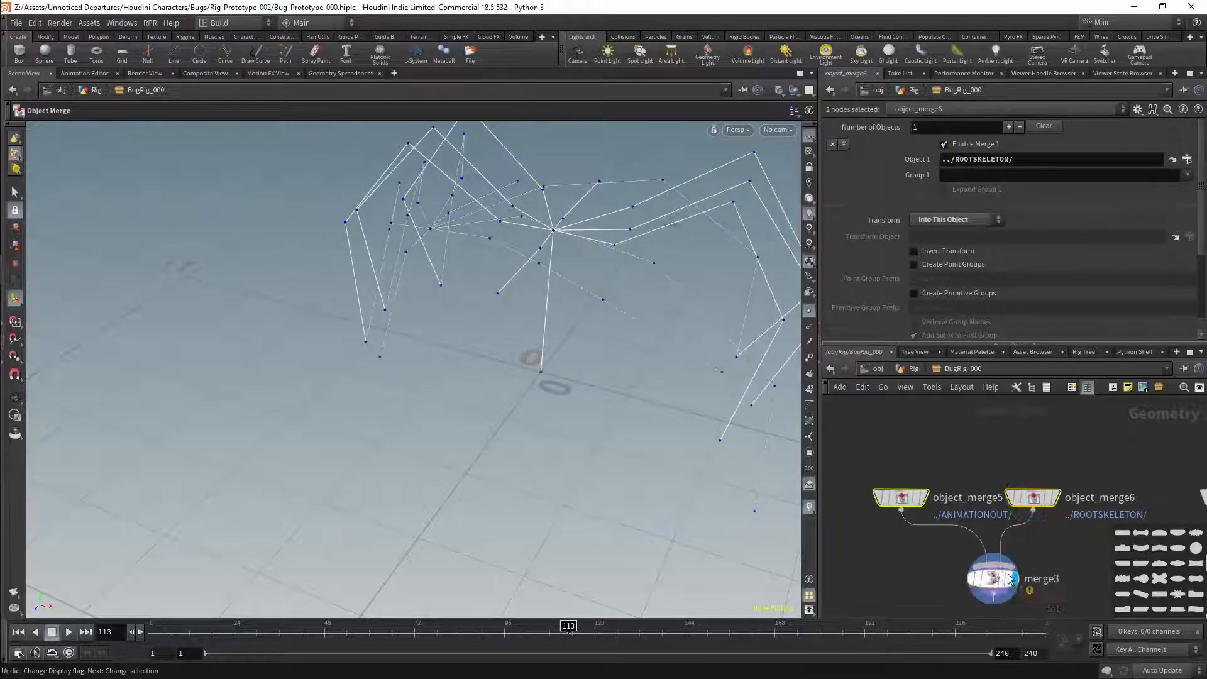
left_click_drag(995, 579, 925, 591)
left_click_drag(1067, 459, 1031, 503)
- Insert a Delete Joints node between the ROOTSKELETON Object Merge and merge3
key("Tab")
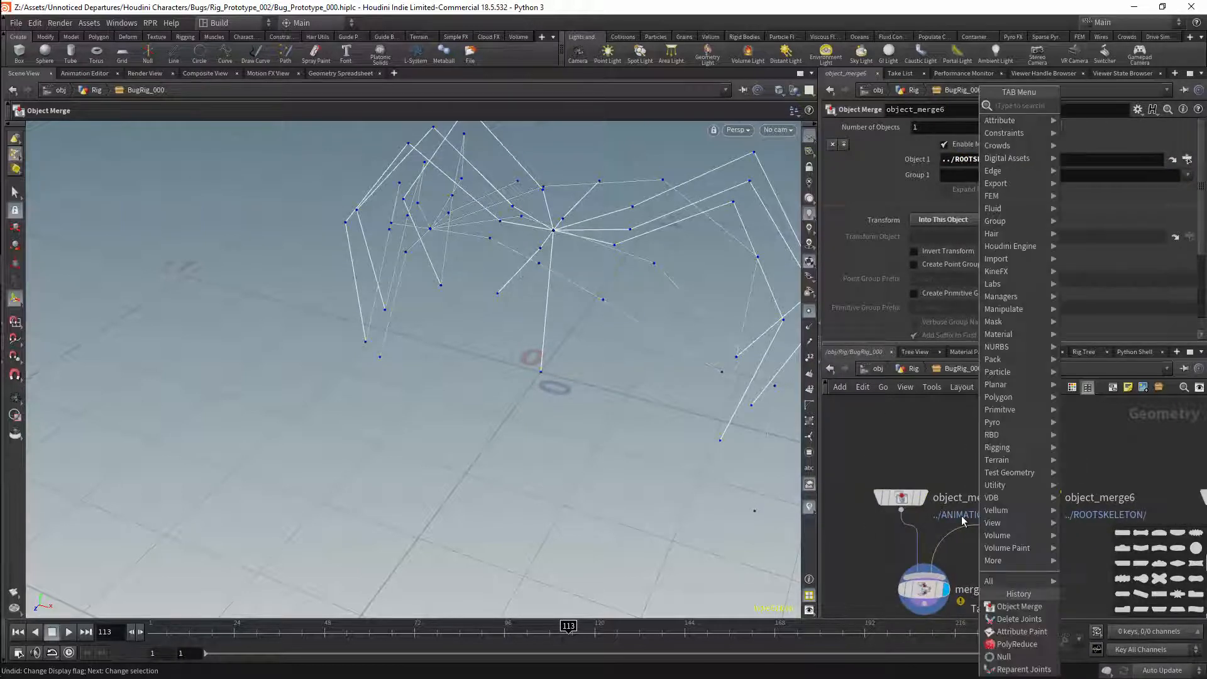
type("del")
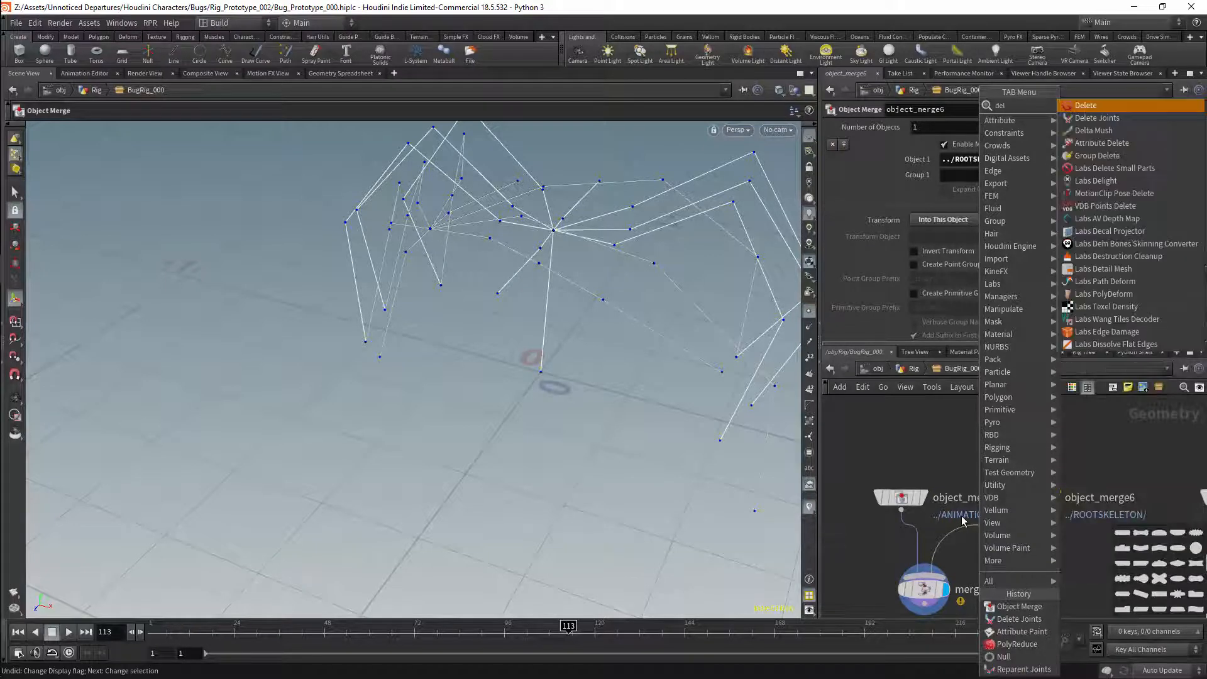
key("Down")
key("Return")
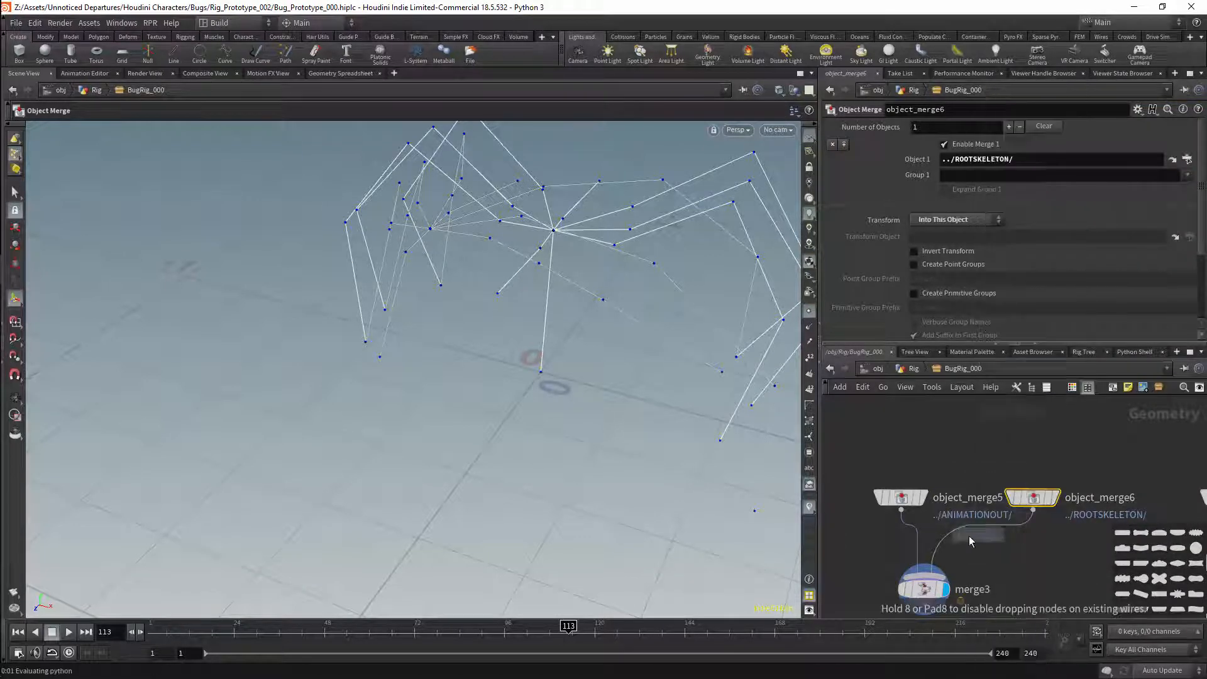
left_click(961, 546)
left_click_drag(964, 539, 1037, 543)
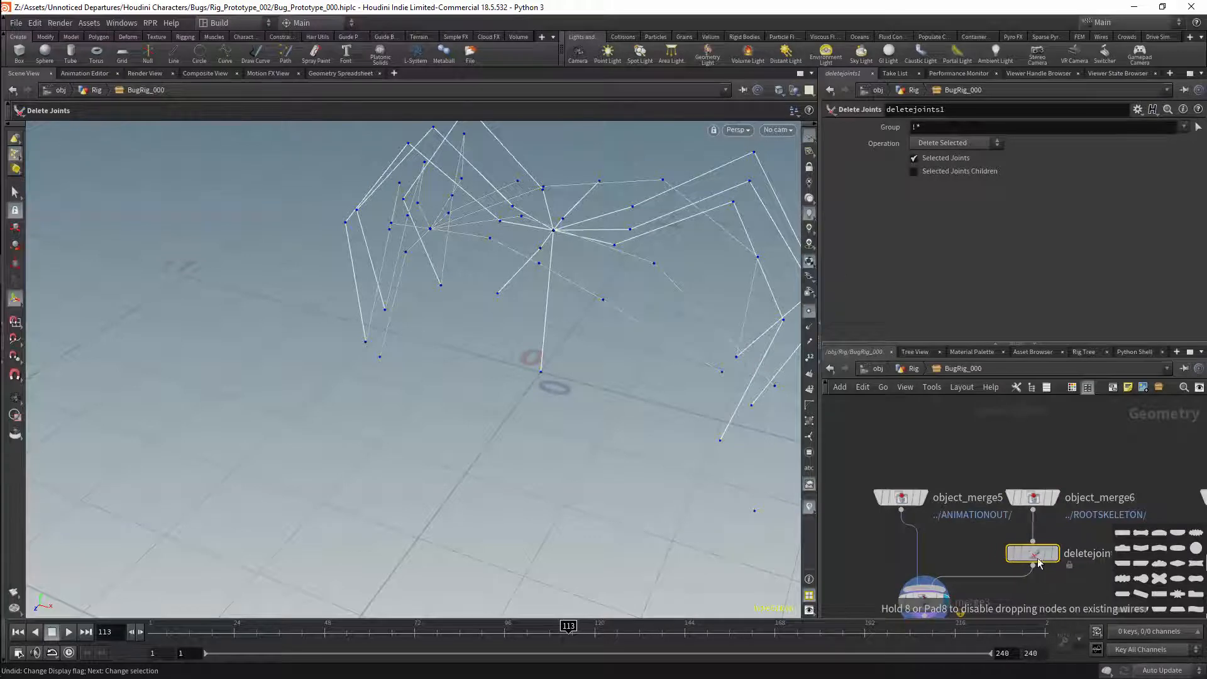
- Set the Delete Joints group to the Root joint and its Operation to Delete Non-Selected
left_click(1198, 129)
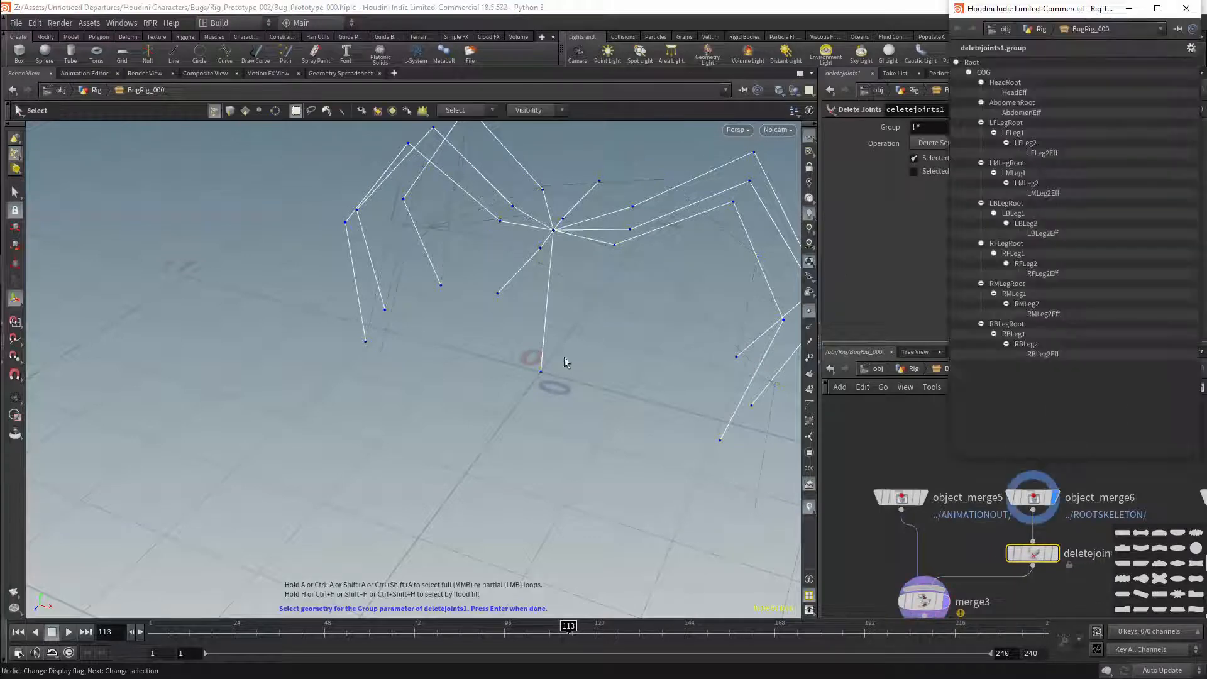
key("Return")
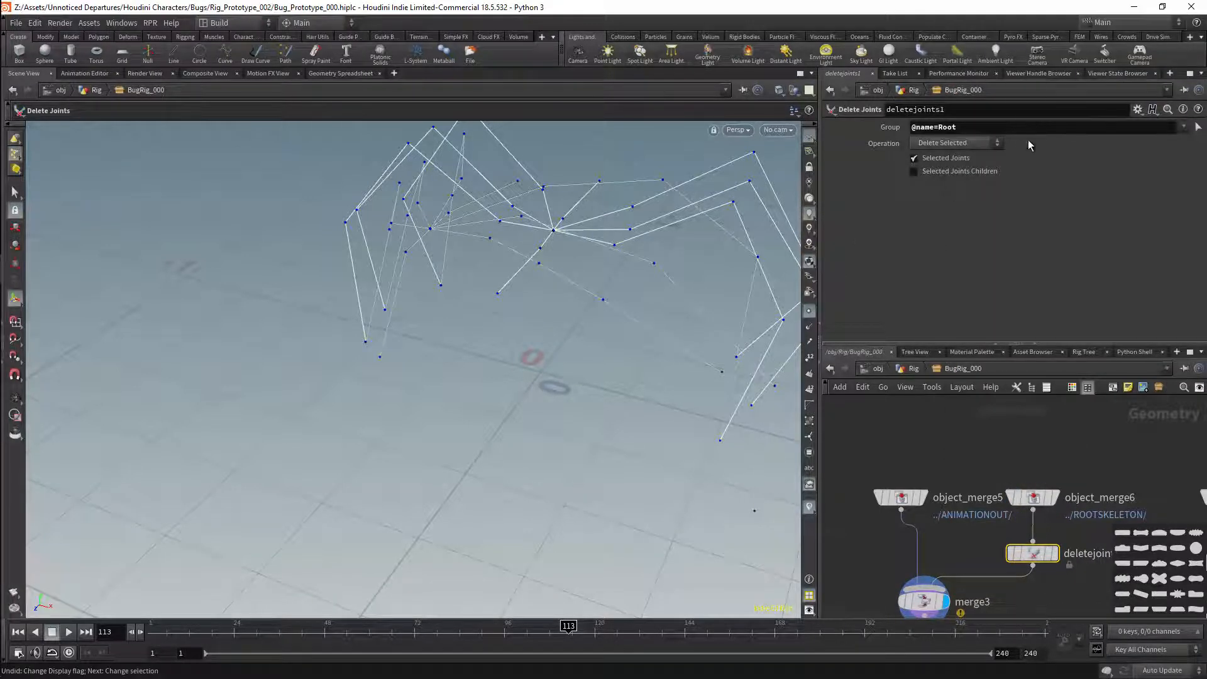
left_click(955, 142)
left_click(962, 170)
scroll(946, 494, "down", 2)
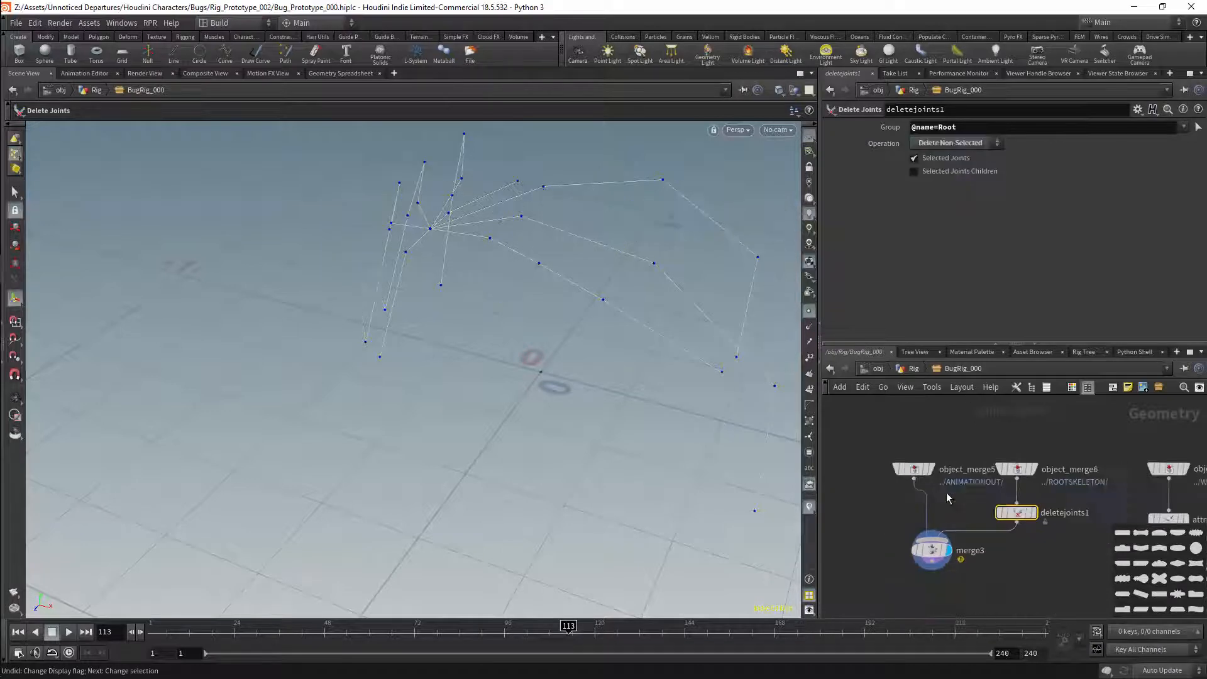
- Add a Rig Attribute VOP below merge3, wire merge3 into its first input and display it
scroll(945, 492, "down", 2)
key("Tab")
type("ri")
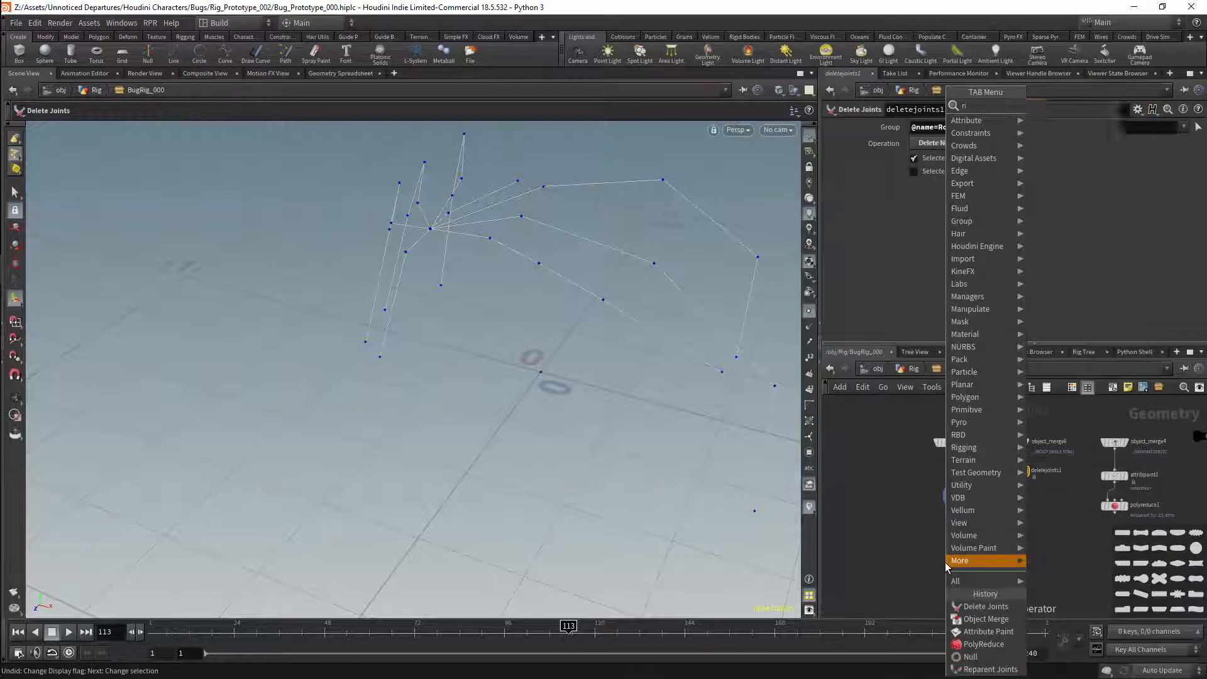
left_click(1069, 108)
left_click(958, 506)
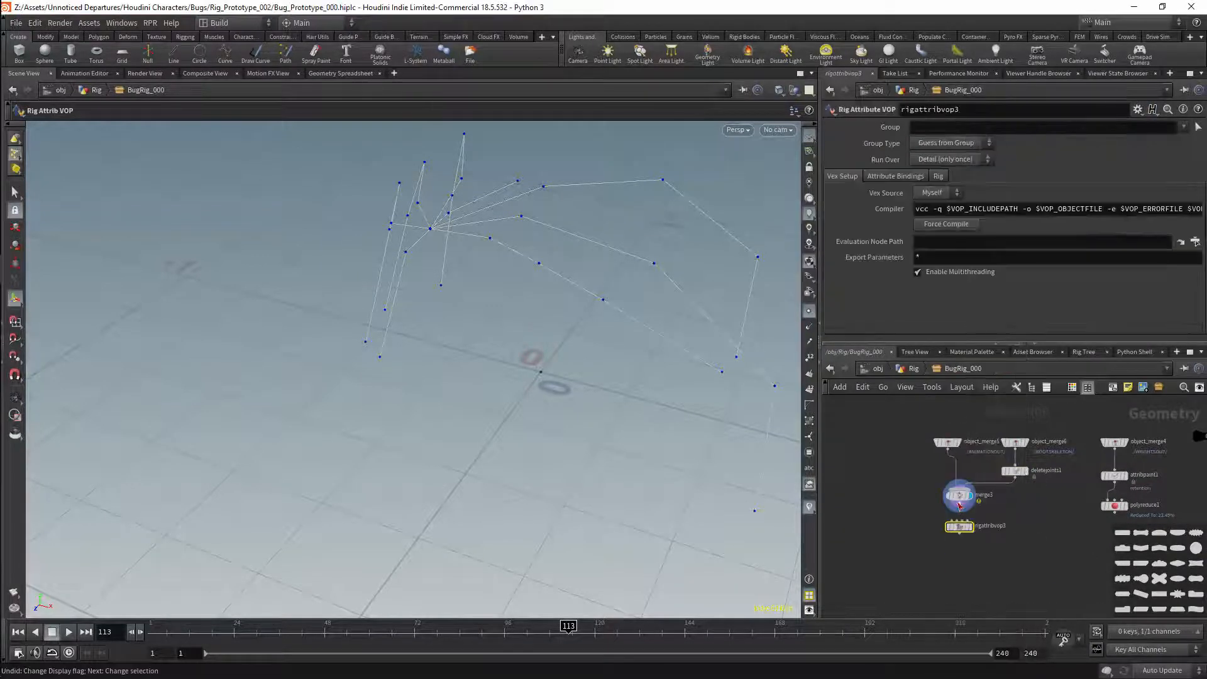
left_click_drag(959, 505, 952, 521)
left_click_drag(960, 527, 959, 533)
left_click(962, 534)
- Go inside the new Rig Attribute VOP and add a Set Point Transform node
double_click(961, 528)
key("Tab")
type("set")
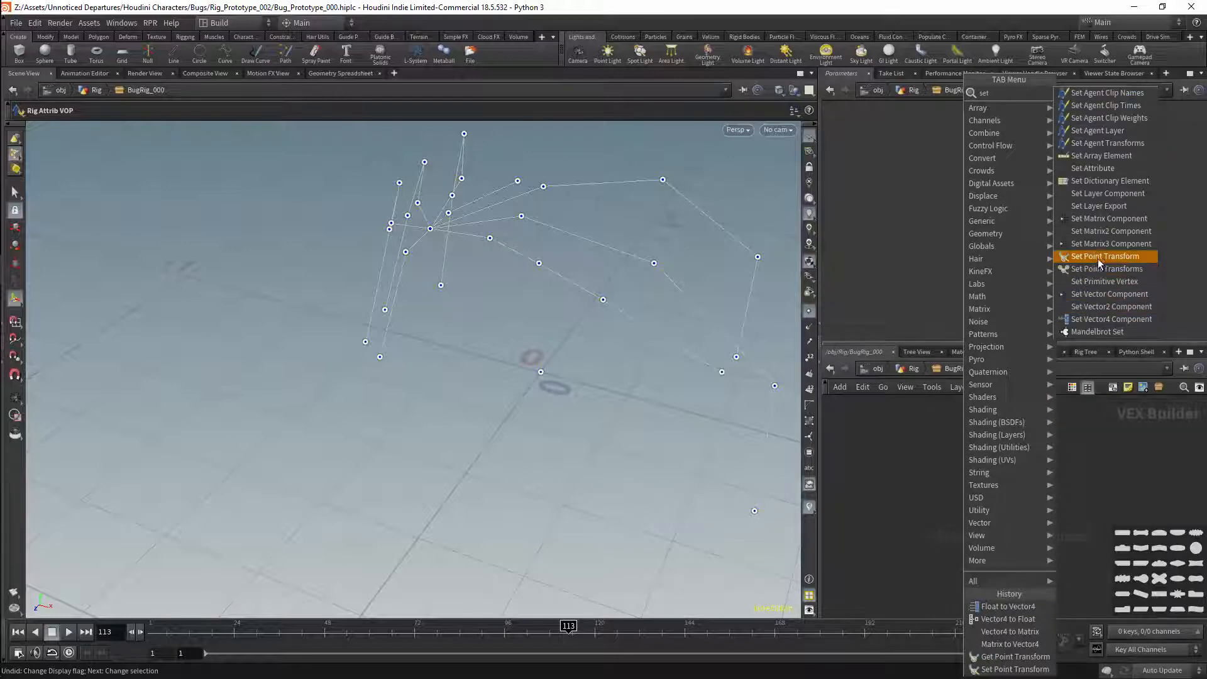
left_click(1081, 263)
left_click(1031, 465)
- Add a Get Point Transform using By Name with Point Name Root, and wire its point number into Set Point Transform's pt input
key("Tab")
mouse_move(1006, 481)
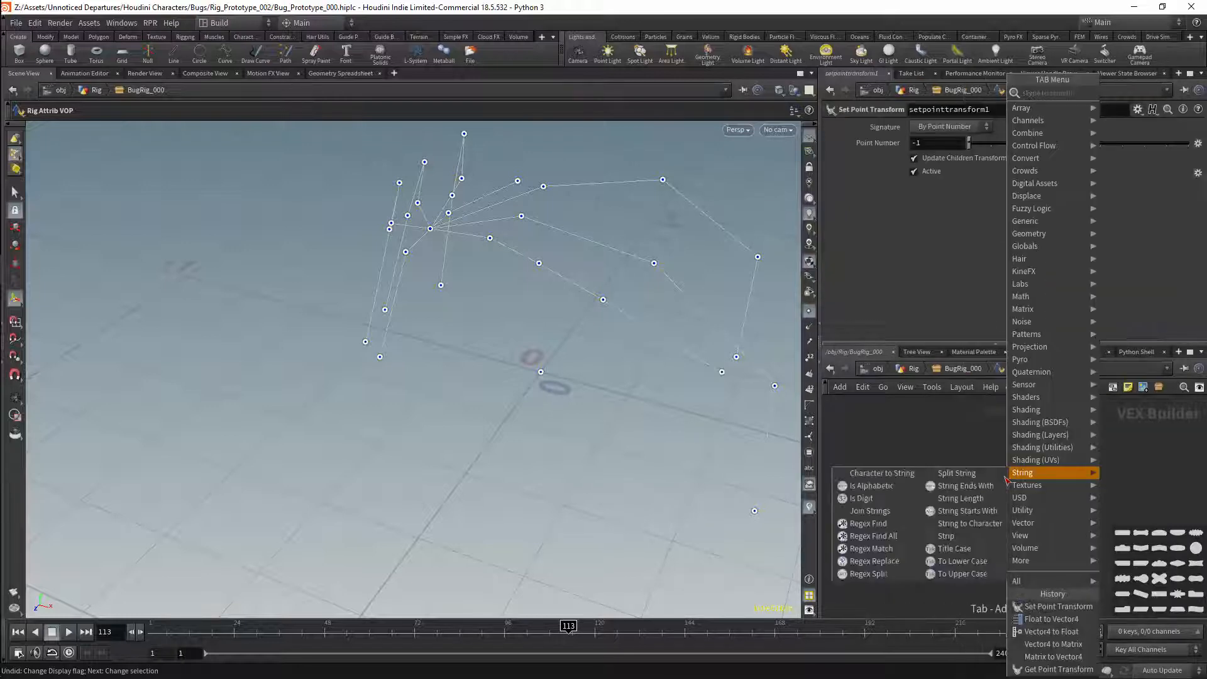
type("get")
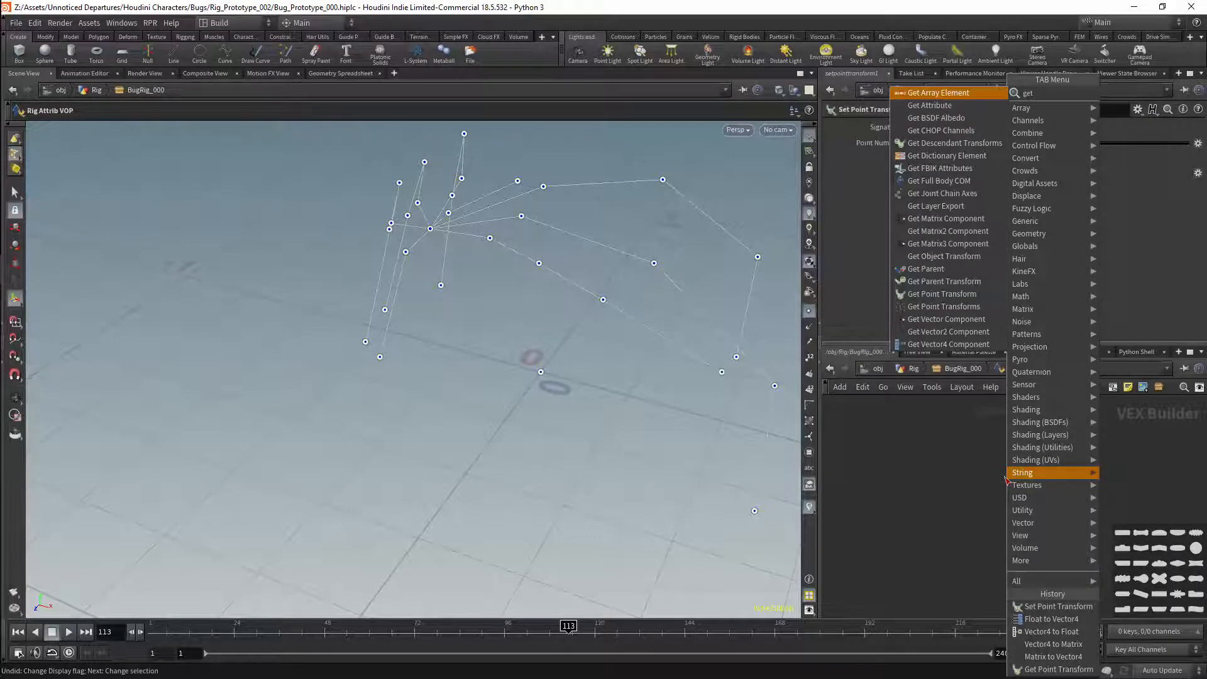
left_click(942, 294)
left_click(881, 479)
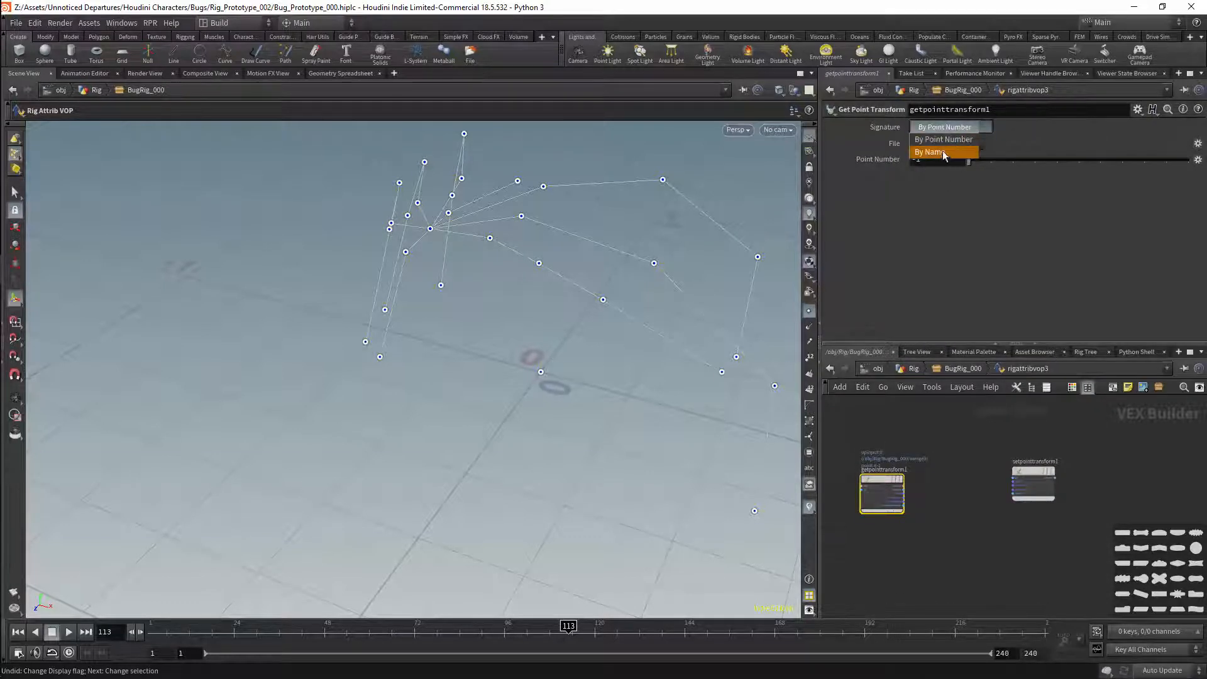
left_click(941, 152)
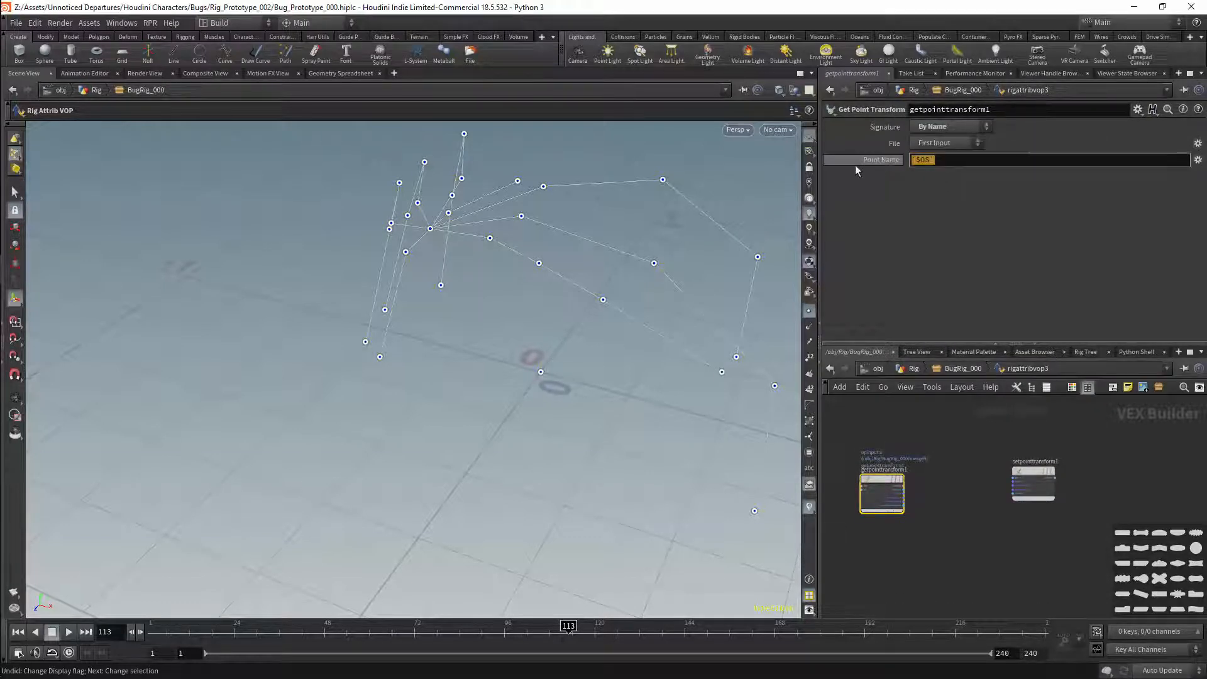
type("Root")
key("Return")
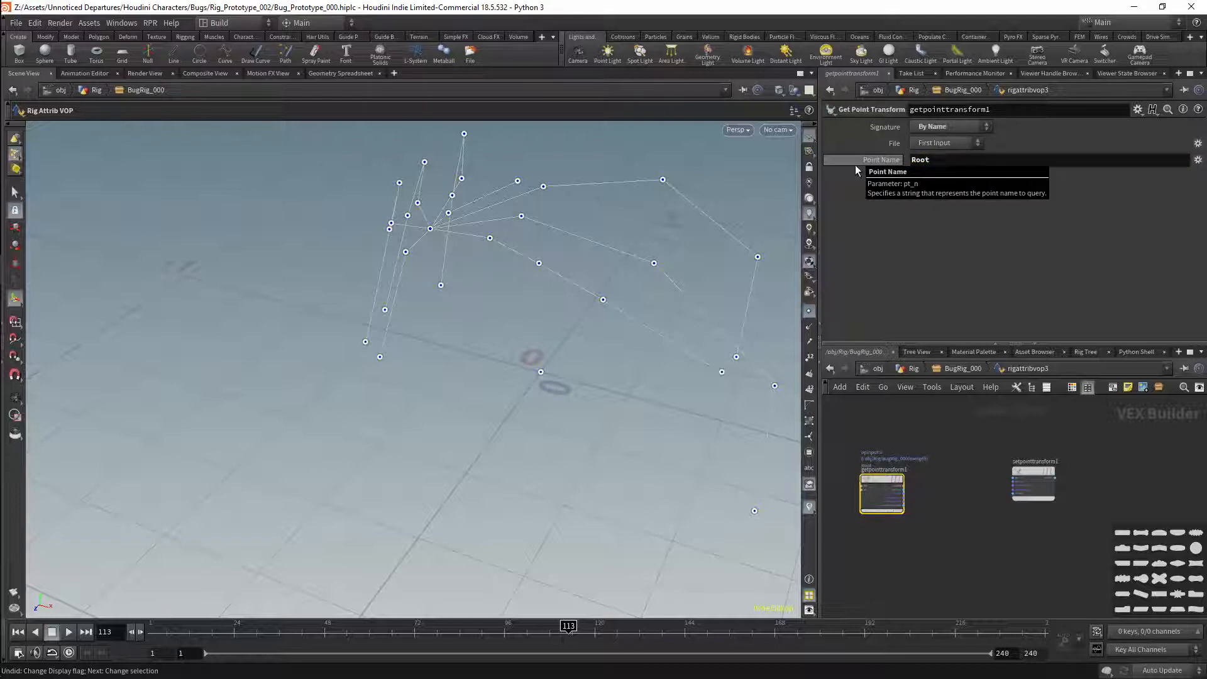
left_click(906, 490)
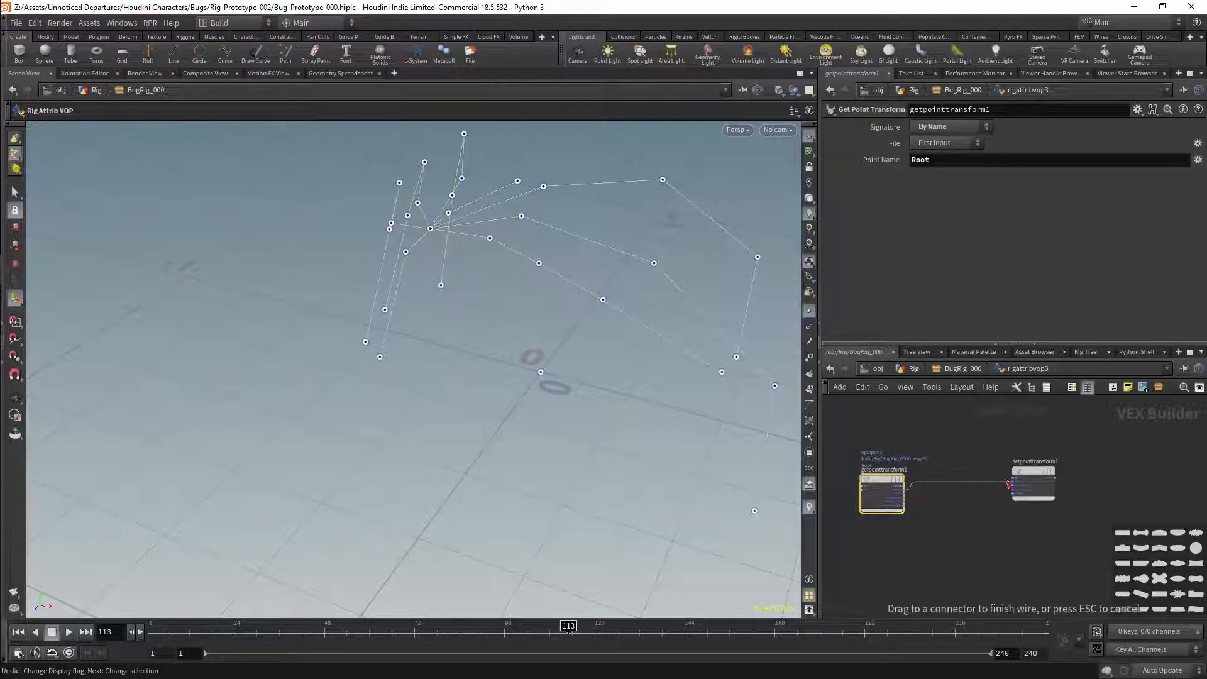
left_click_drag(1006, 481, 1013, 478)
- Duplicate the Get Point Transform, set its Point Name to COG, and wire its xform output into Set Point Transform's xform input
left_click_drag(880, 480, 888, 512)
left_click(946, 159)
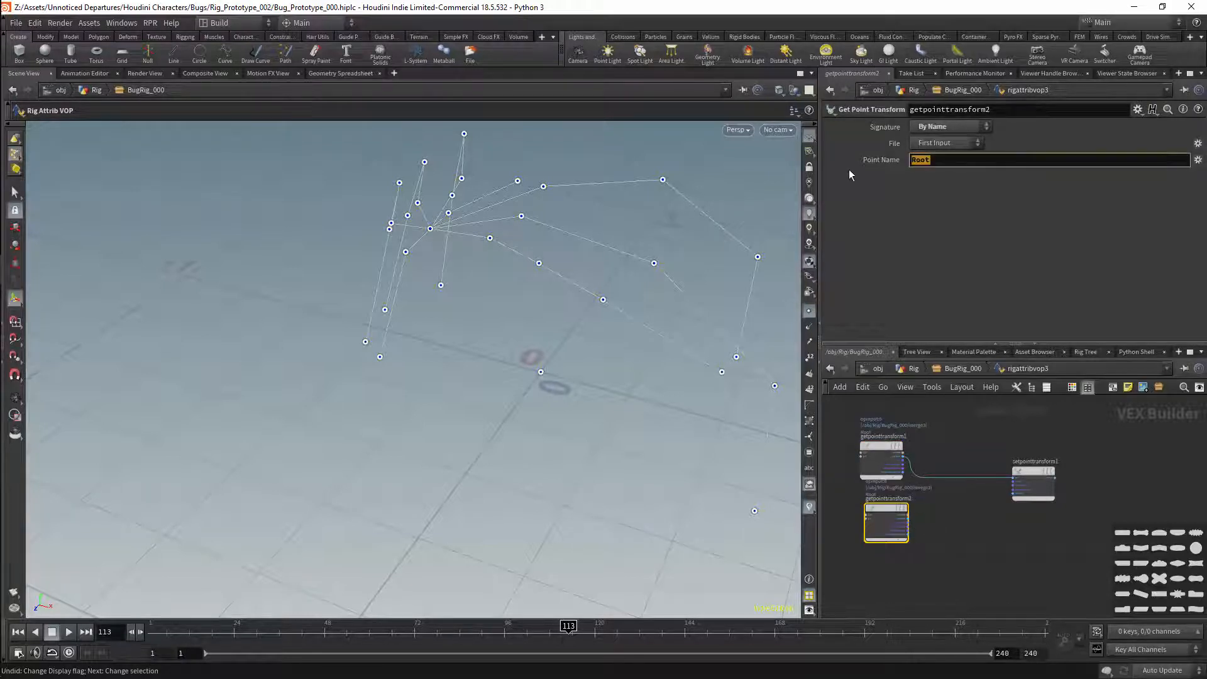
type("COG")
key("Return")
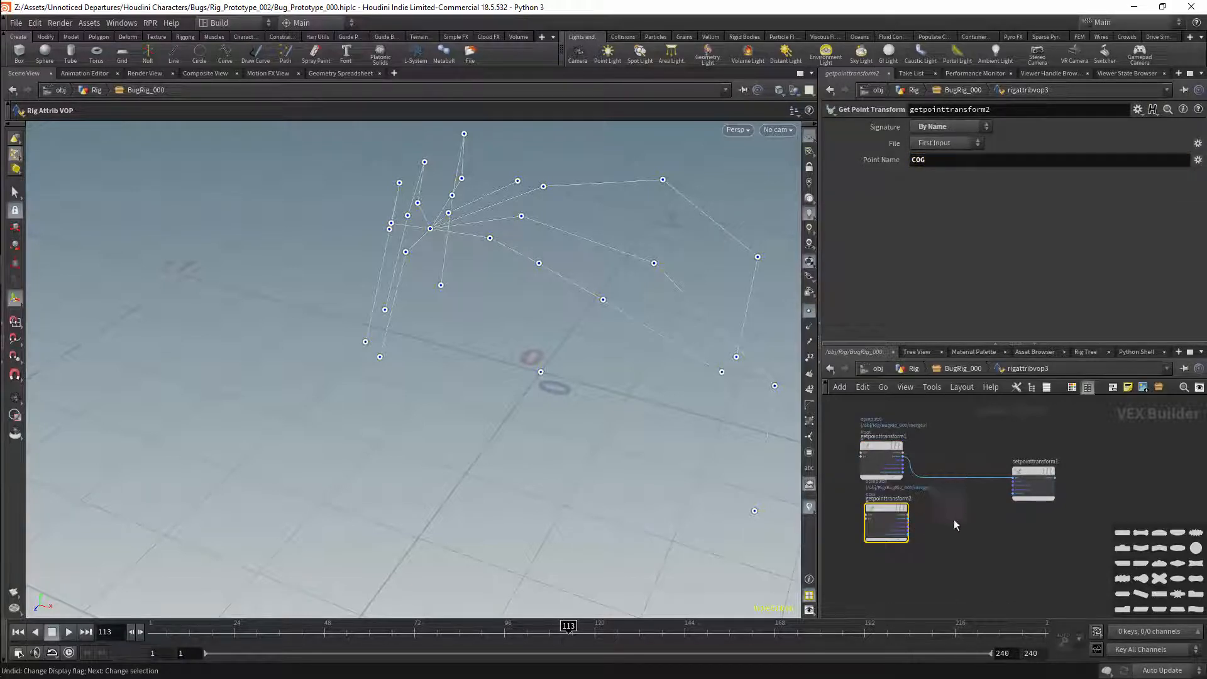
left_click_drag(910, 522, 1013, 482)
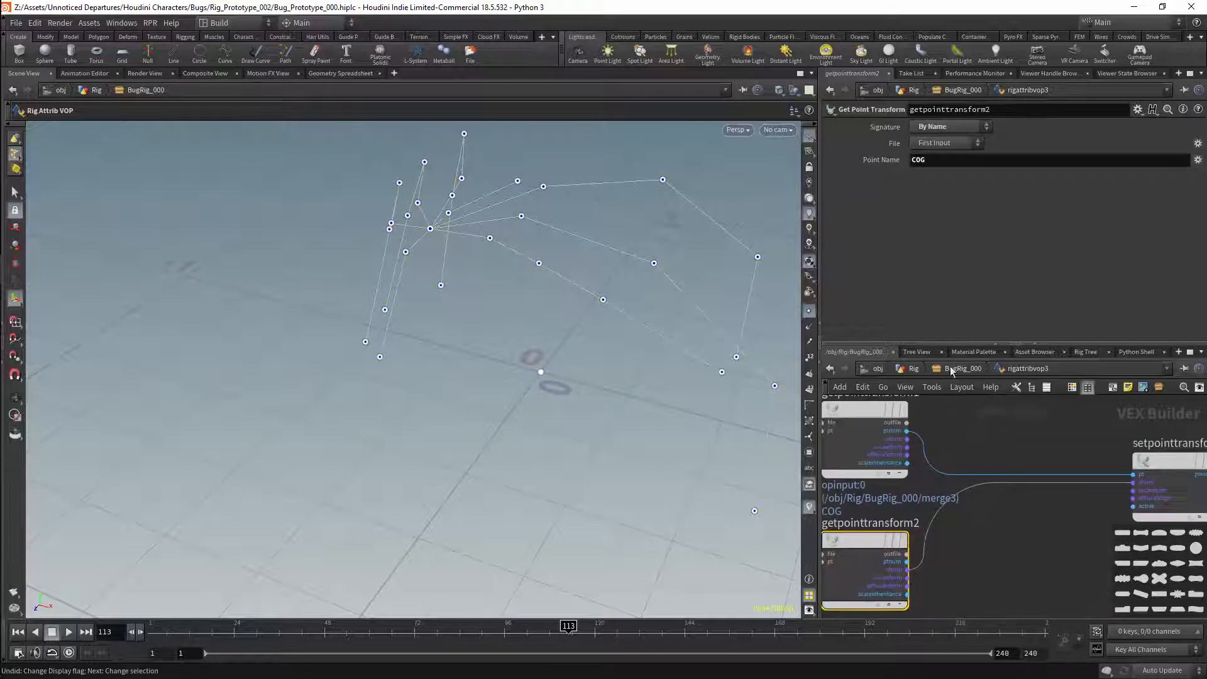
- Append a displayed Null after rigattribvop3 in BugRig_000 and turn on the name visualizer to label the joints
key("u")
key("Tab")
type("null")
key("Return")
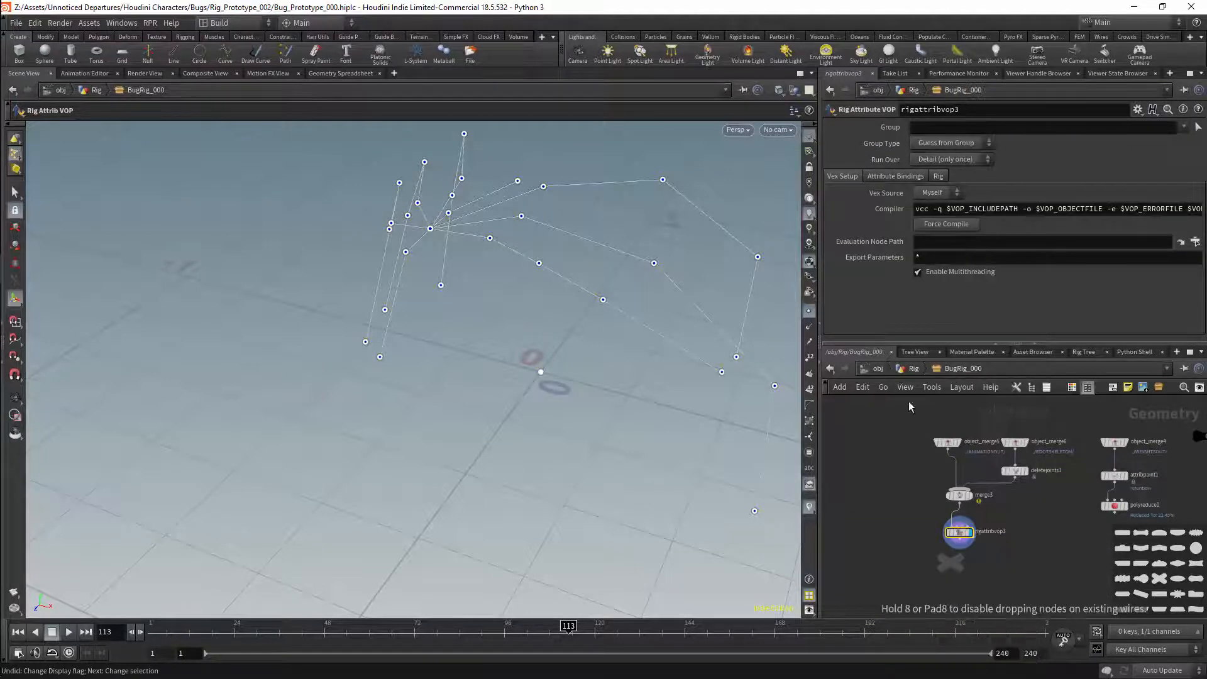
left_click(955, 562)
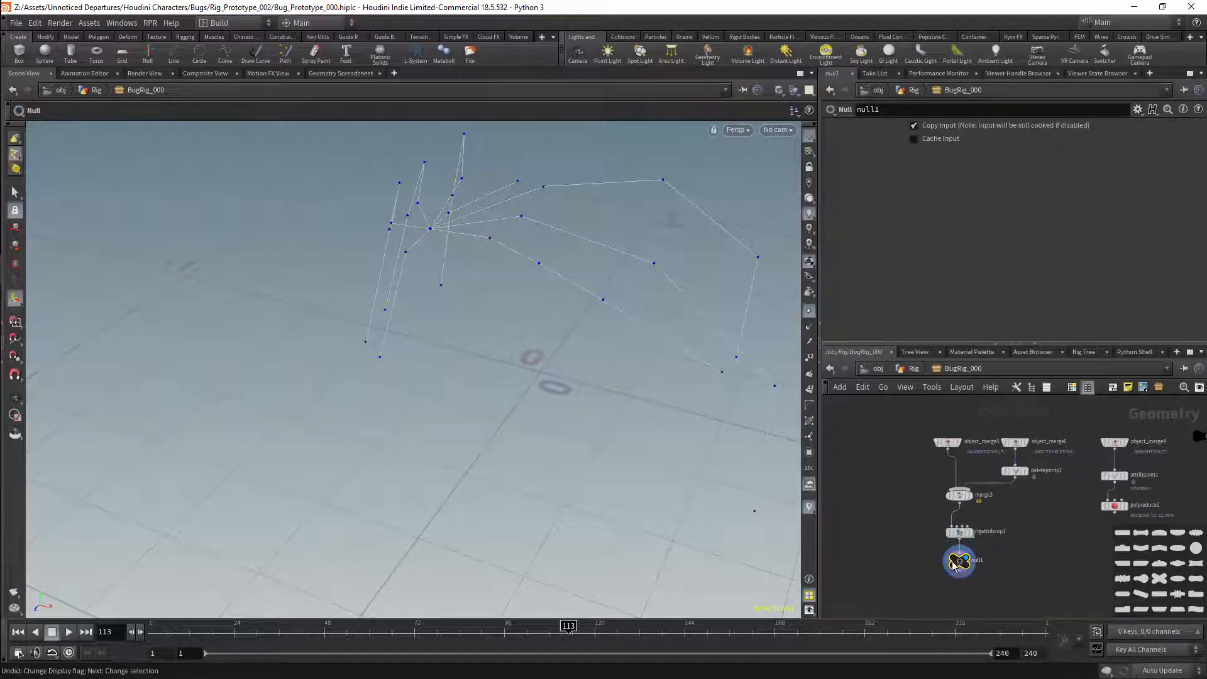
left_click(809, 507)
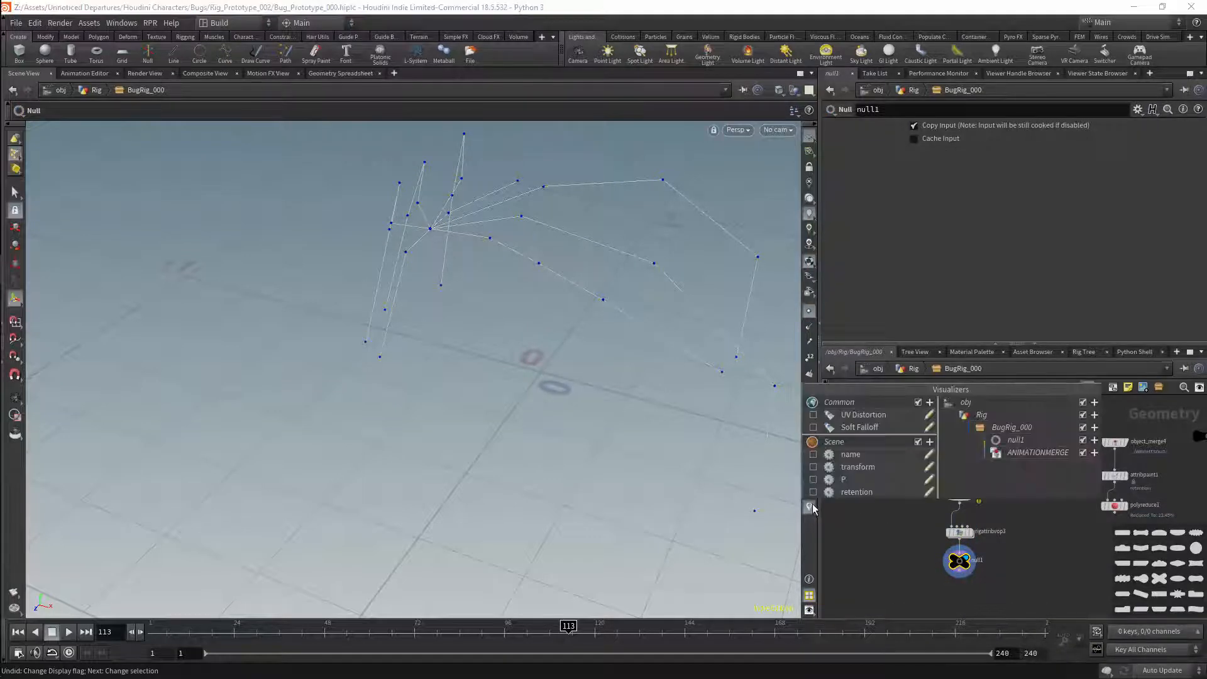
left_click(813, 454)
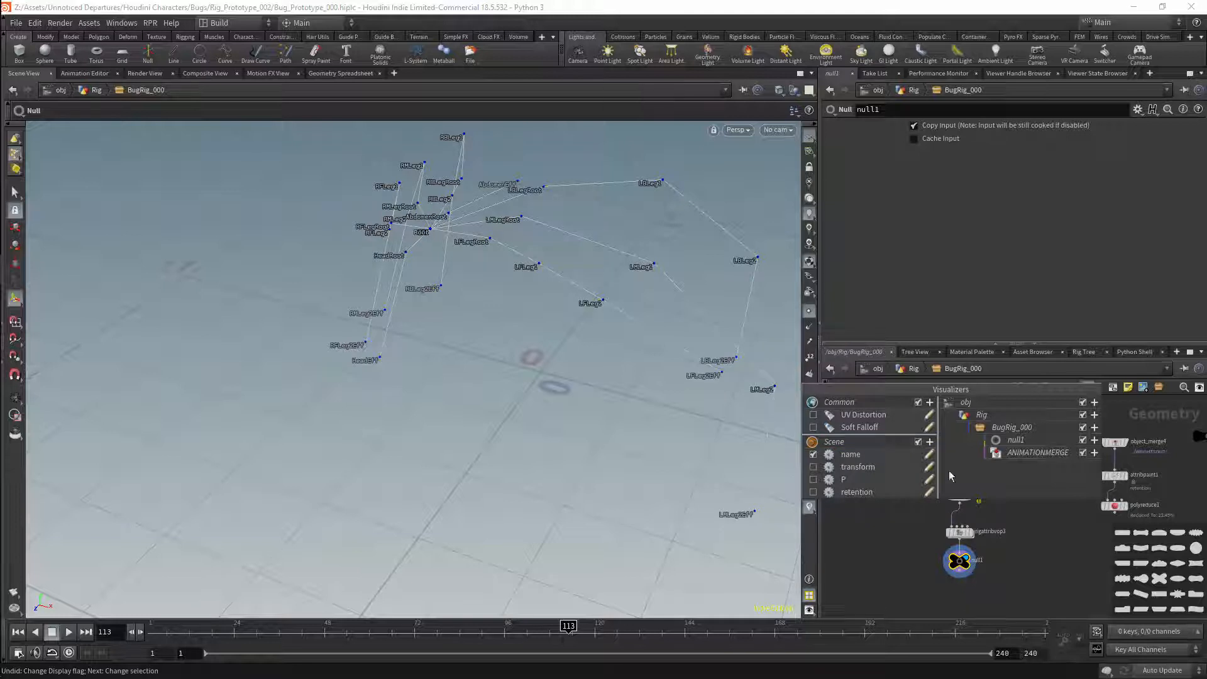
- Go inside rigattribvop3 and add a Vector4 to Matrix node below Set Point Transform
double_click(959, 533)
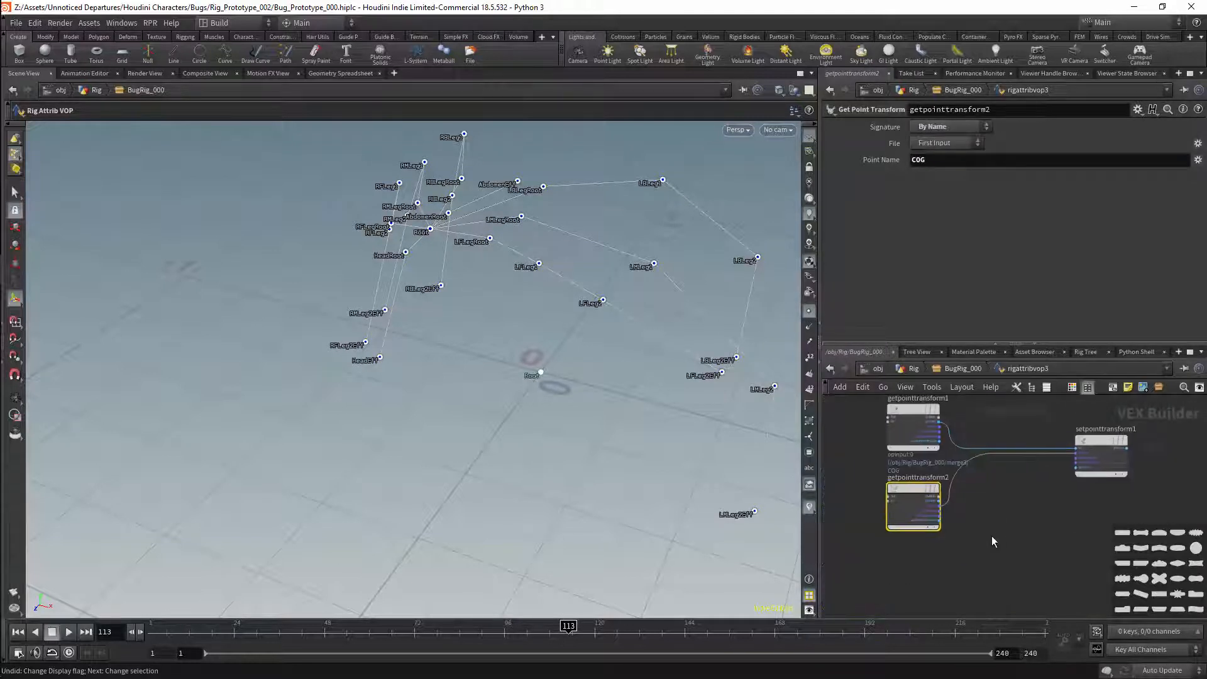
key("Tab")
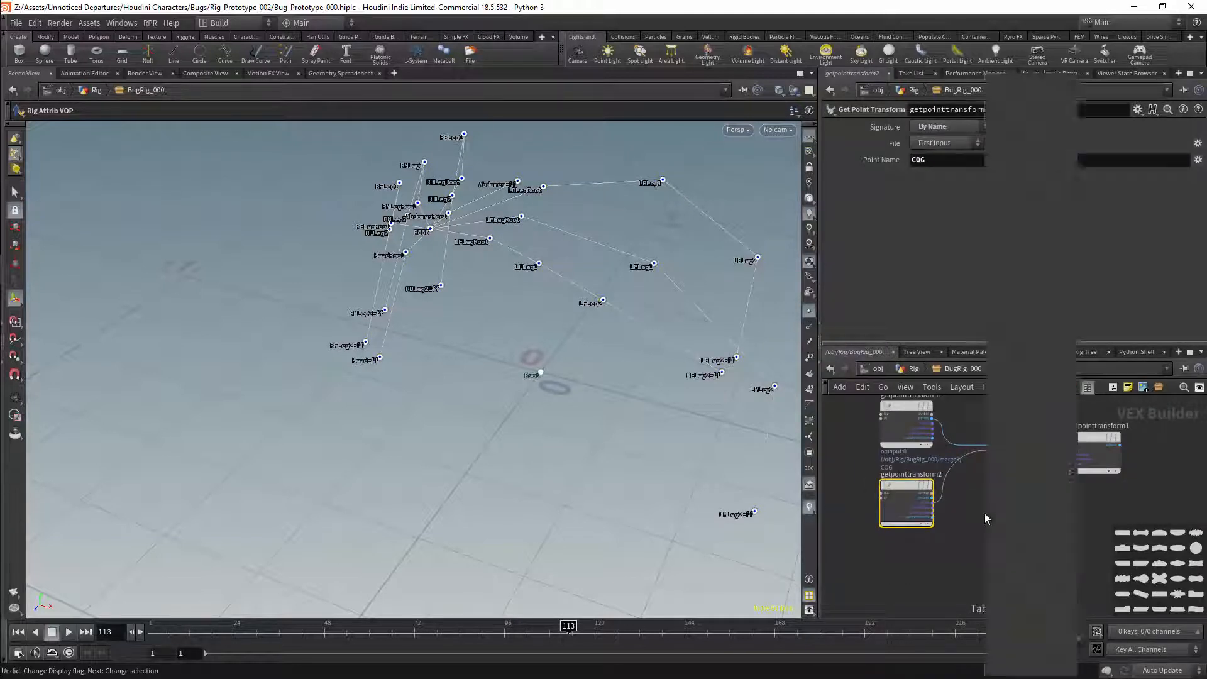
type("ve")
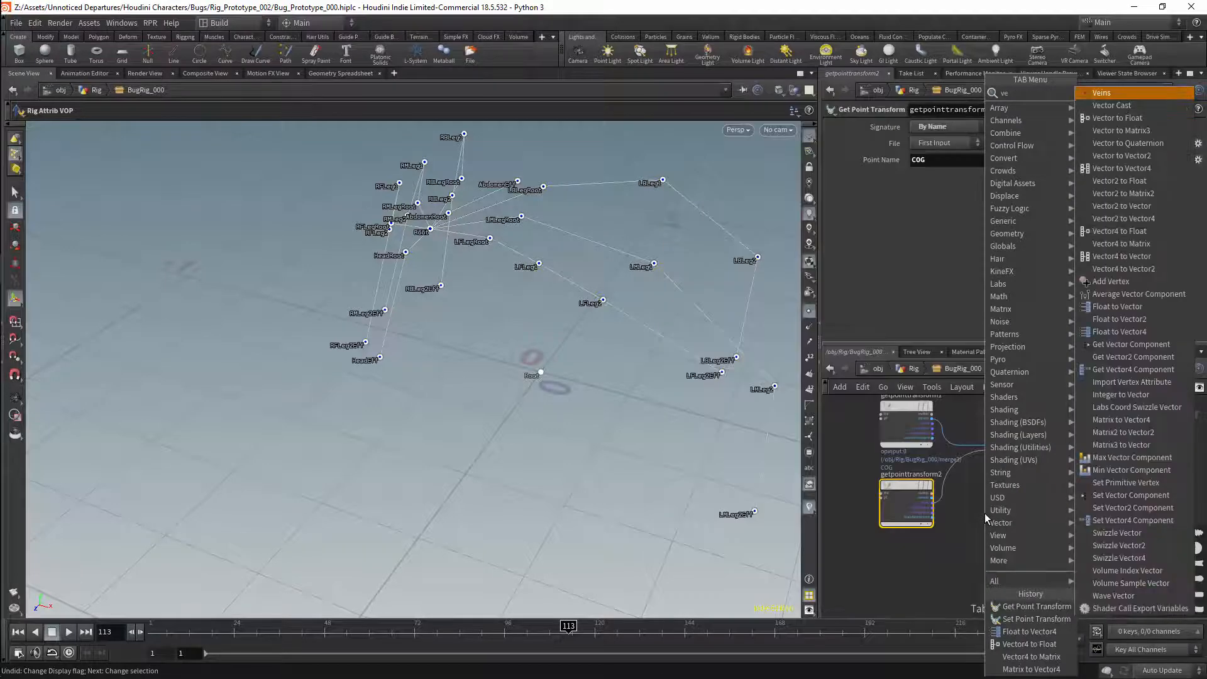
type("ct4")
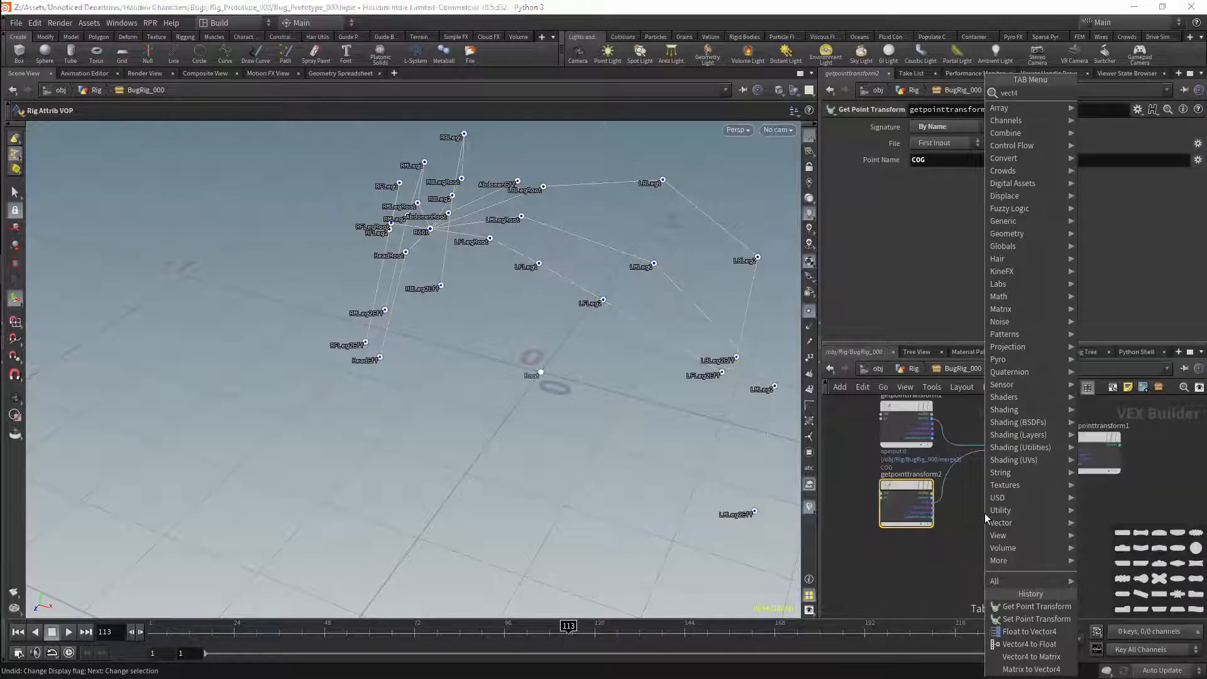
type("tom")
key("Return")
left_click(1031, 509)
- Add a Matrix to Vector4 node fed by the COG xform, and wire Vector4 to Matrix's output into Set Point Transform's xform
key("Tab")
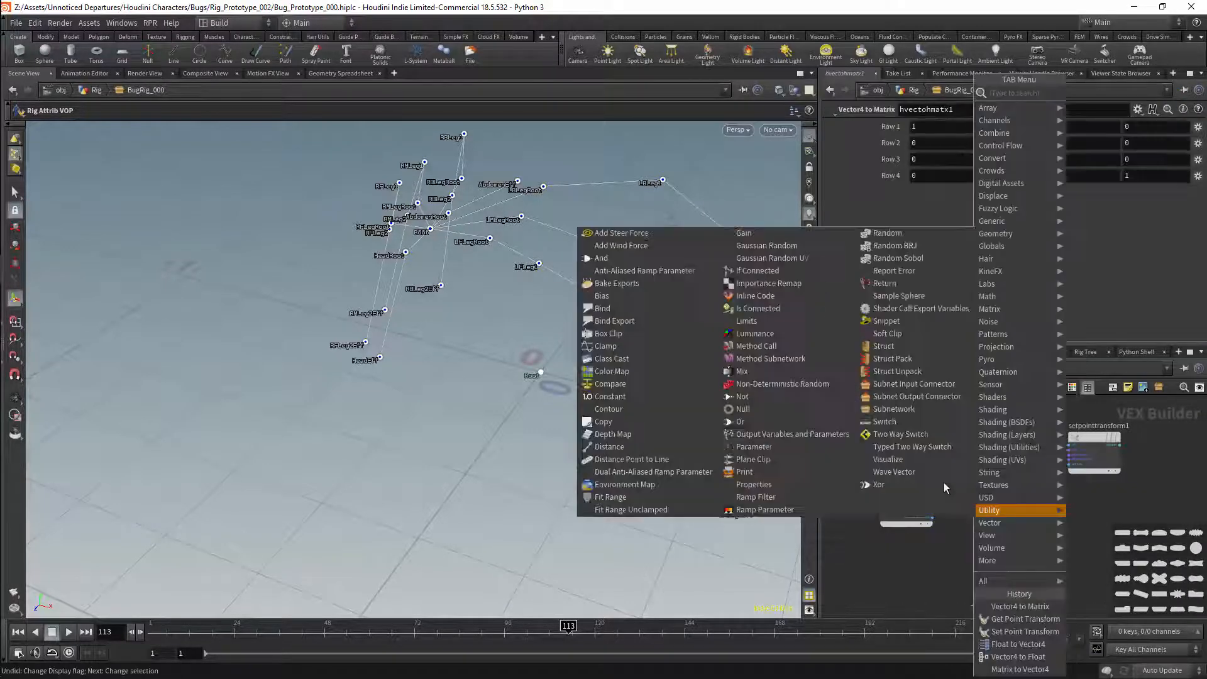
type("mattov")
key("Return")
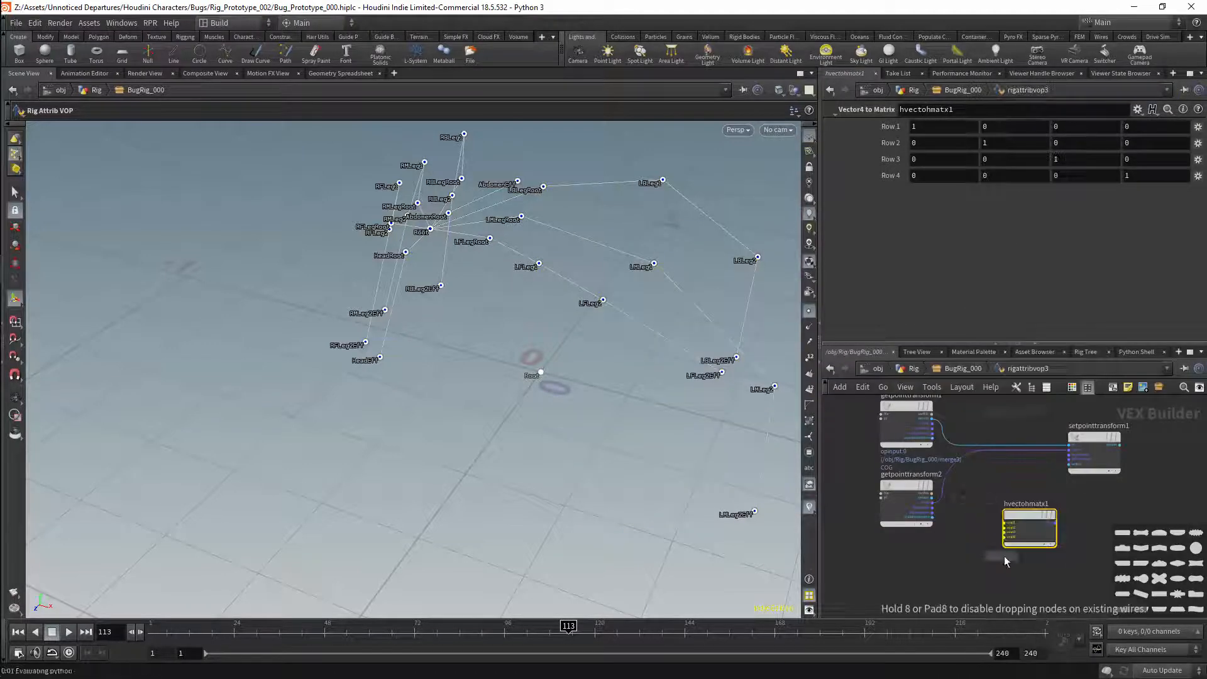
left_click(975, 508)
scroll(1029, 485, "up", 3)
left_click_drag(1037, 529, 1065, 518)
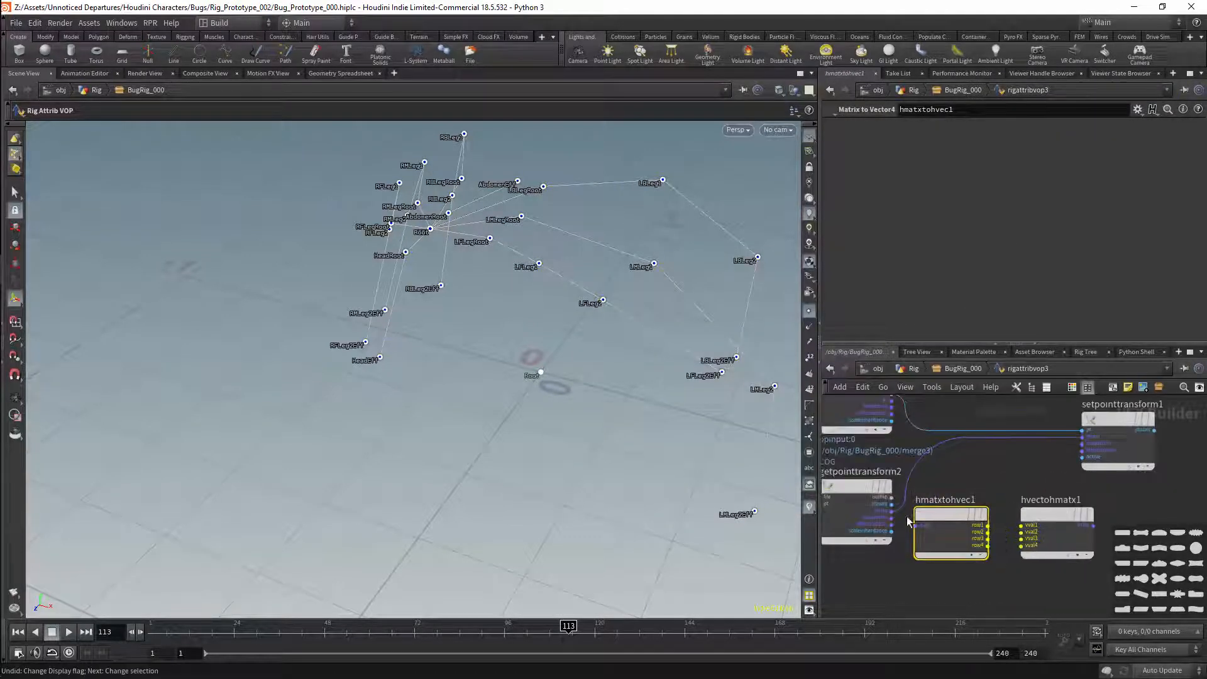
left_click_drag(892, 511, 917, 526)
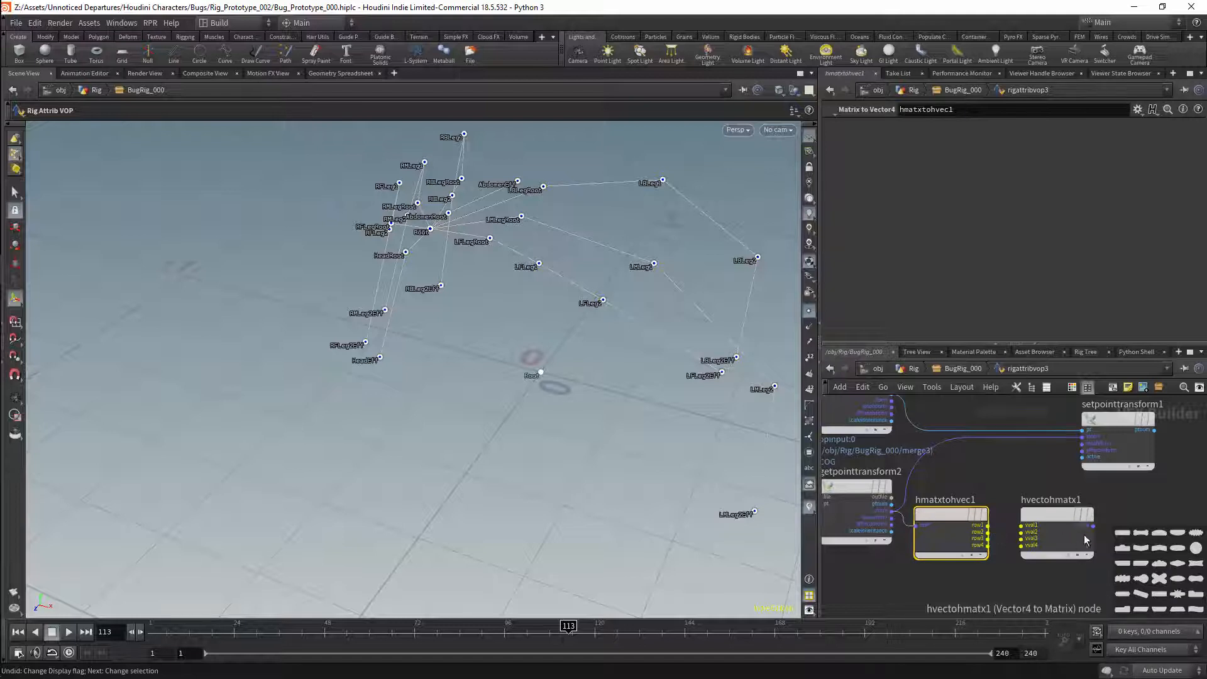
left_click_drag(1095, 530, 1082, 436)
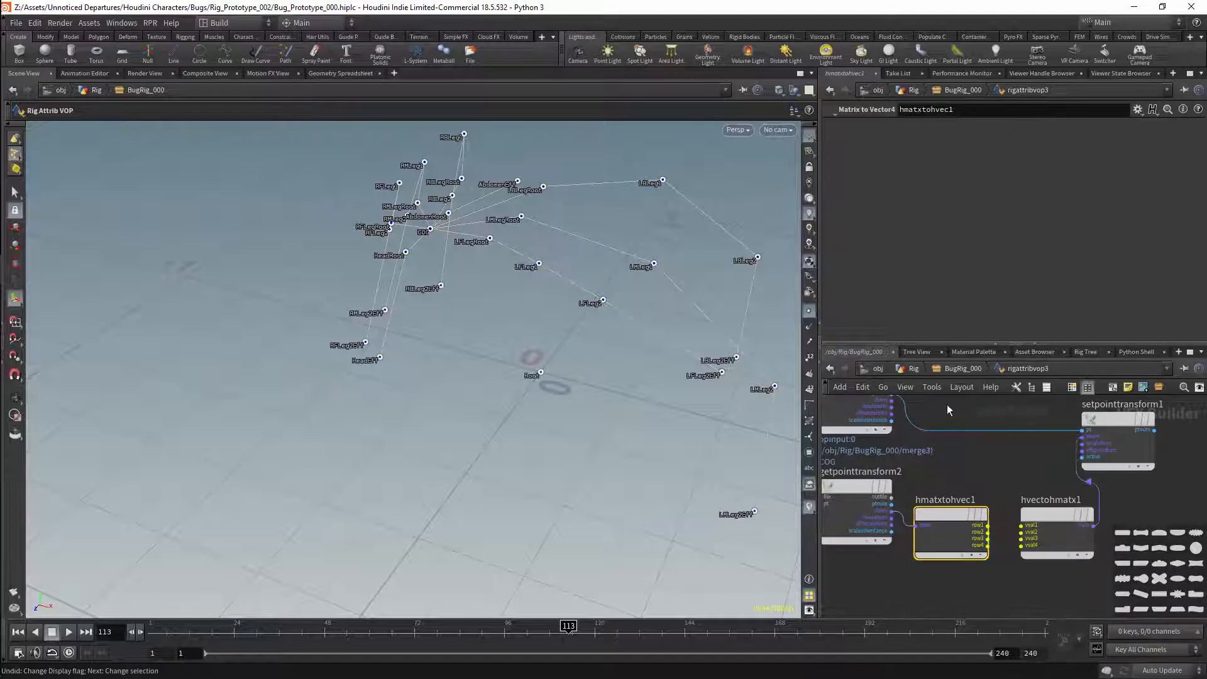
- Duplicate the Matrix to Vector4 node so that one copy takes Root's xform and the other takes COG's xform
middle_click_drag(898, 408, 886, 439)
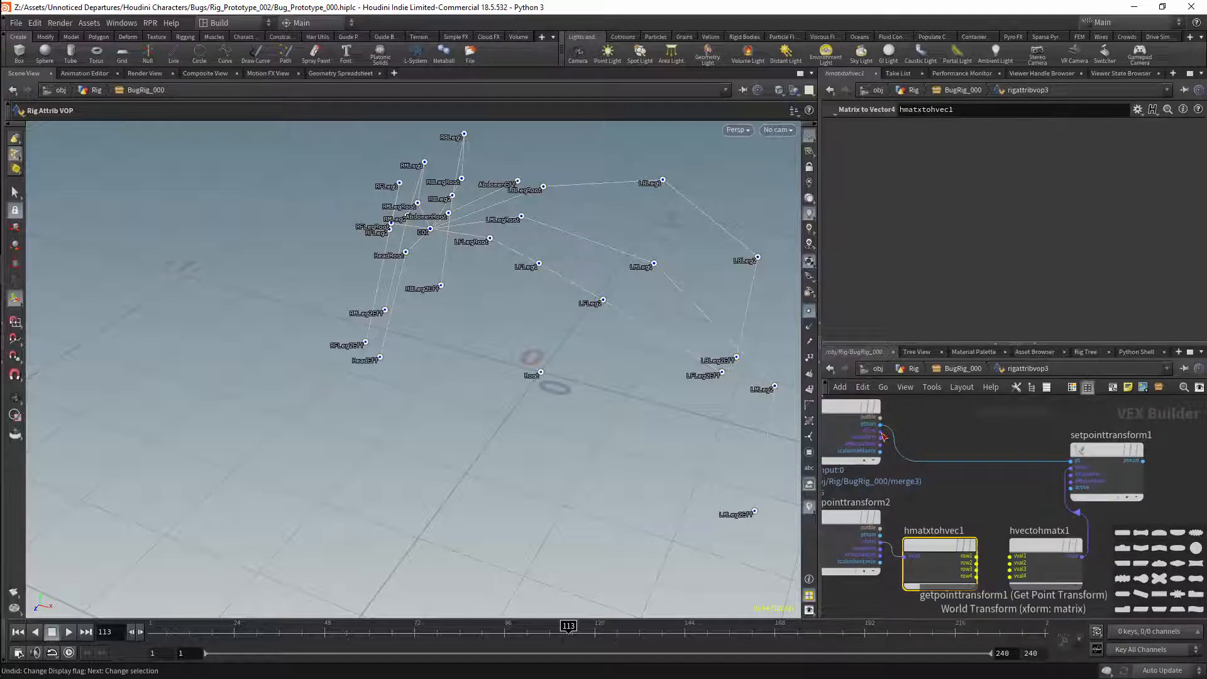
left_click_drag(882, 434, 941, 582)
left_click(942, 543)
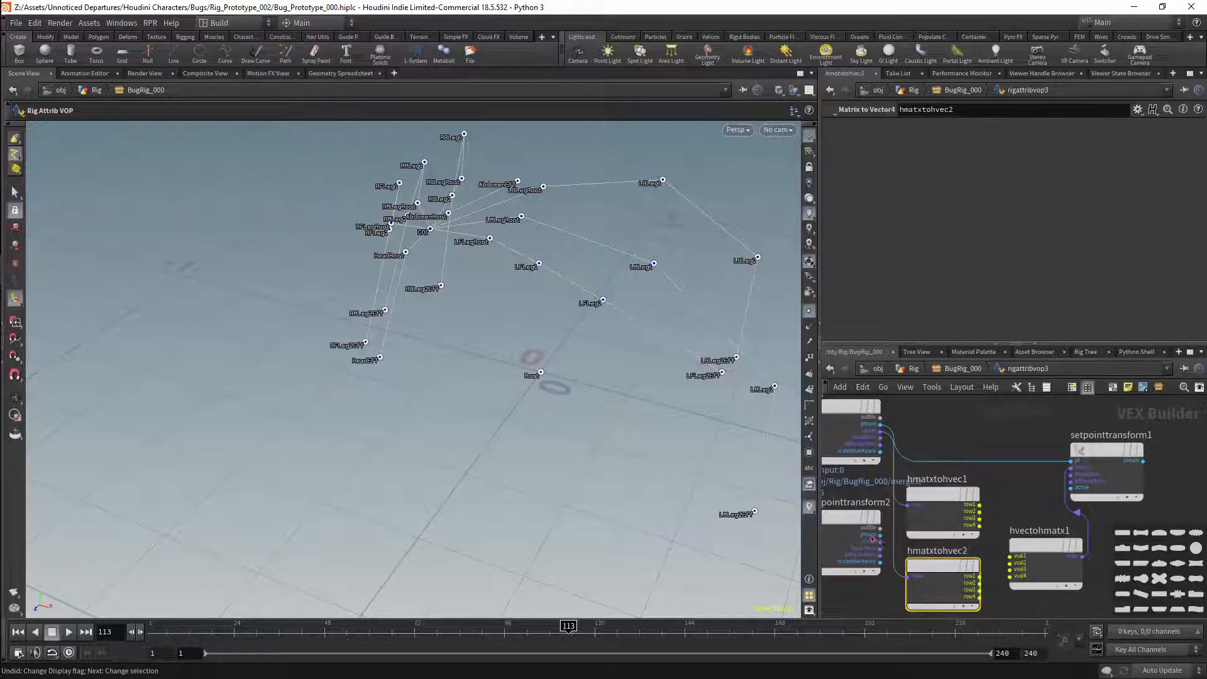
- Wire Root's row1, row2 and row3 into Vector4 to Matrix's first three inputs, and COG's row4 into vval4
mouse_move(963, 500)
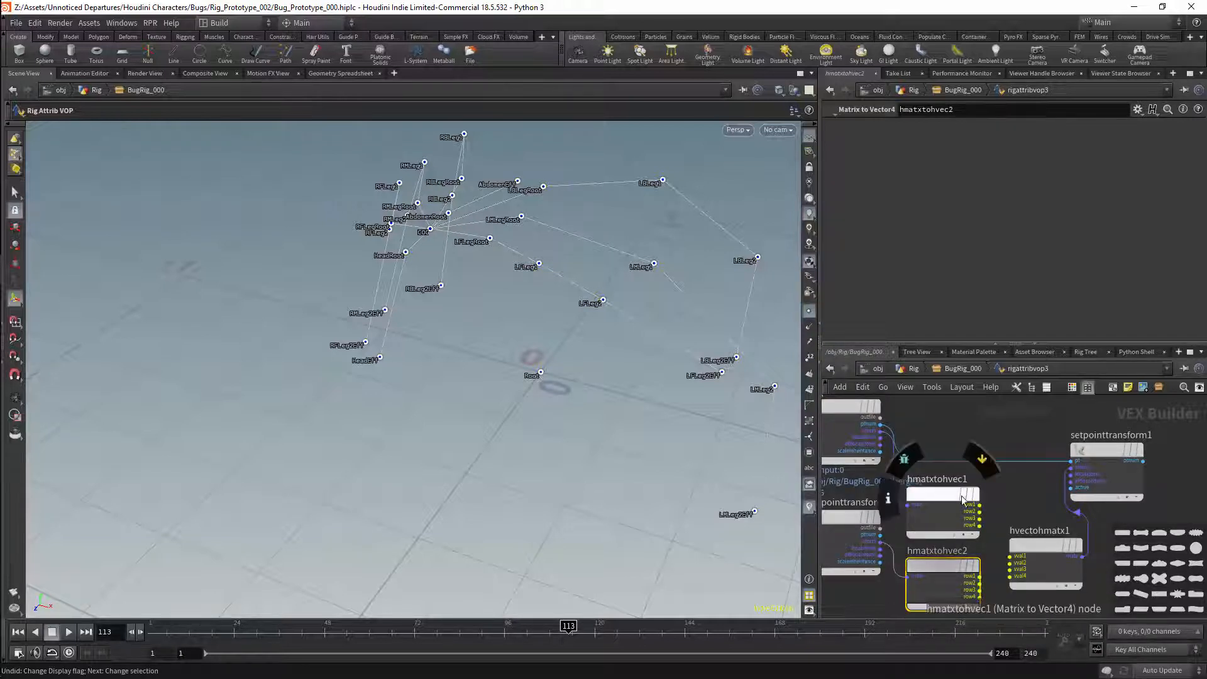
left_click_drag(981, 505, 1010, 556)
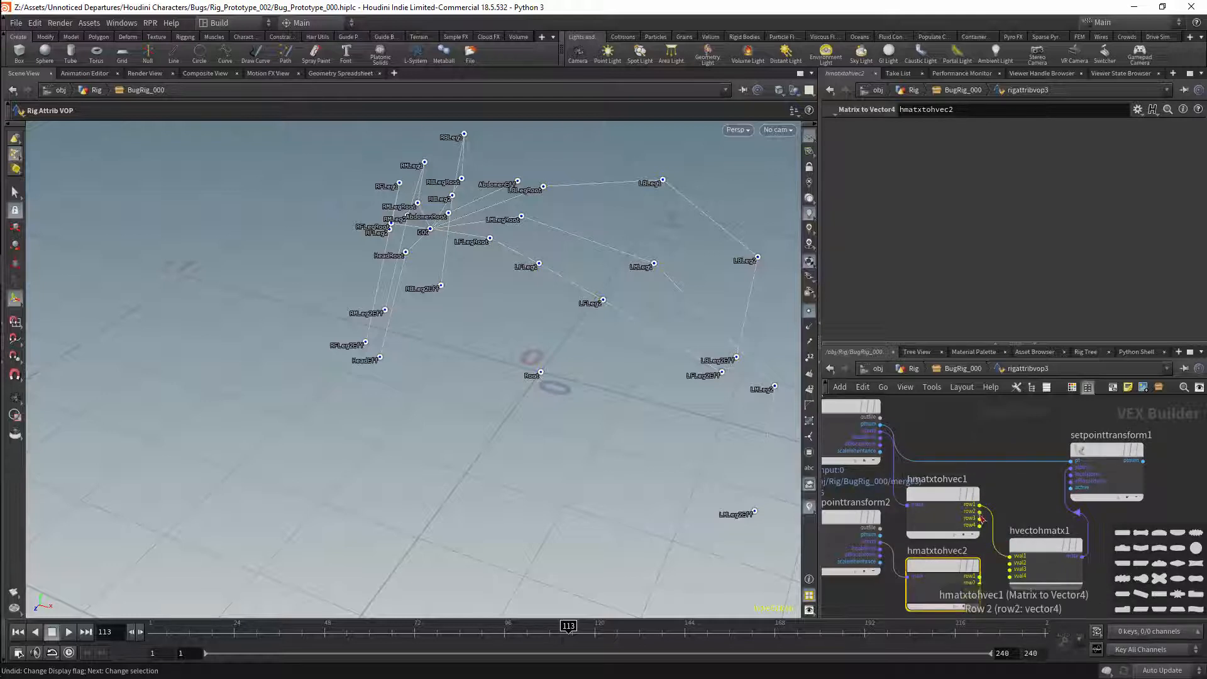
left_click_drag(979, 514, 1010, 563)
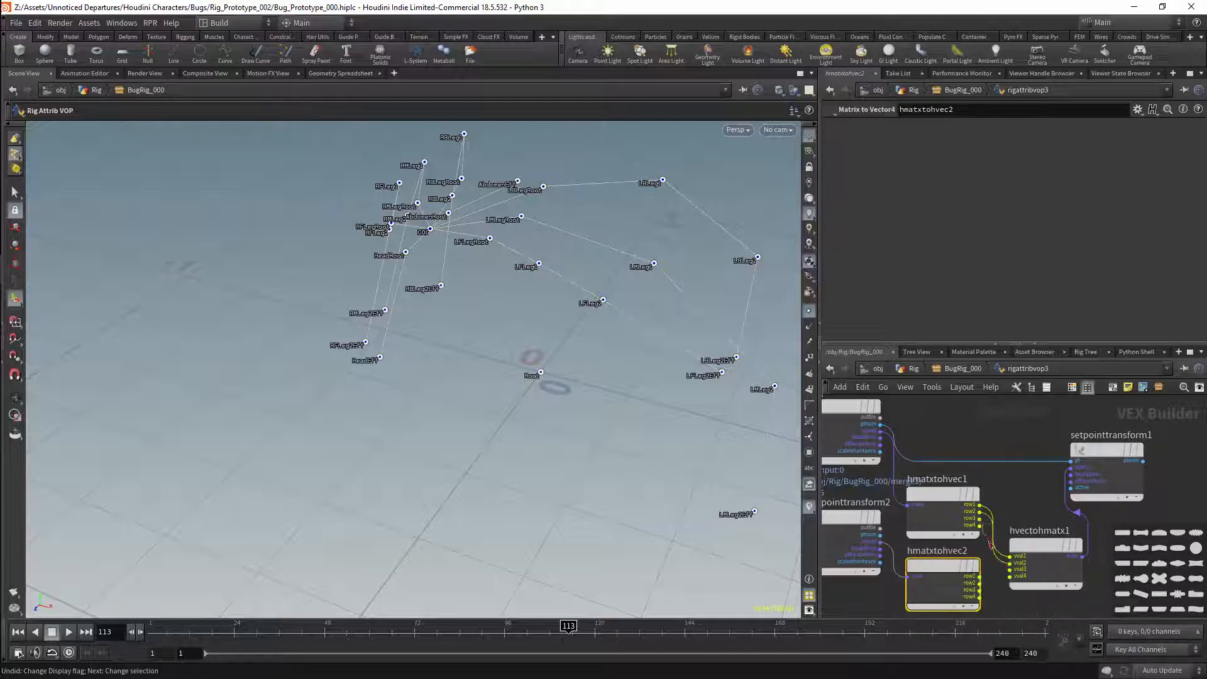
left_click_drag(979, 518, 1010, 569)
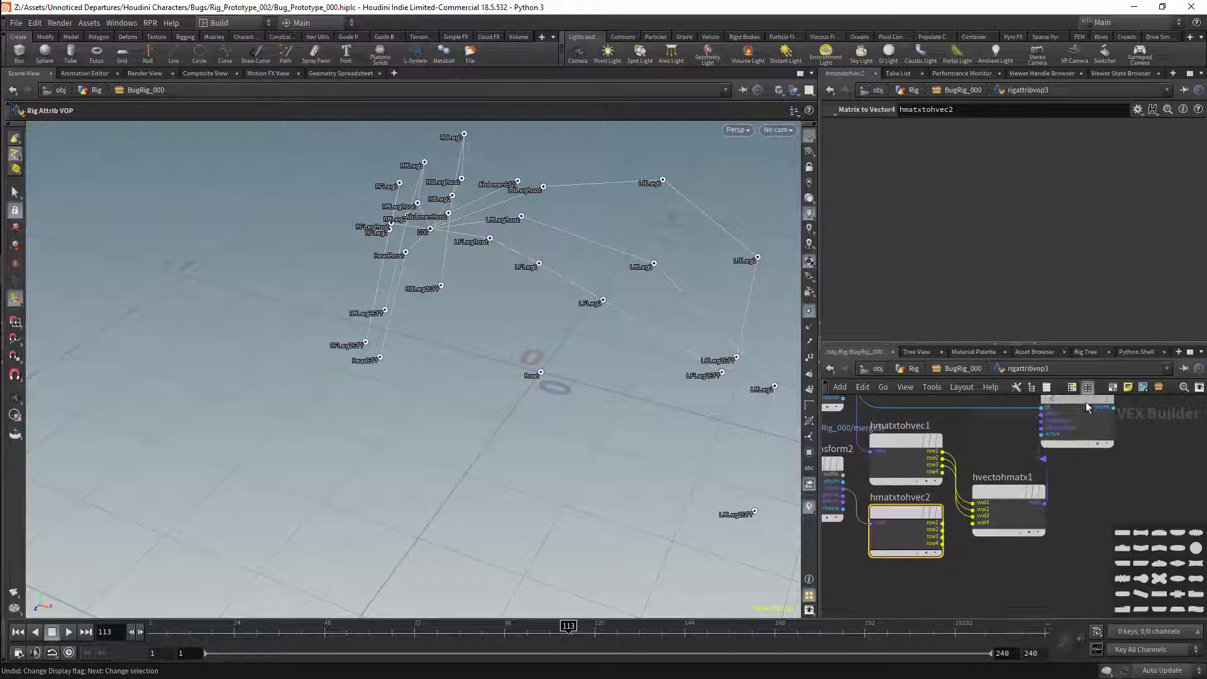
left_click_drag(1086, 403, 1164, 407)
left_click_drag(1008, 490, 1021, 444)
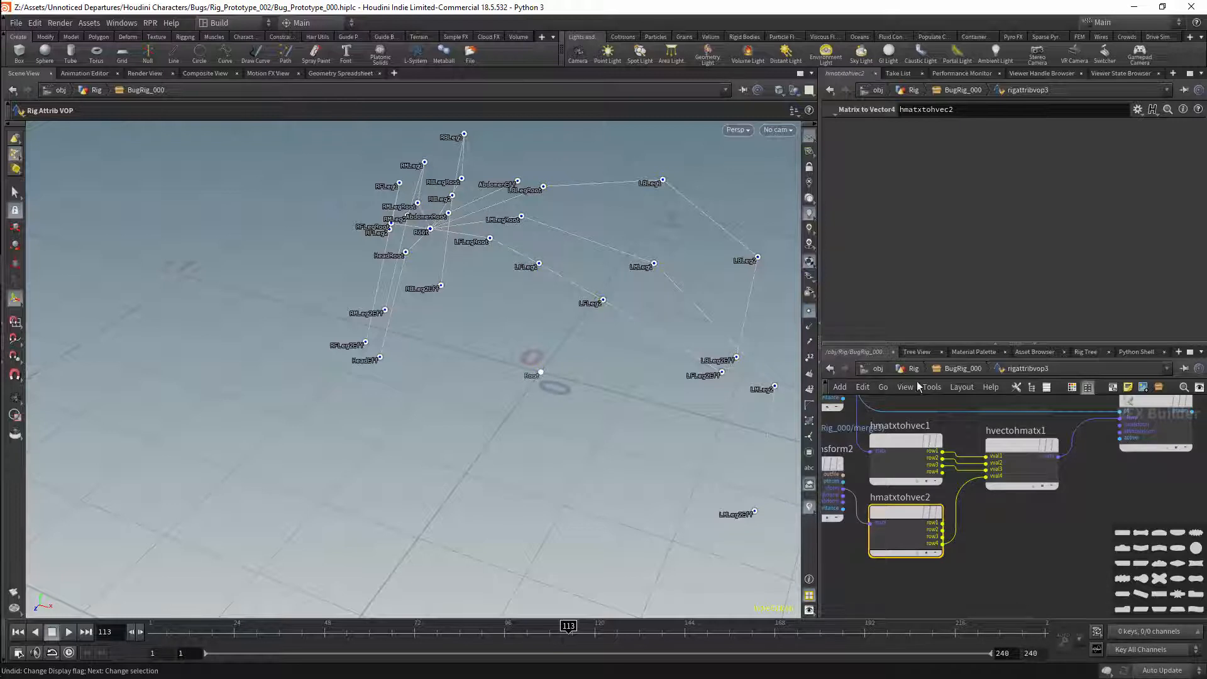
- Return to BugRig_000 and compare the joints shown for null1 and rigattribvop3
left_click(969, 370)
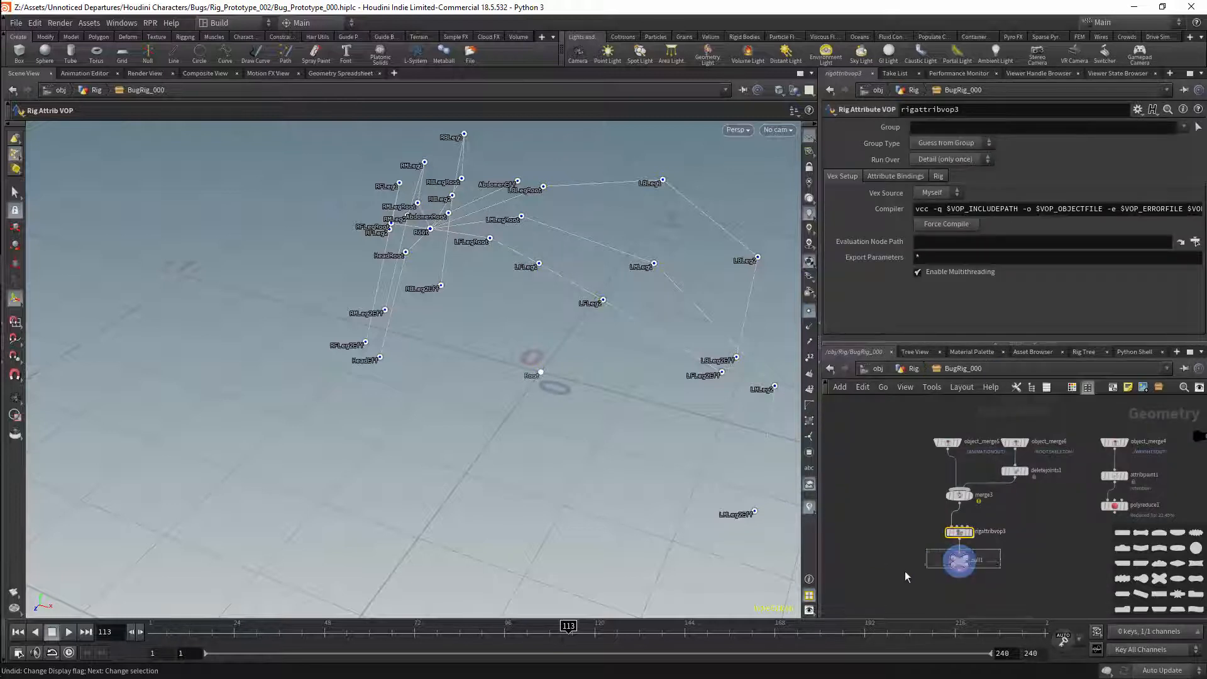
left_click_drag(906, 577, 909, 575)
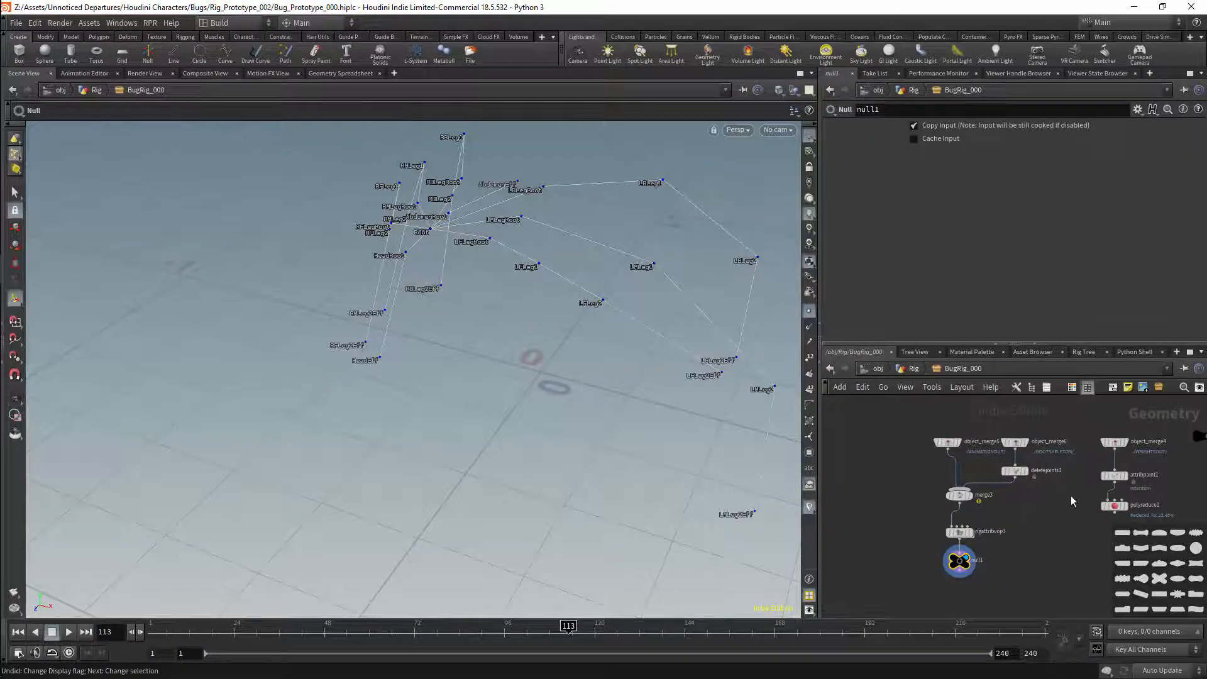
left_click_drag(924, 525, 978, 541)
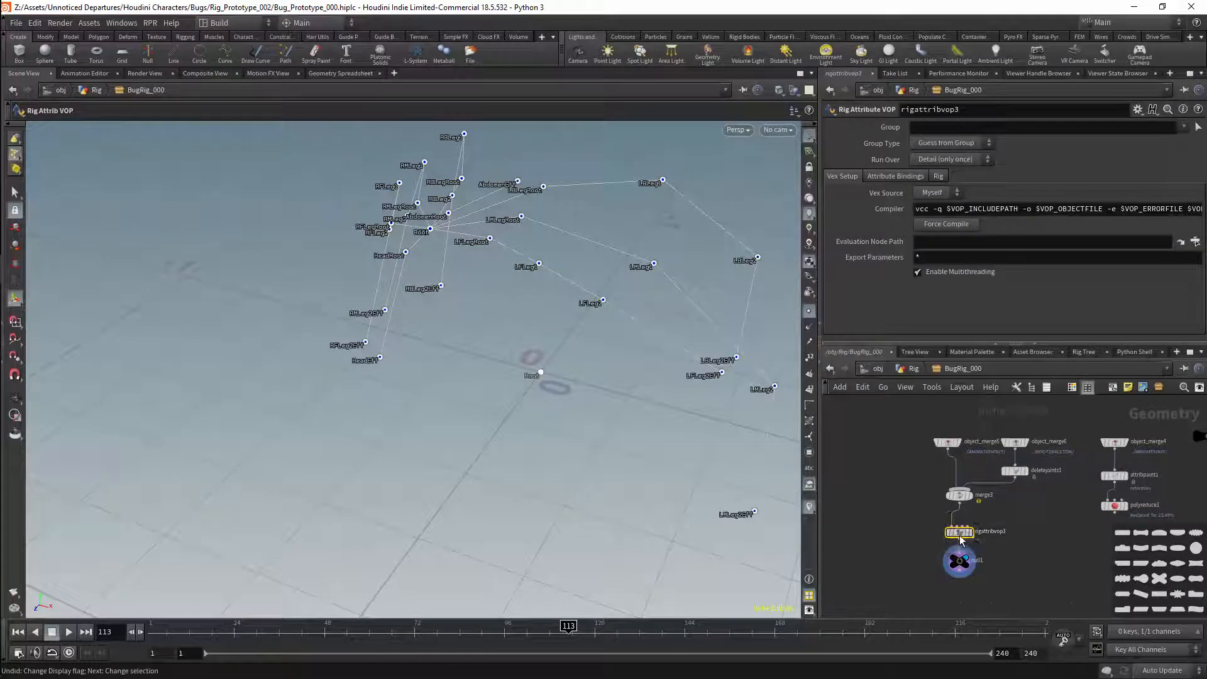
- Go back inside rigattribvop3 and insert a Float to Vector4 node on the wire from COG's row4 to vval4
double_click(960, 533)
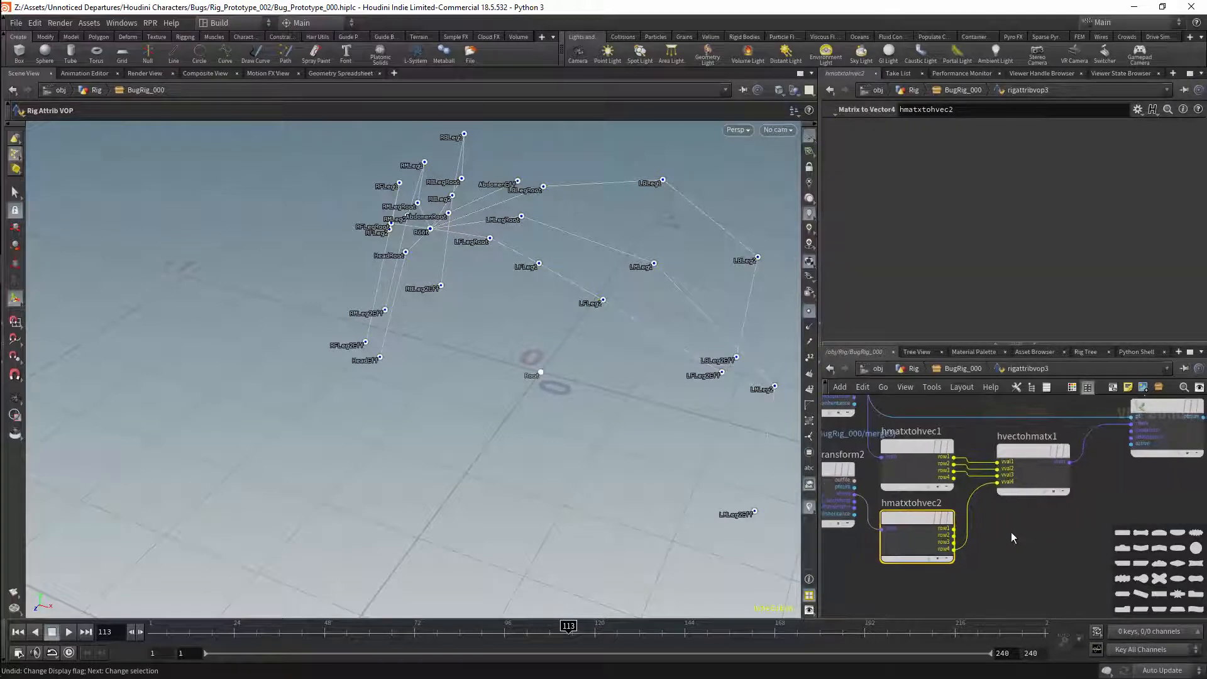
key("Tab")
type("floav")
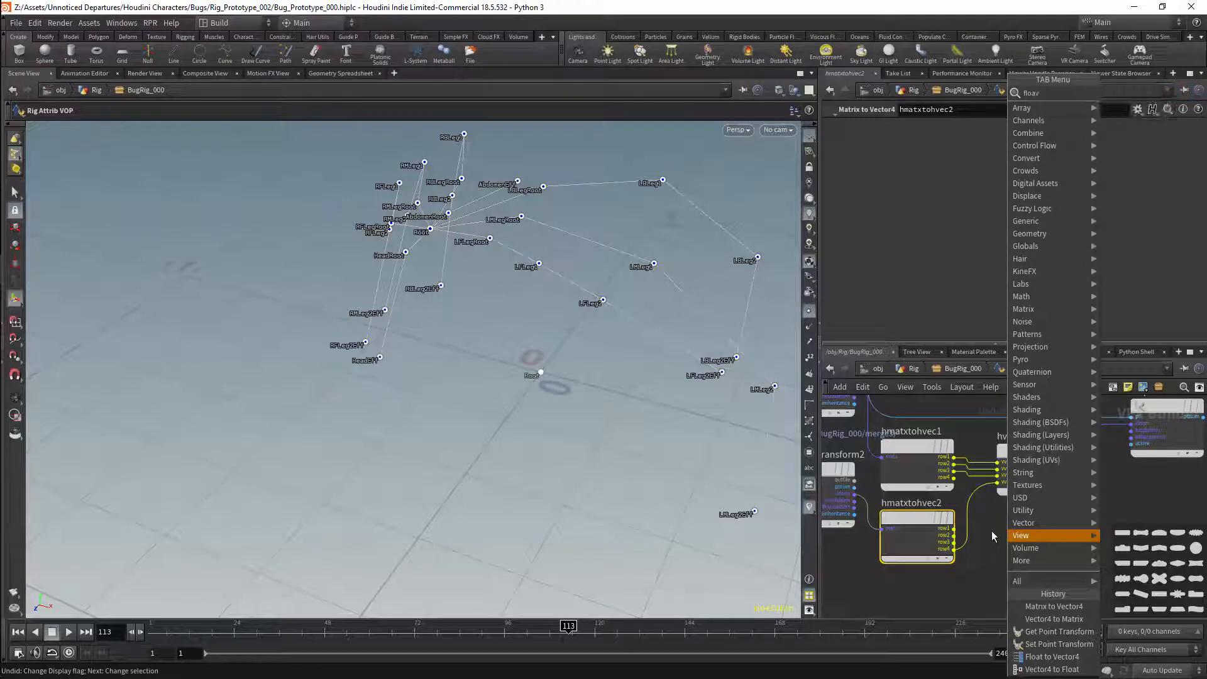
key("Return")
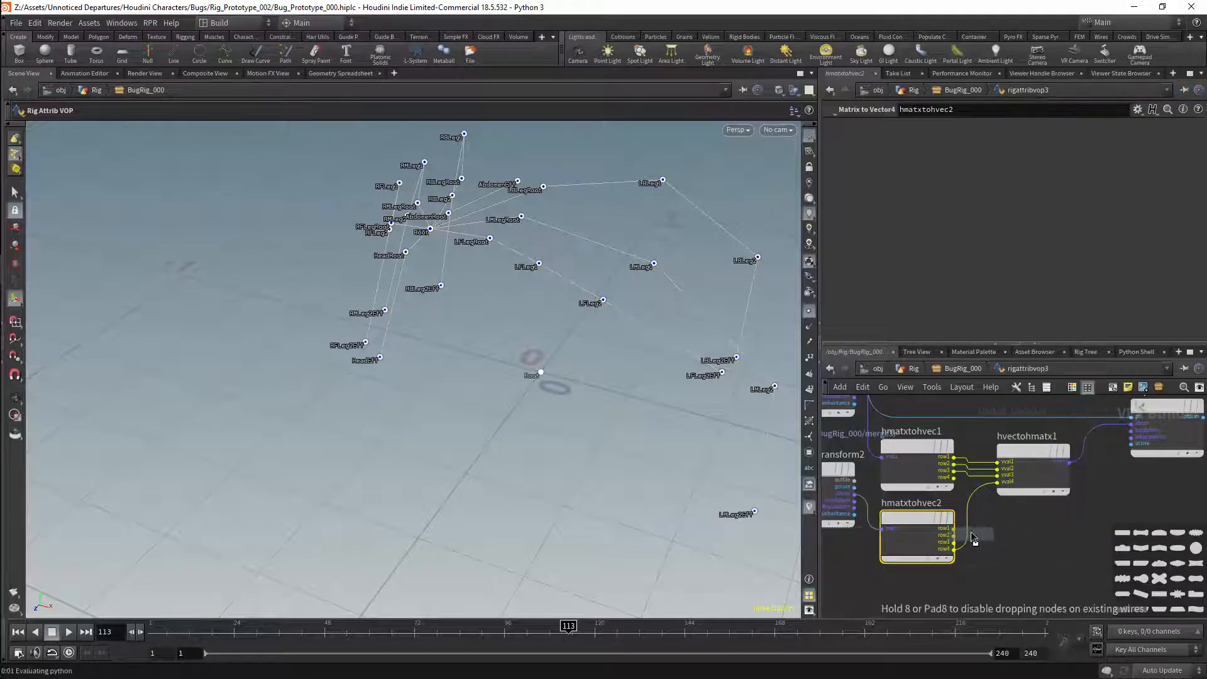
left_click(979, 538)
left_click_drag(978, 539, 1119, 539)
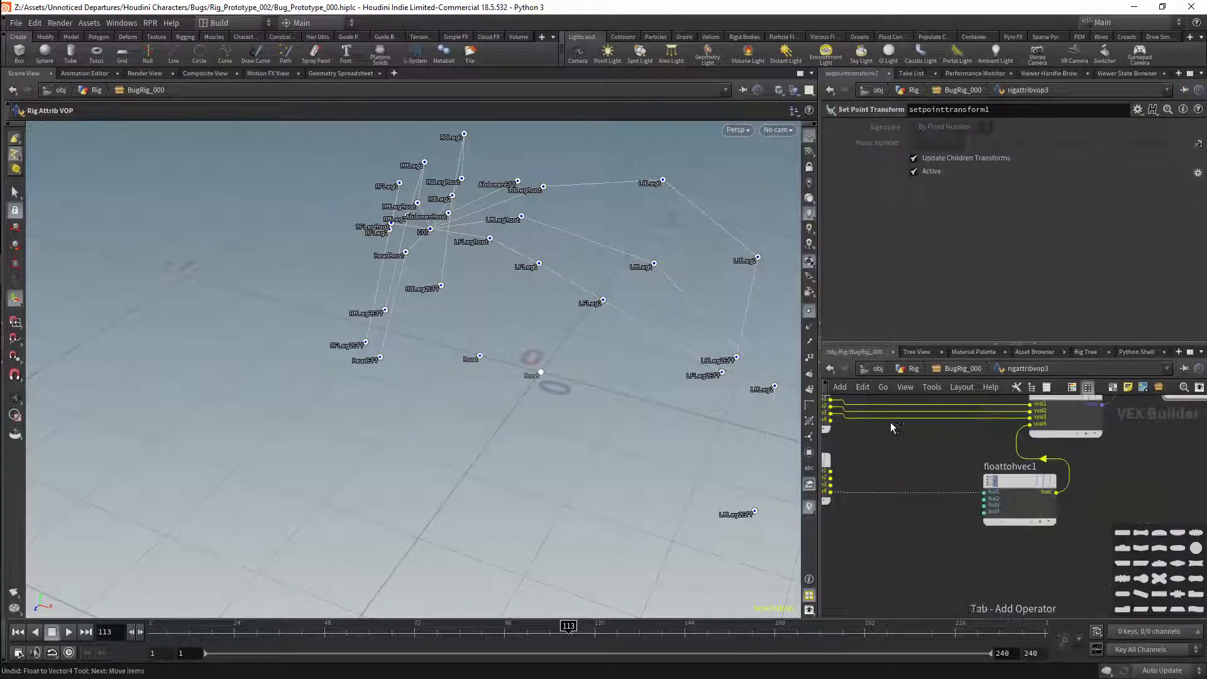
- Insert a Vector4 to Float node between COG's row4 and Float to Vector4, linking the fval1 output to fval1
key("Tab")
type("vec4f")
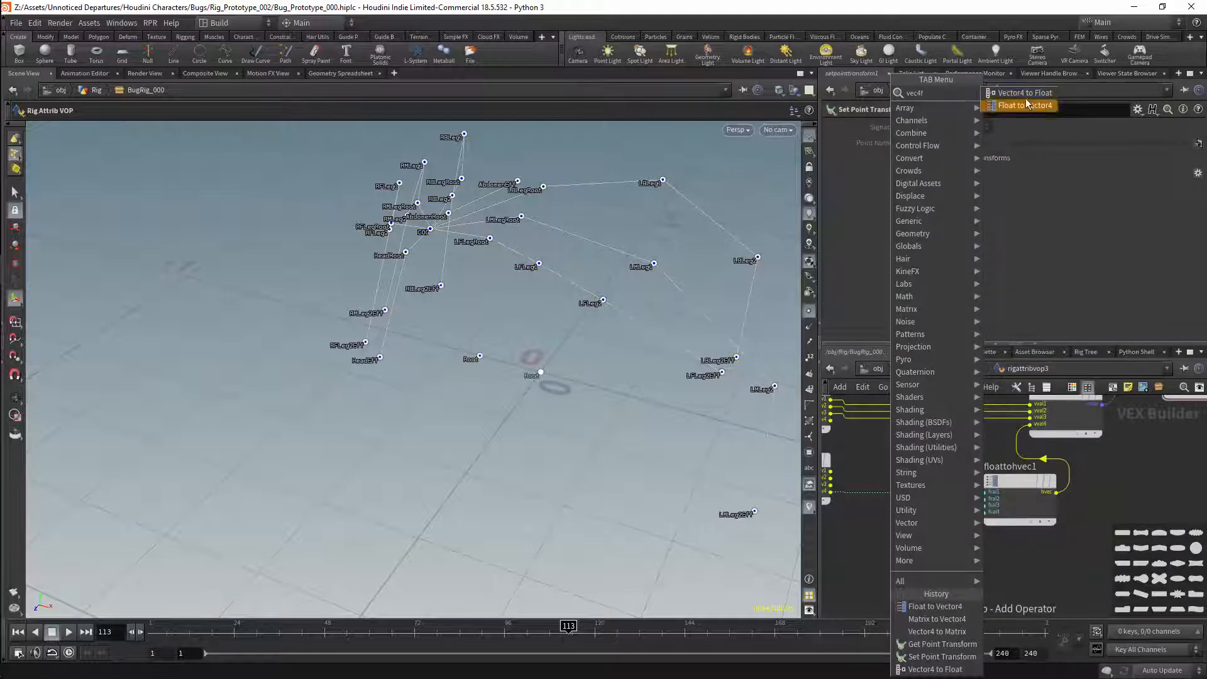
key("Return")
left_click(912, 495)
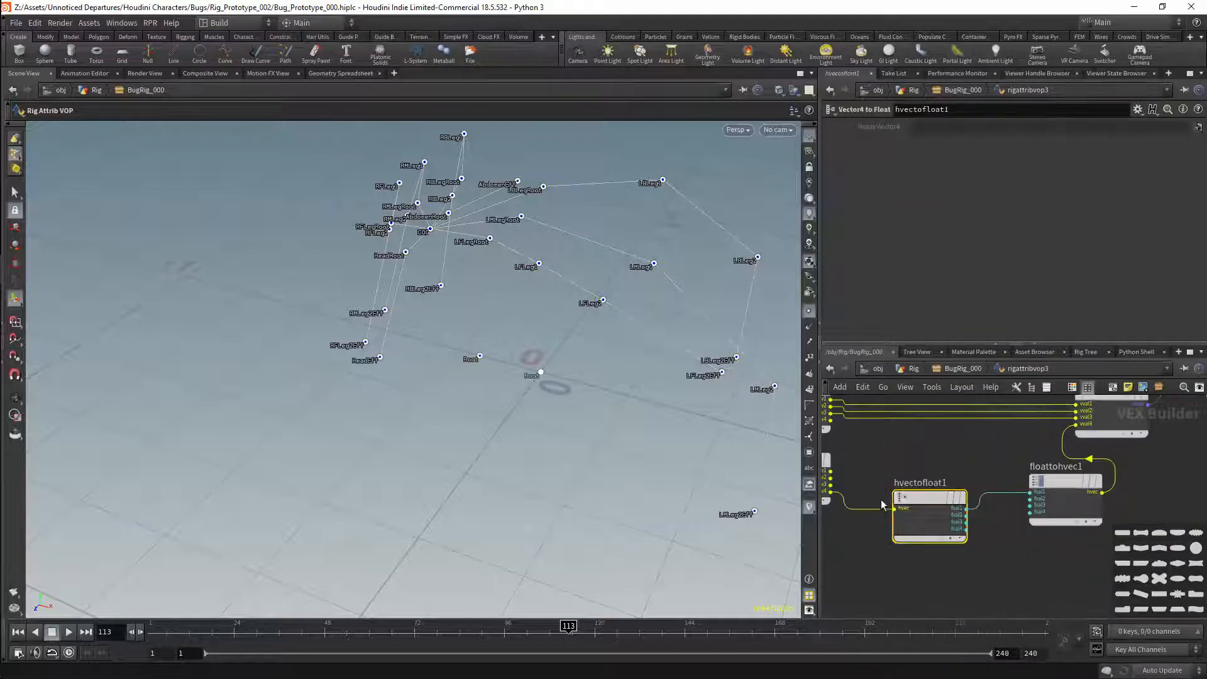
left_click_drag(913, 494, 903, 476)
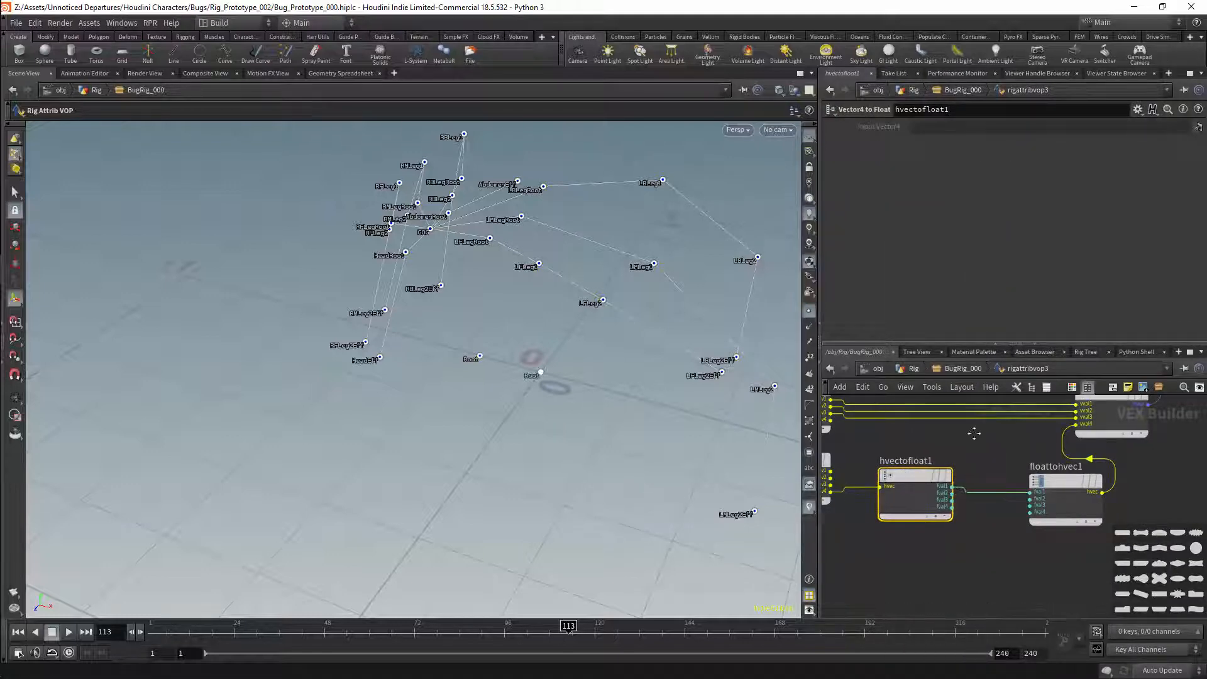
- Wire Vector4 to Float's fval3 and fval4 into the matching Float to Vector4 inputs, leaving fval2 unconnected, and tidy the nodes
middle_click_drag(975, 432, 921, 415)
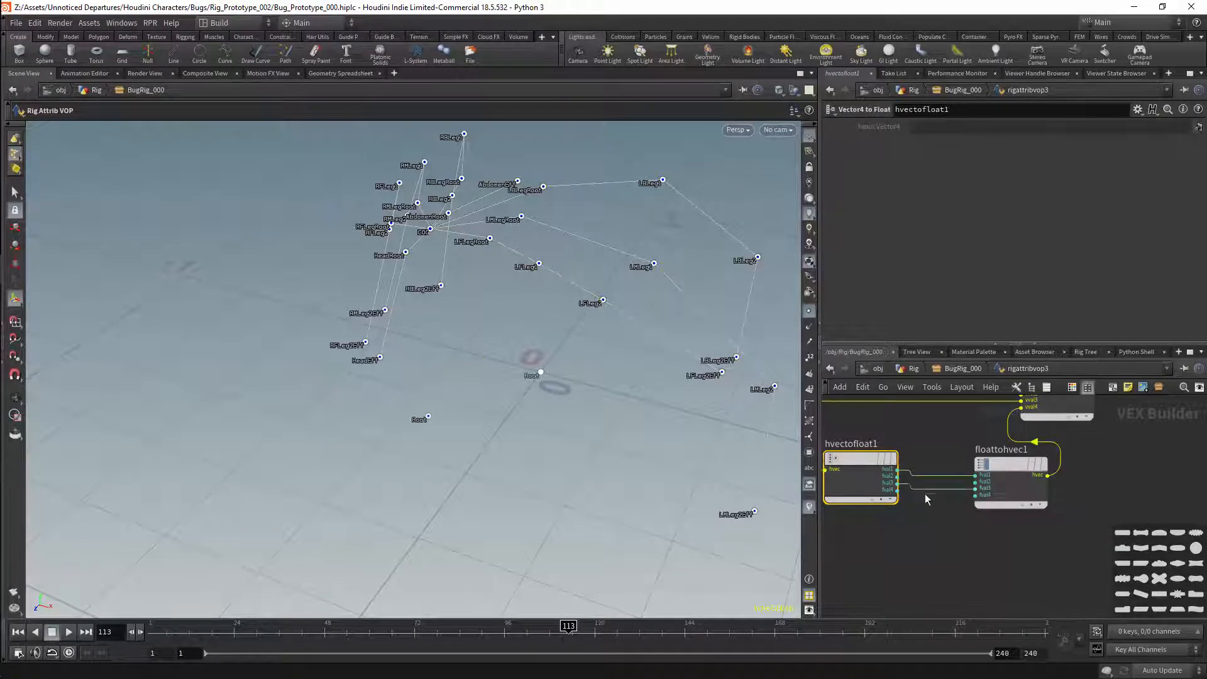
left_click_drag(869, 490, 873, 466)
scroll(943, 450, "down", 1)
middle_click_drag(938, 428, 942, 481)
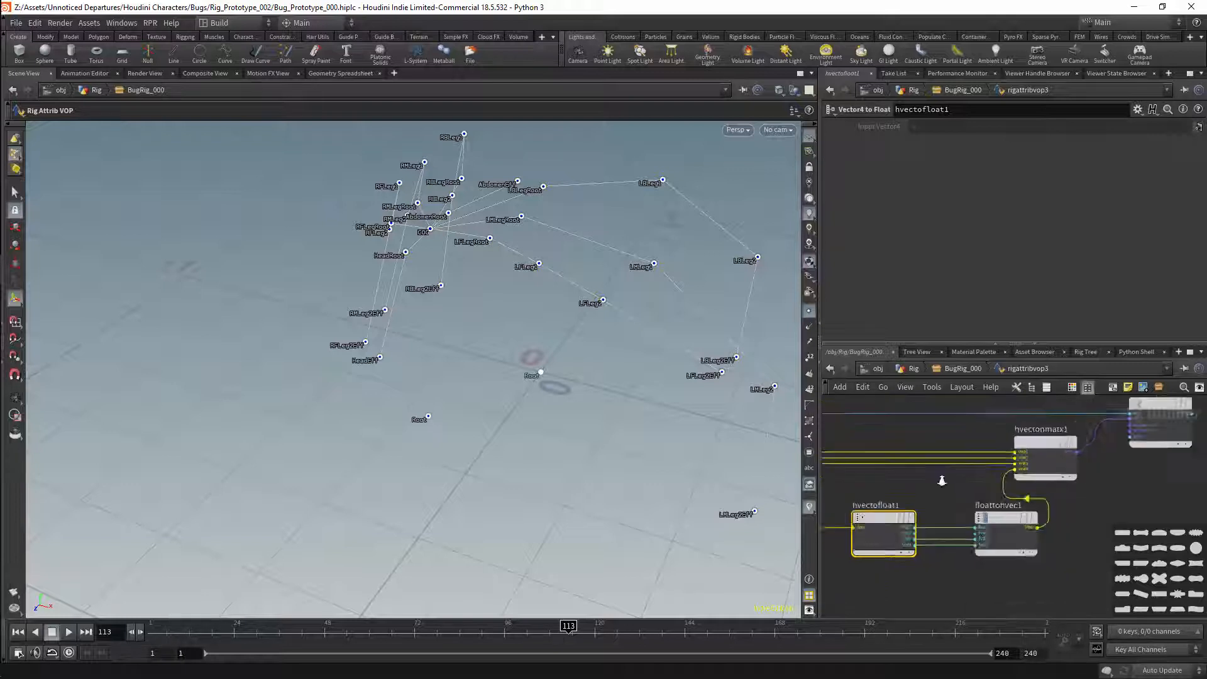
scroll(967, 480, "down", 1)
left_click_drag(989, 513, 971, 511)
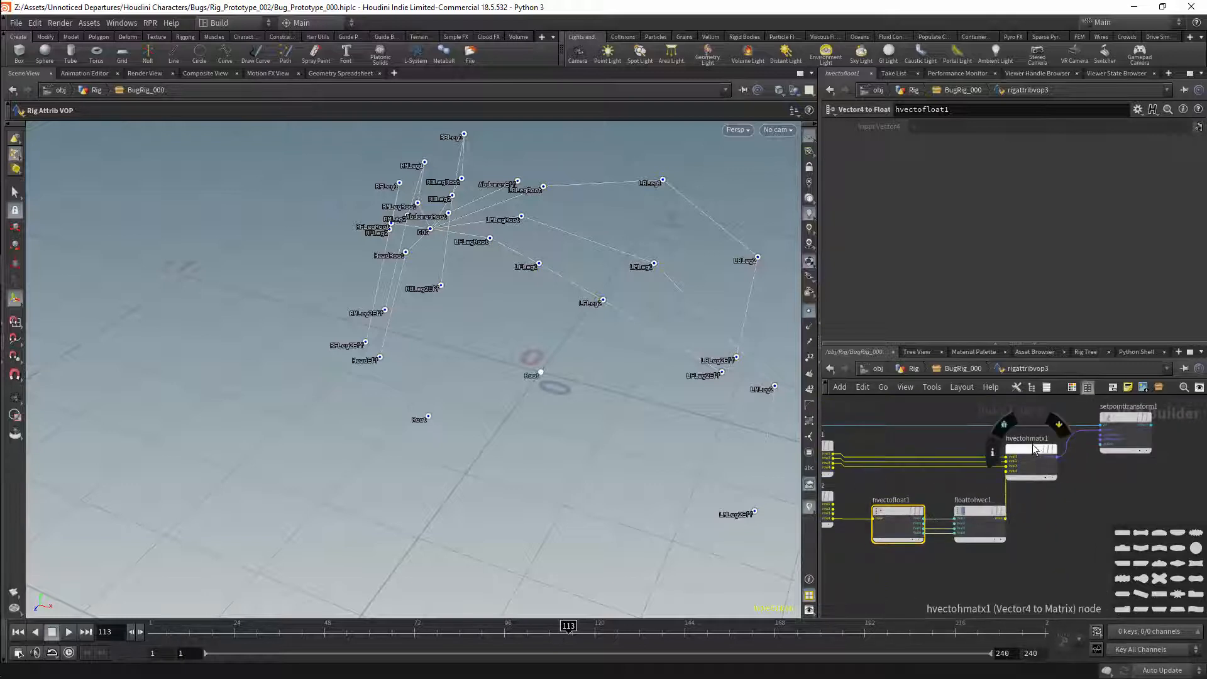
- Return to BugRig_000, select null1 and inspect the Root joint's position relative to COG from another angle
key("u")
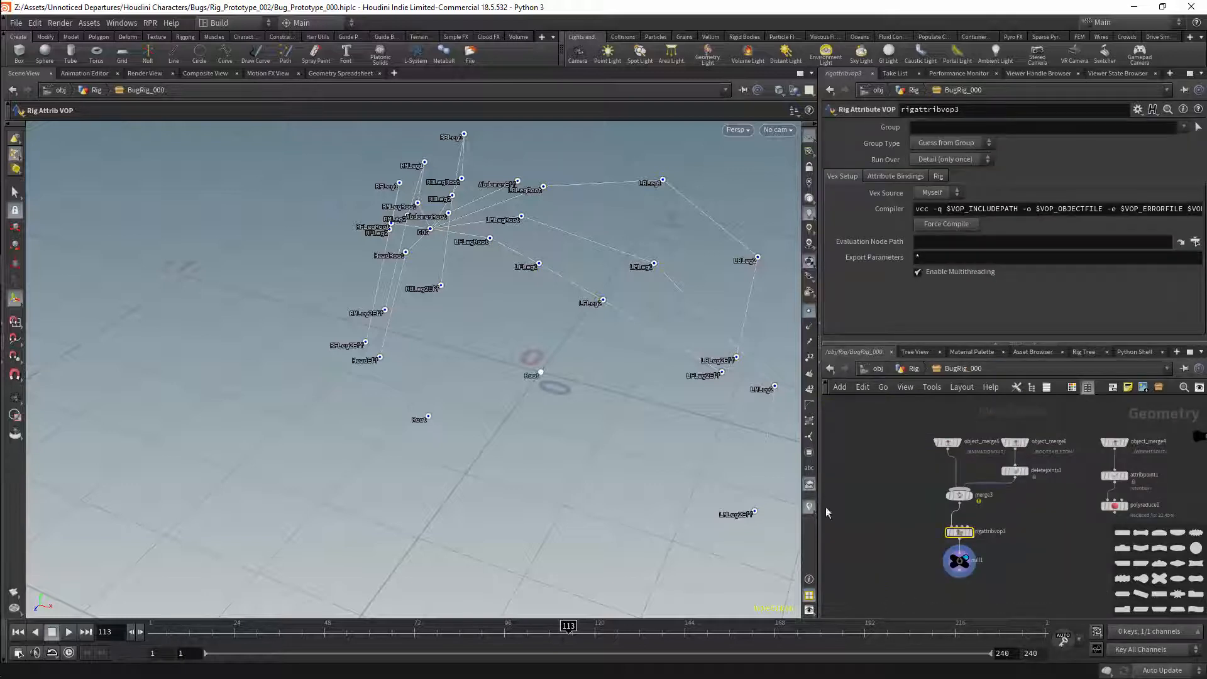
left_click_drag(597, 367, 514, 352, "alt")
left_click(959, 561)
left_click_drag(539, 410, 488, 379, "alt")
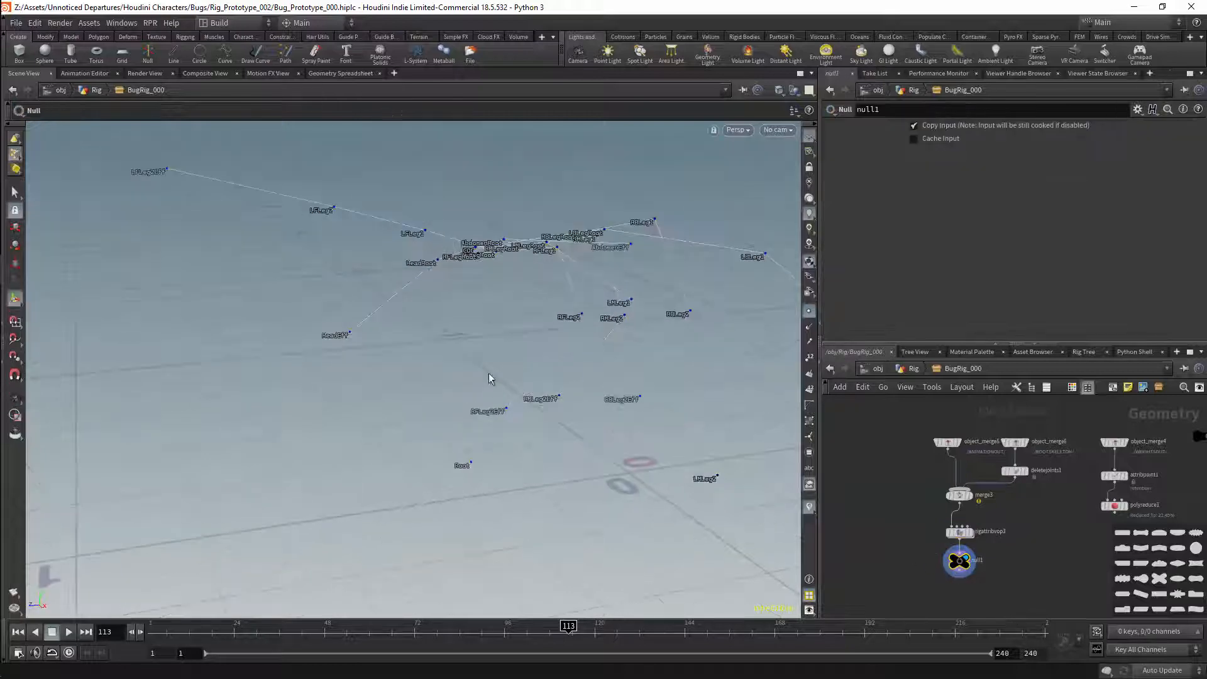
- Insert a Reparent Joints node between rigattribvop3 and null1
key("Tab")
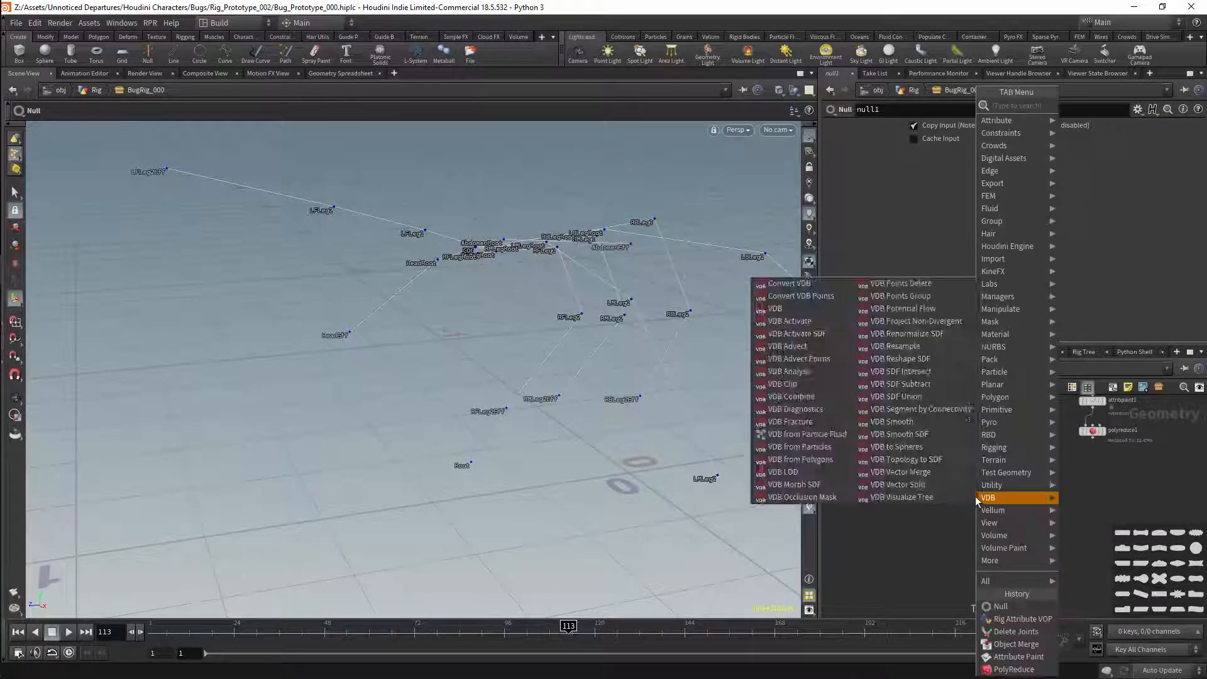
type("repare")
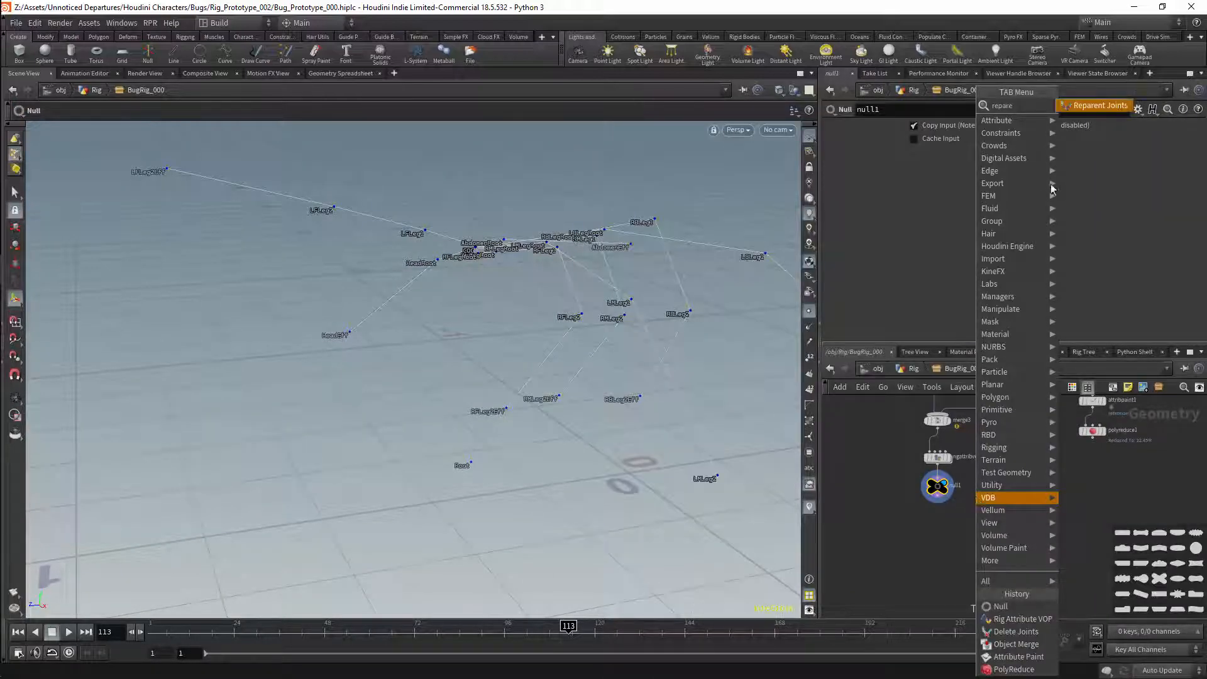
left_click(1097, 107)
left_click(939, 480)
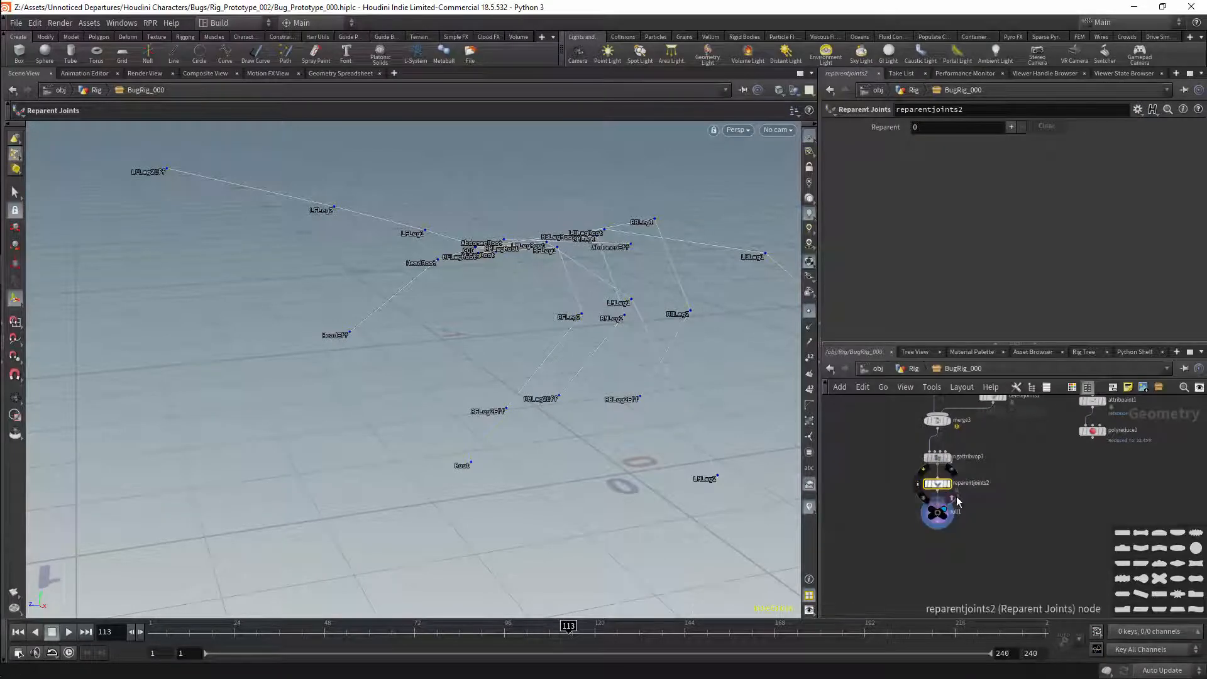
- Add one reparent entry to the Reparent Joints node with COG as Joint1 and Root as Parent1
left_click(1011, 127)
left_click(1195, 148)
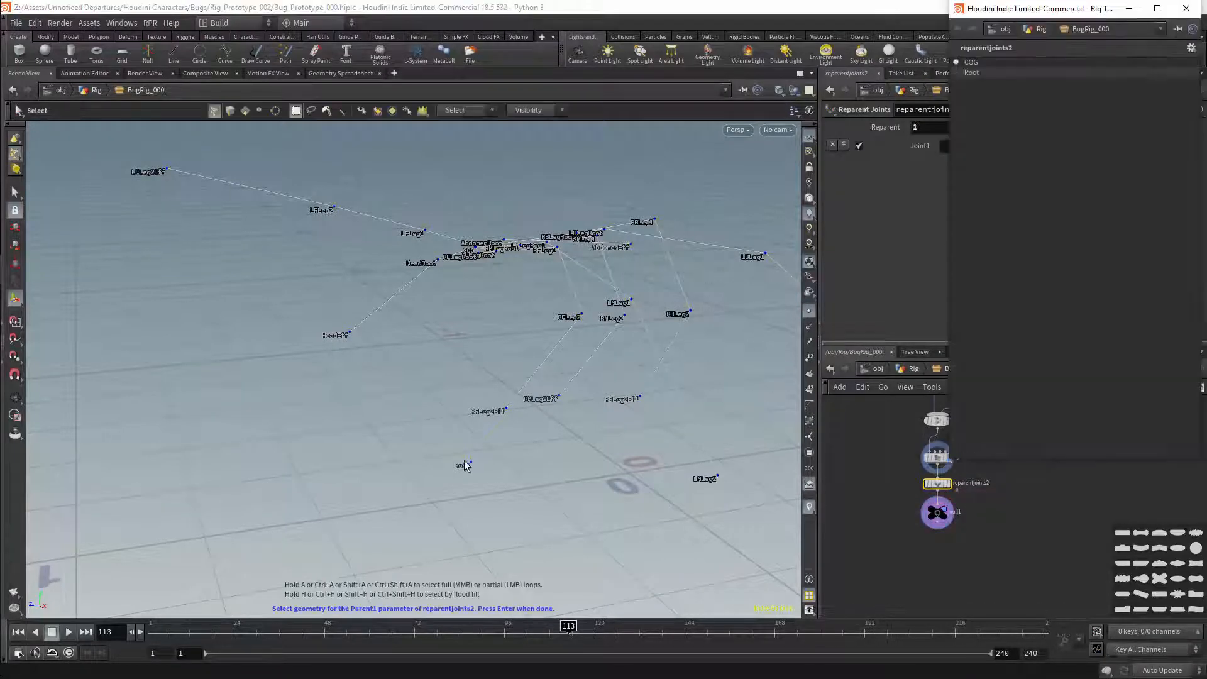
key("Return")
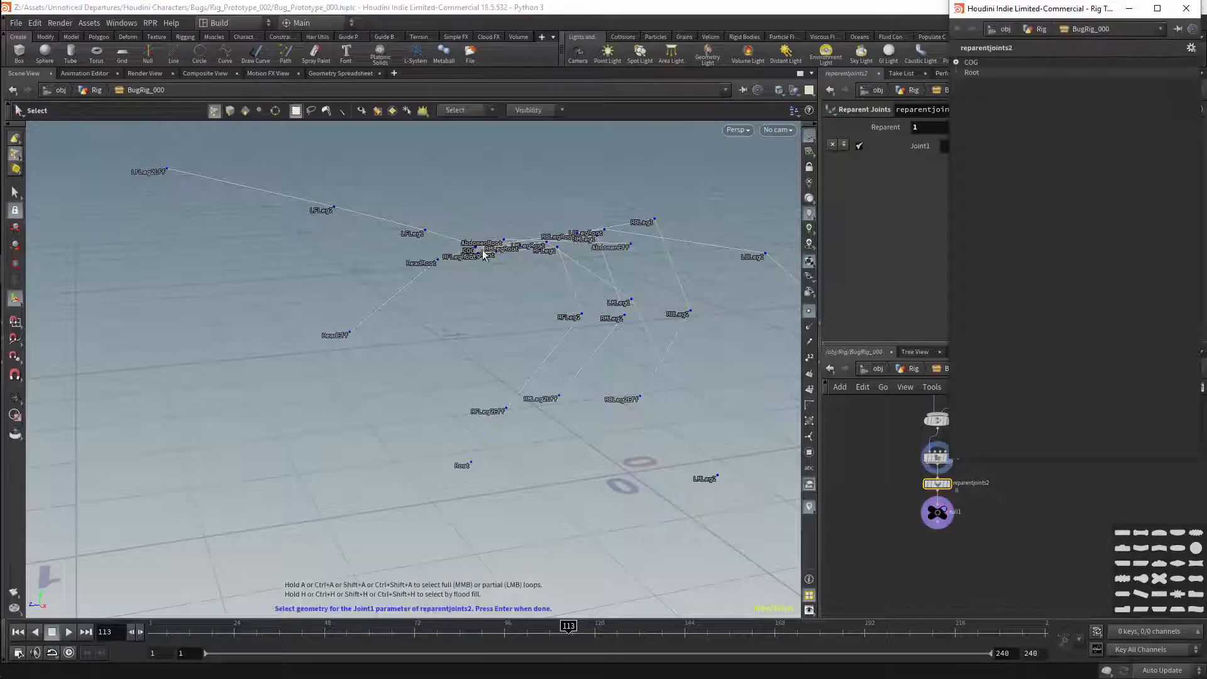
mouse_move(476, 252)
left_mouse_down("alt")
mouse_move(489, 346)
mouse_move(532, 333)
mouse_move(473, 258)
left_mouse_up("alt")
left_click(456, 227)
key("Return")
scroll(515, 306, "down", 7)
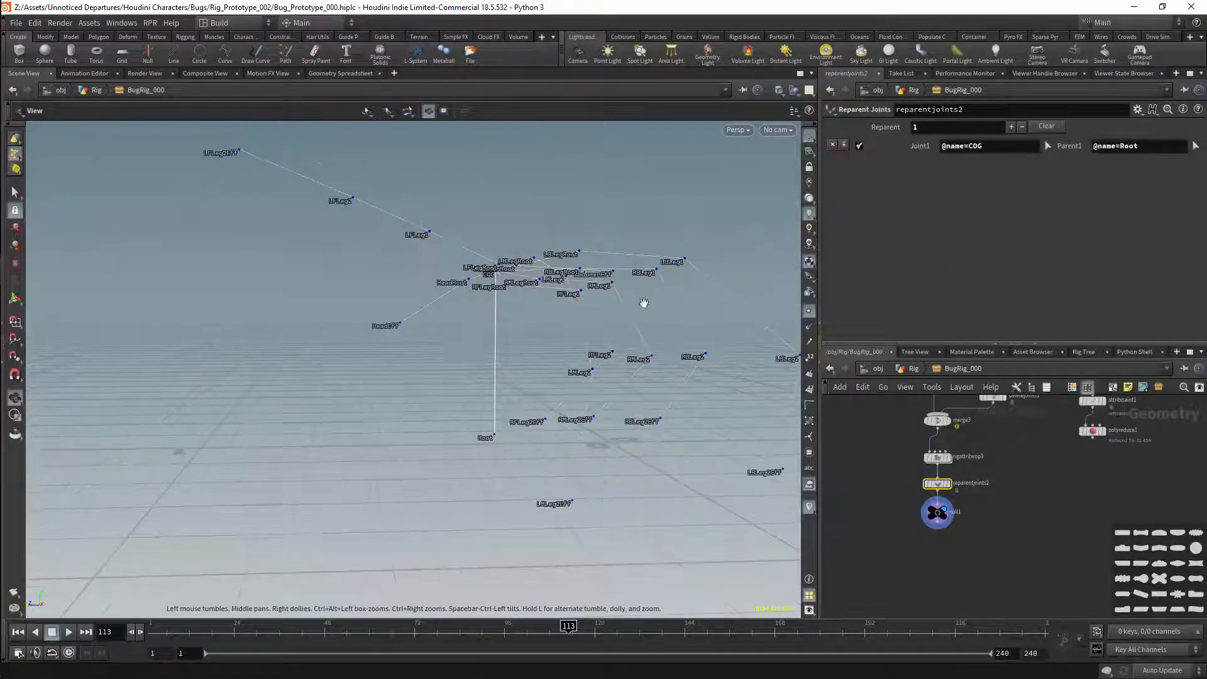
- Select the upstream rigpose1 node, bring up its pose handle on the rig, and save the scene
middle_click_drag(1176, 415, 959, 518)
middle_click_drag(1105, 464, 964, 543)
scroll(964, 543, "down", 5)
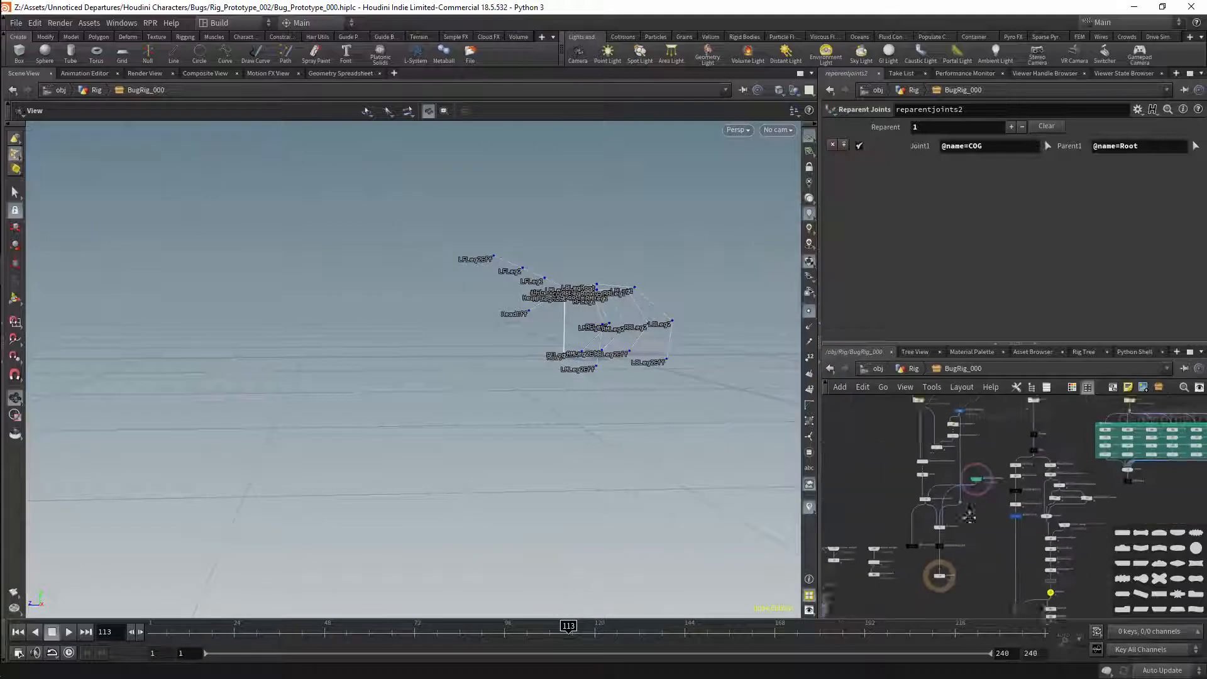
middle_click_drag(1107, 577, 1034, 571)
left_click(978, 586)
left_click_drag(558, 293, 692, 279)
key("ctrl+s")
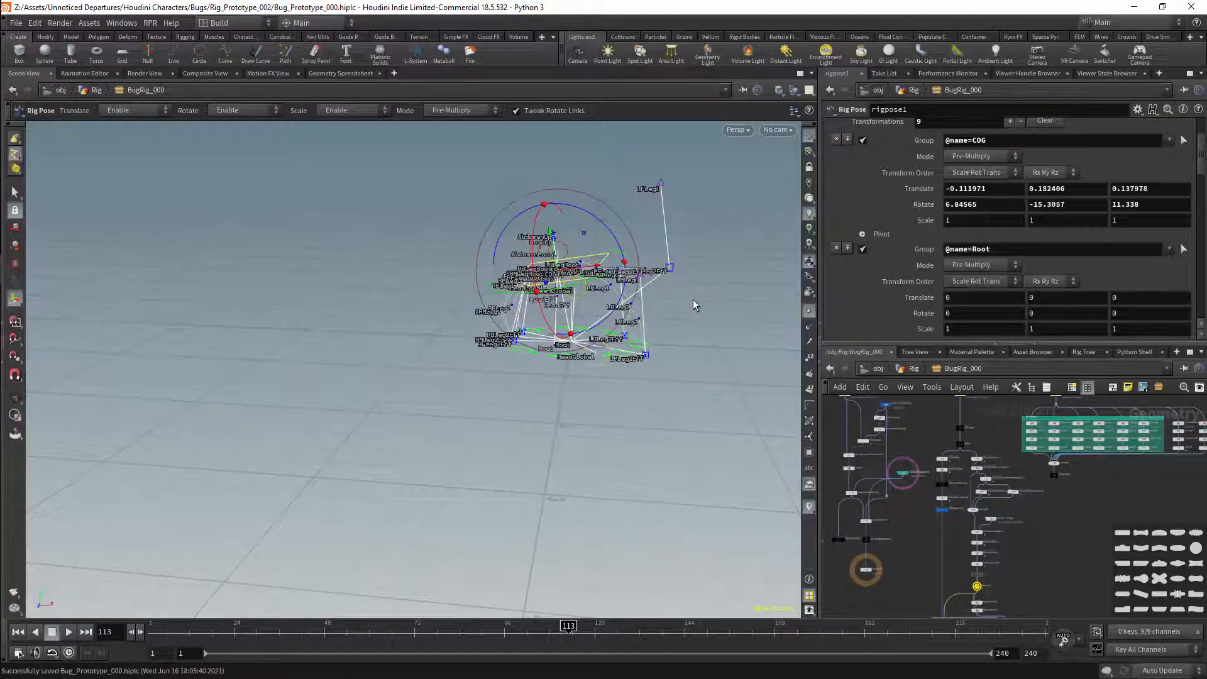